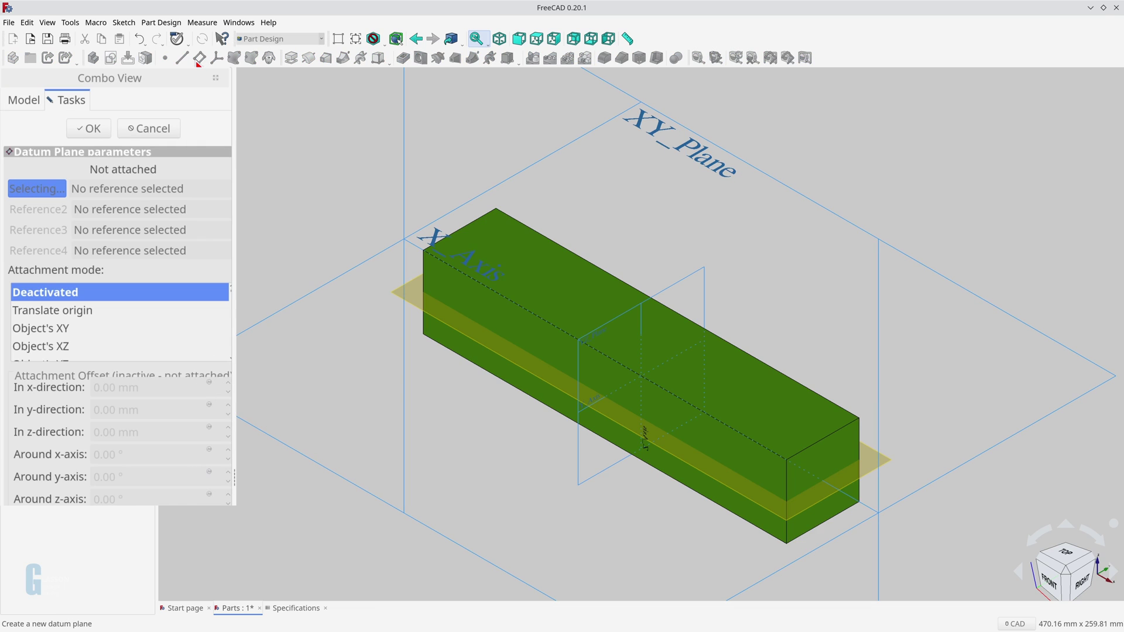
Attach the datum plane to XY_Plane and offset it in the z-direction by <<Specifications>>.scBoardHeight/2.
left_click(258, 328)
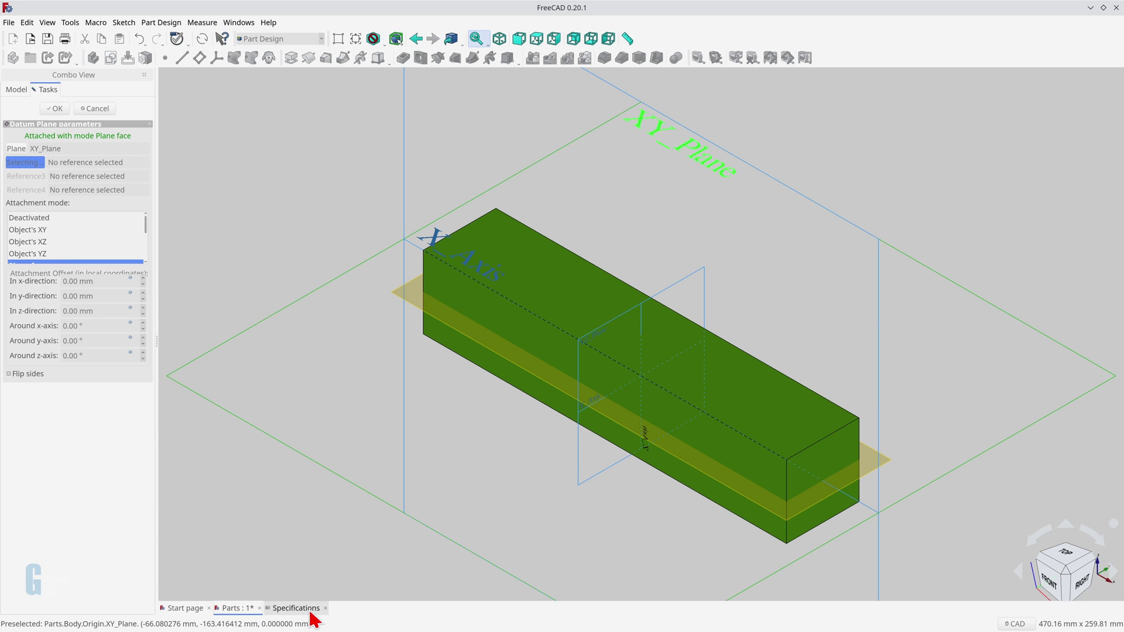
left_click(296, 609)
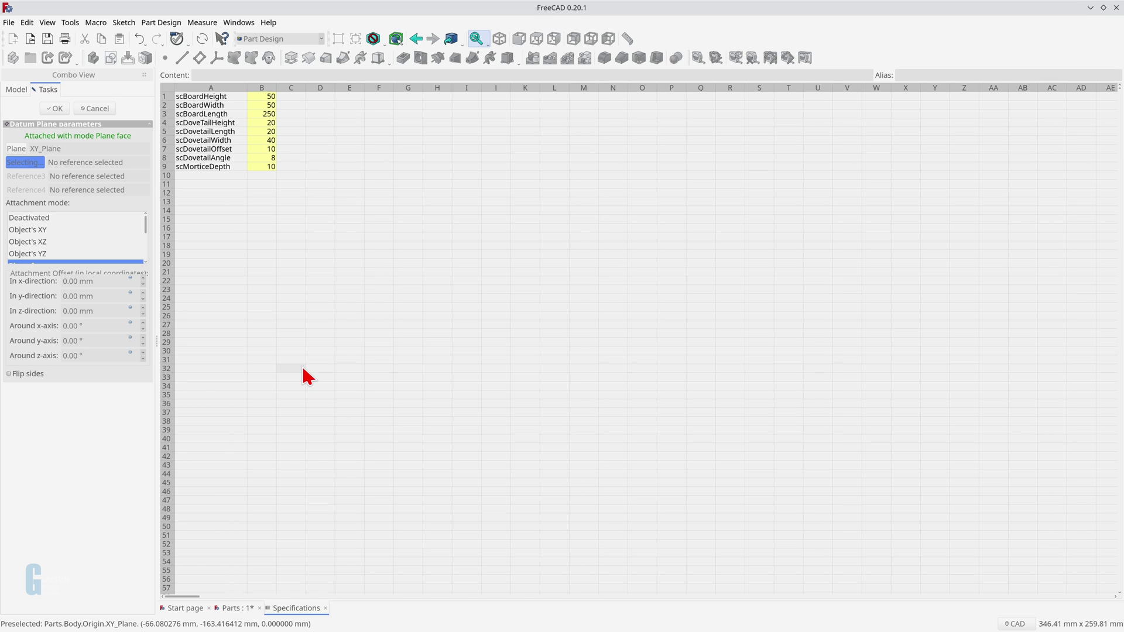
left_click(234, 609)
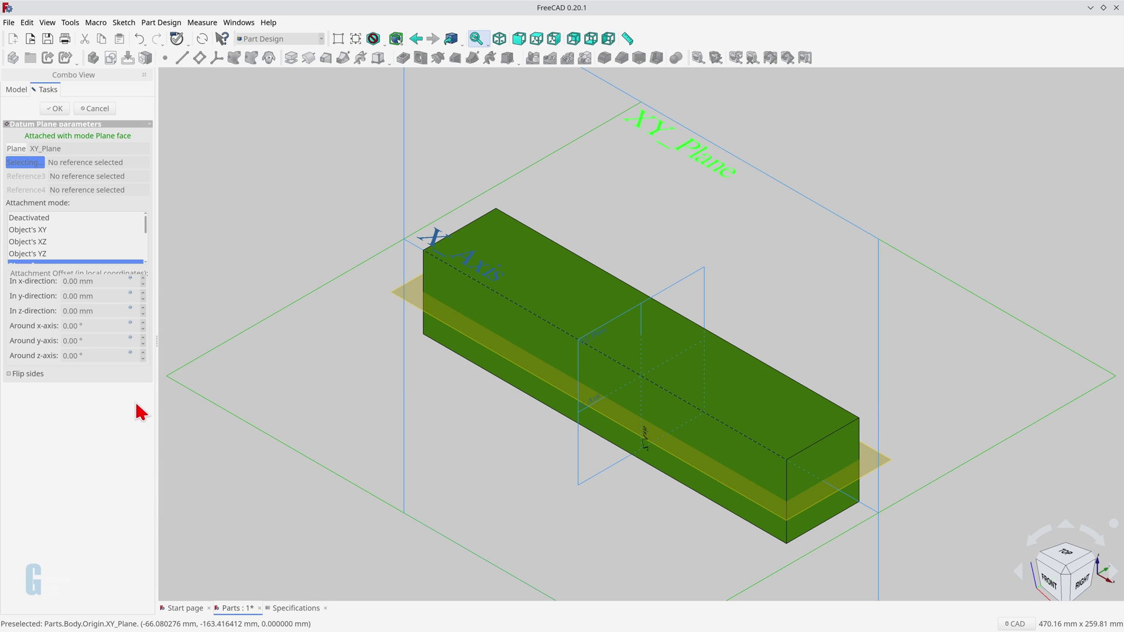
left_click(130, 309)
type("<<Specifications>>.scBo")
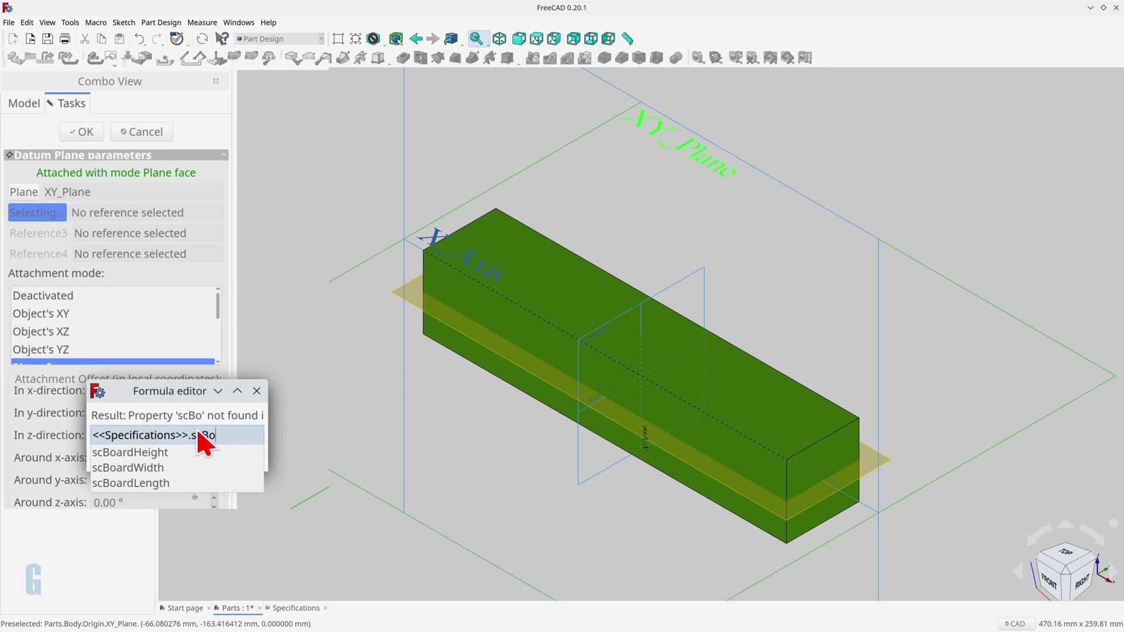
key("Down")
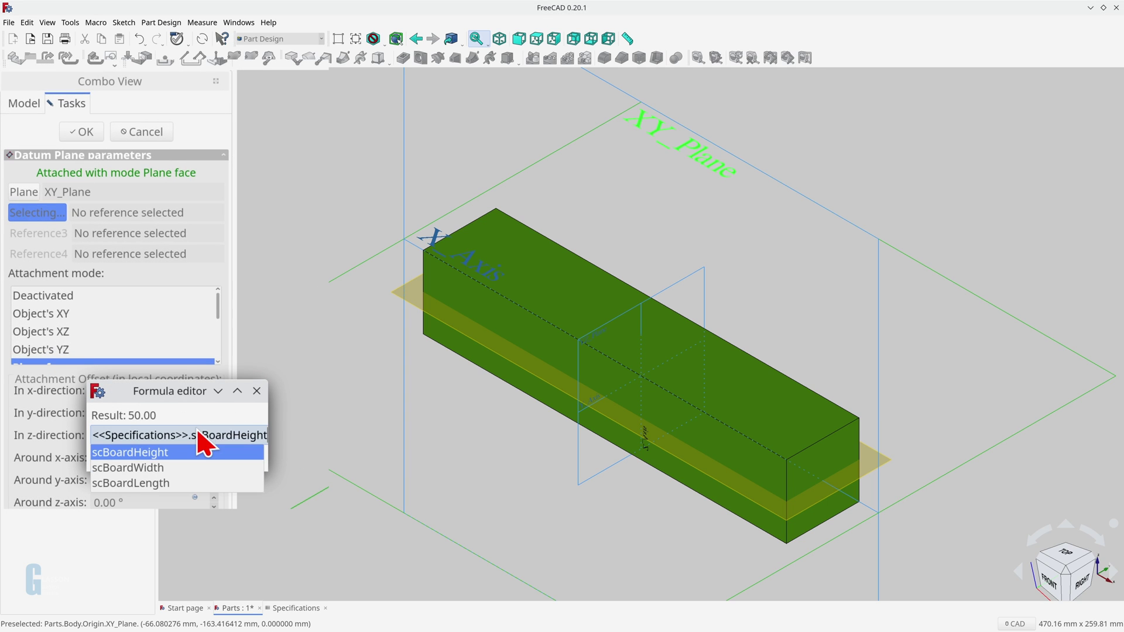
type("/2")
key("Return")
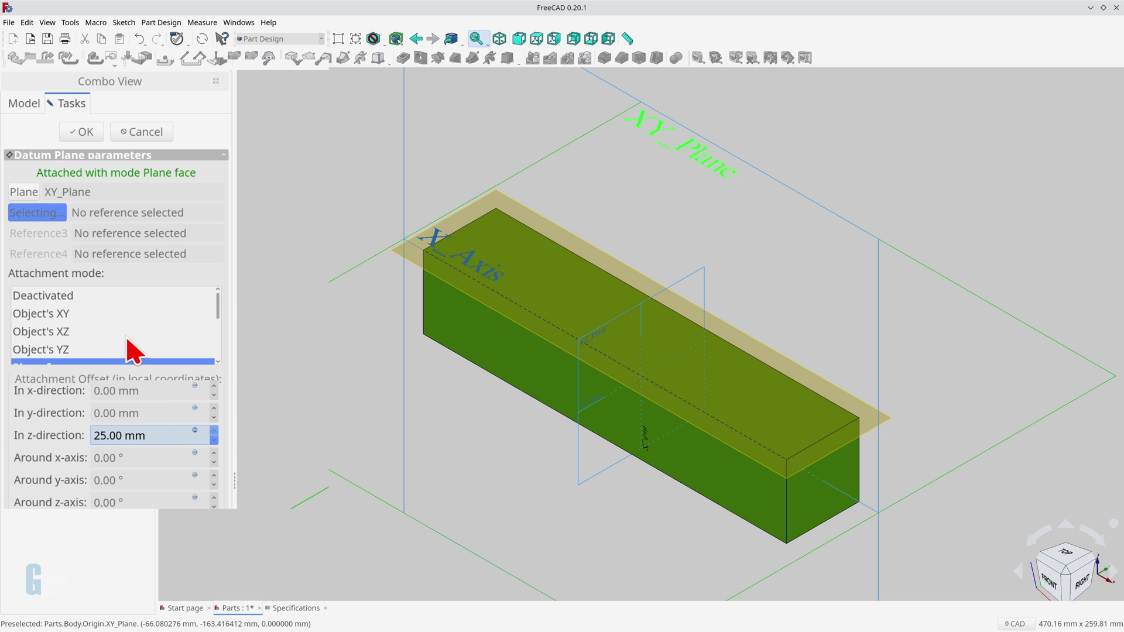
Hide the Male Part's origin and start a new sketch on the datum plane.
left_click(89, 171)
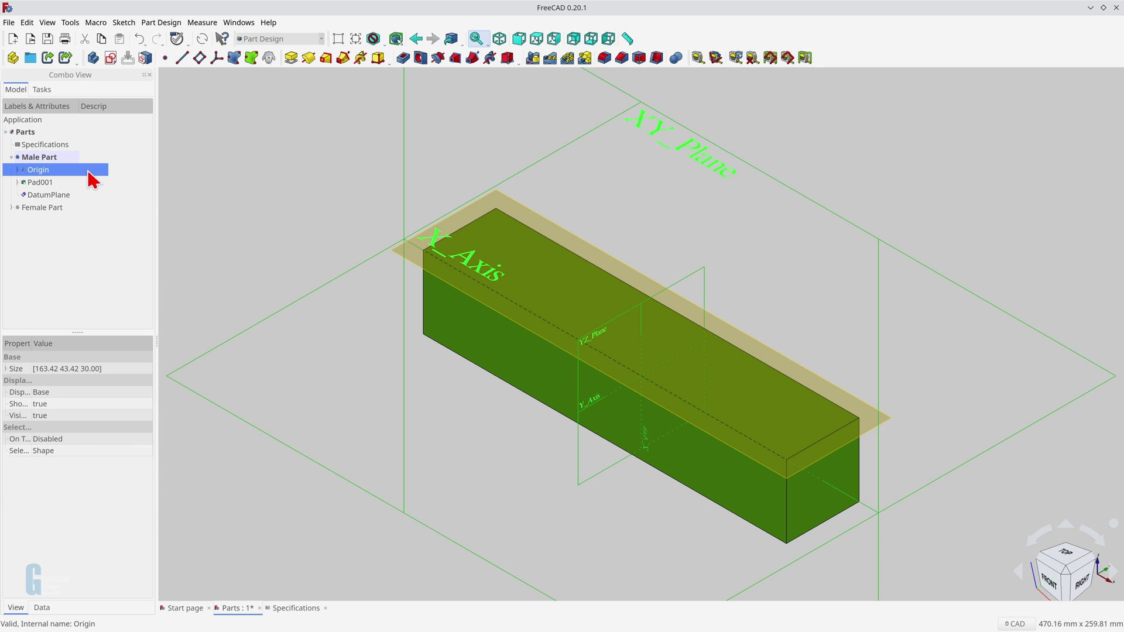
key("space")
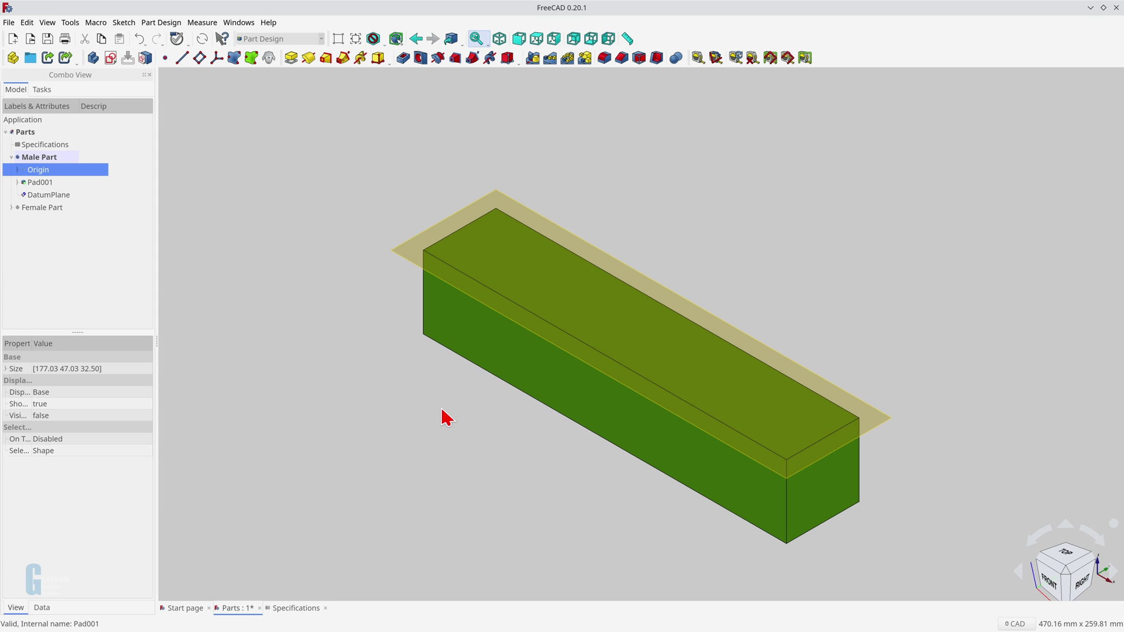
left_click(634, 293)
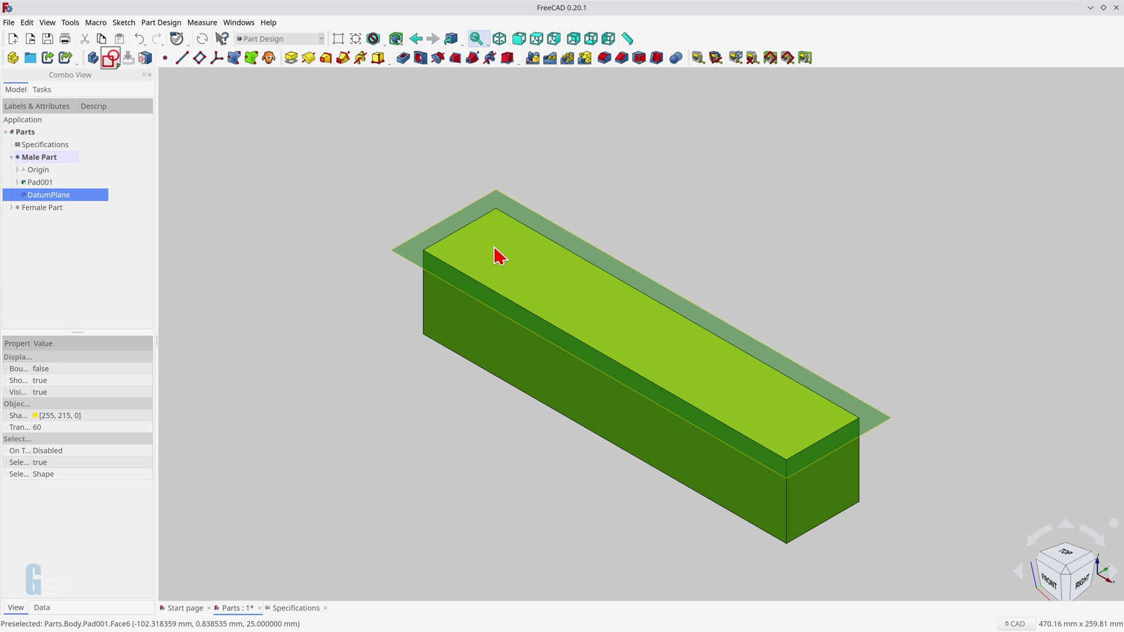
left_click(110, 57)
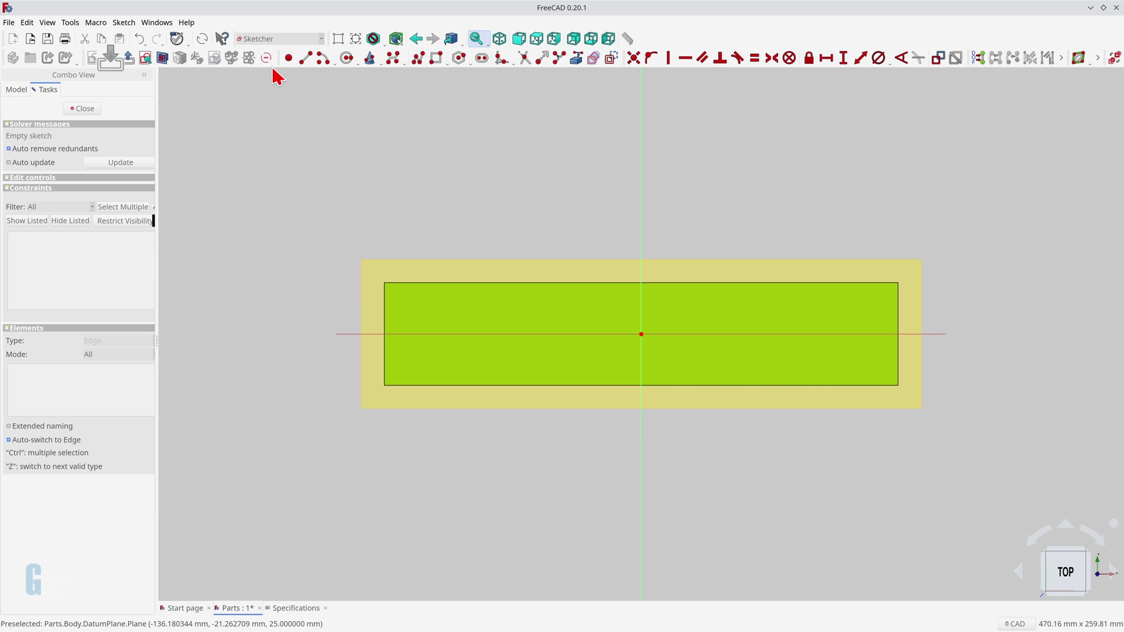
Draw a closed eight-line polyline about 92 mm tall around the board's right end, with a dovetail-shaped notch in its inner side.
left_click(418, 63)
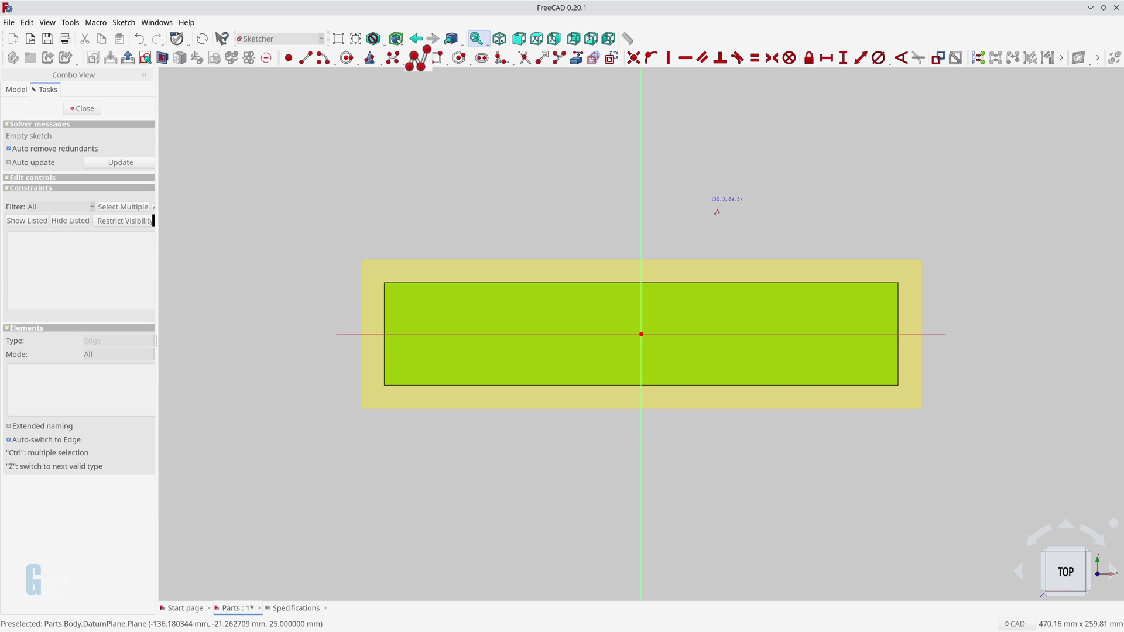
left_click(845, 238)
left_click(845, 321)
left_click(867, 305)
left_click(866, 359)
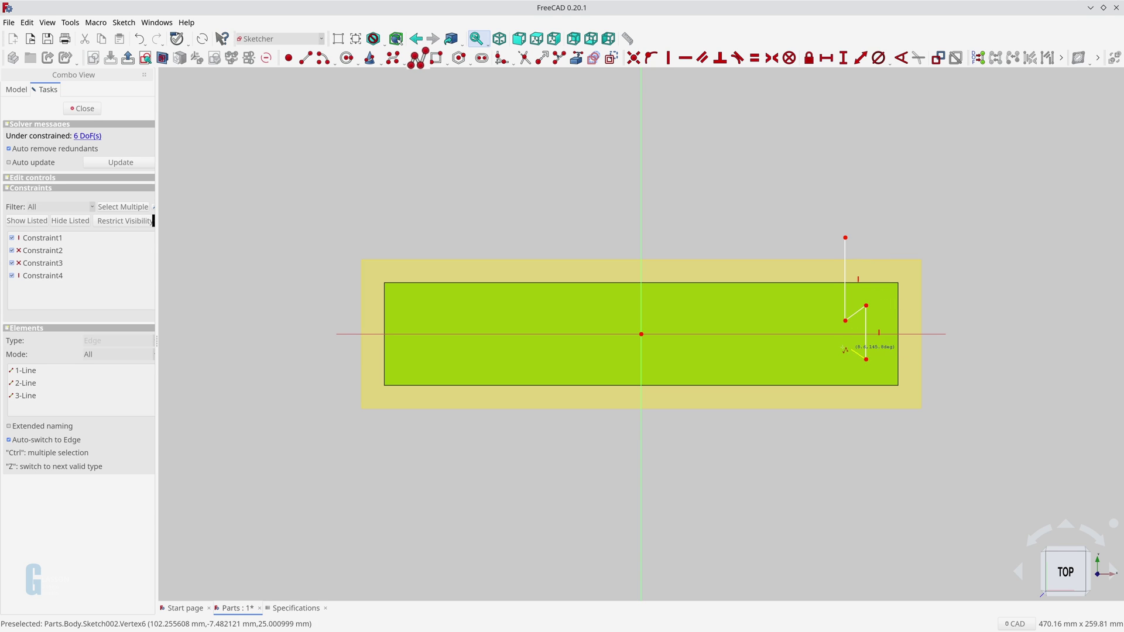
left_click(844, 347)
left_click(845, 419)
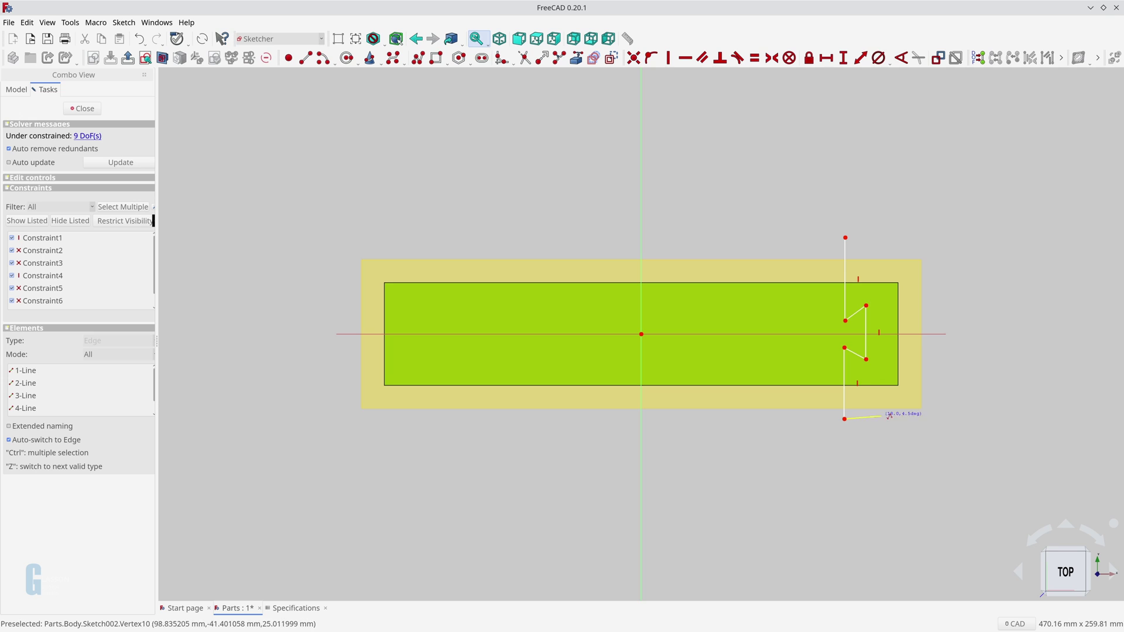
left_click(931, 419)
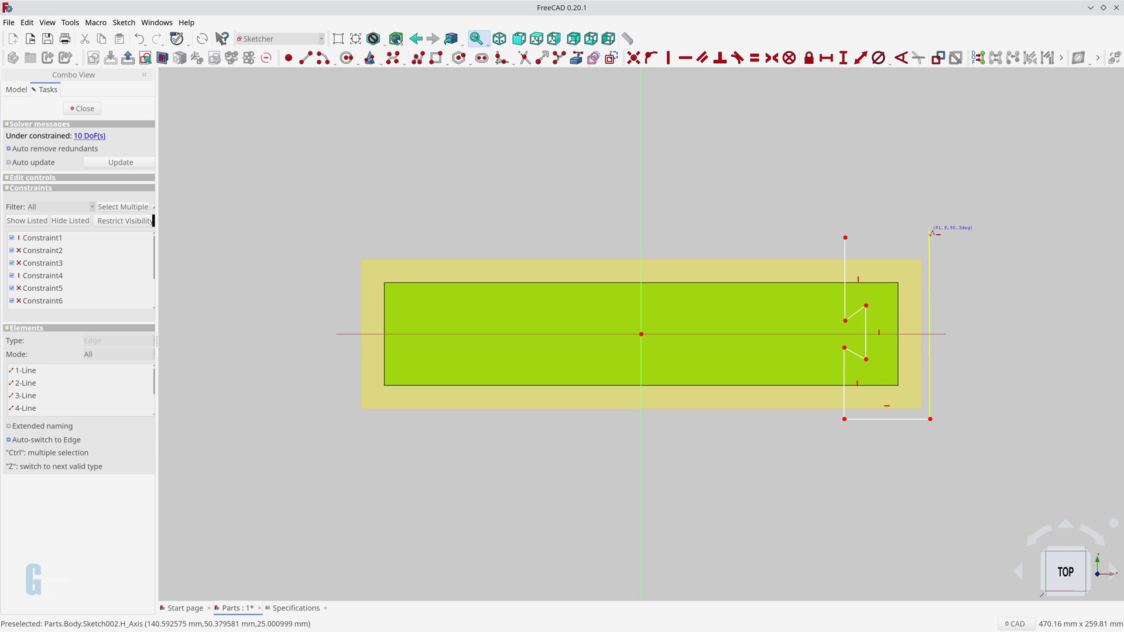
left_click(931, 230)
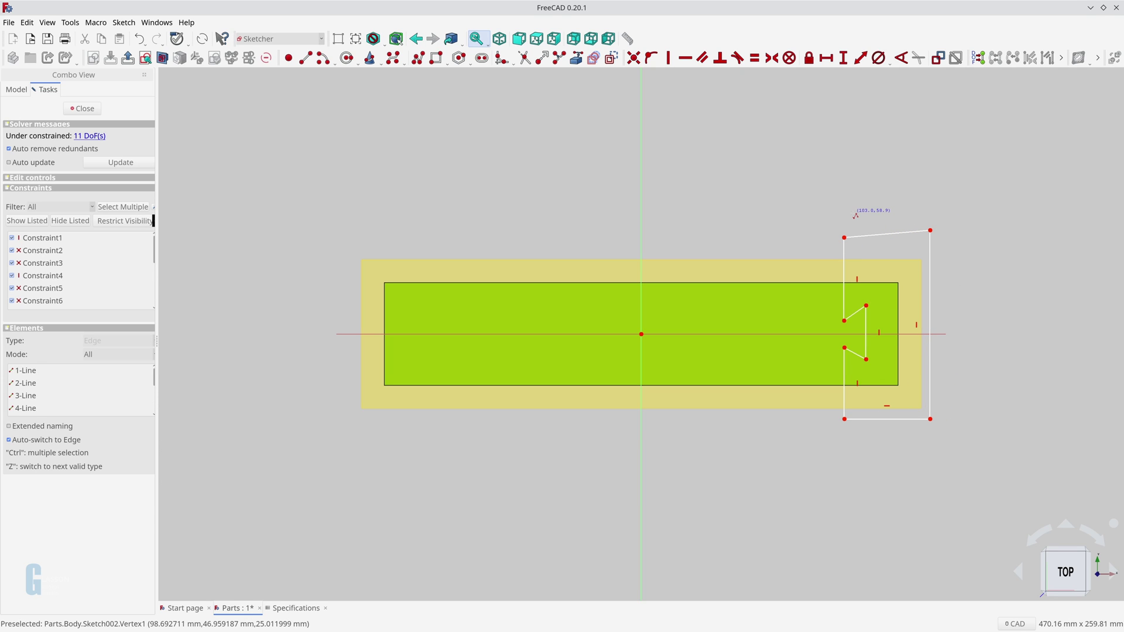
left_click(853, 214)
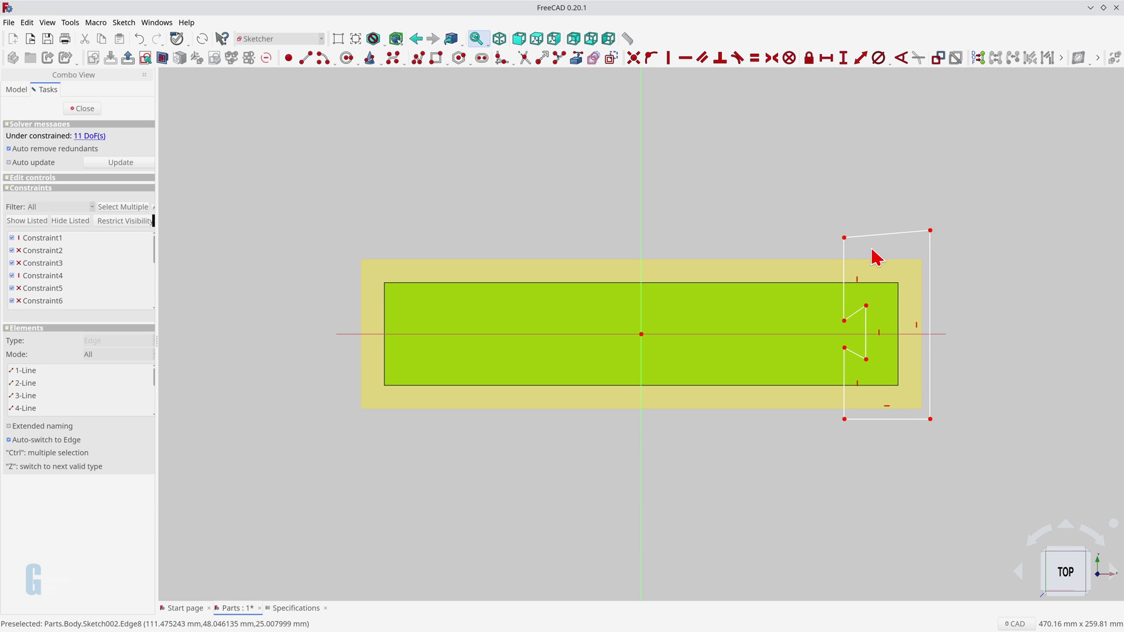
Constrain the vertical length of the dovetail's wide end edge to <<Specifications>>.scDovetailWidth.
left_click(869, 331)
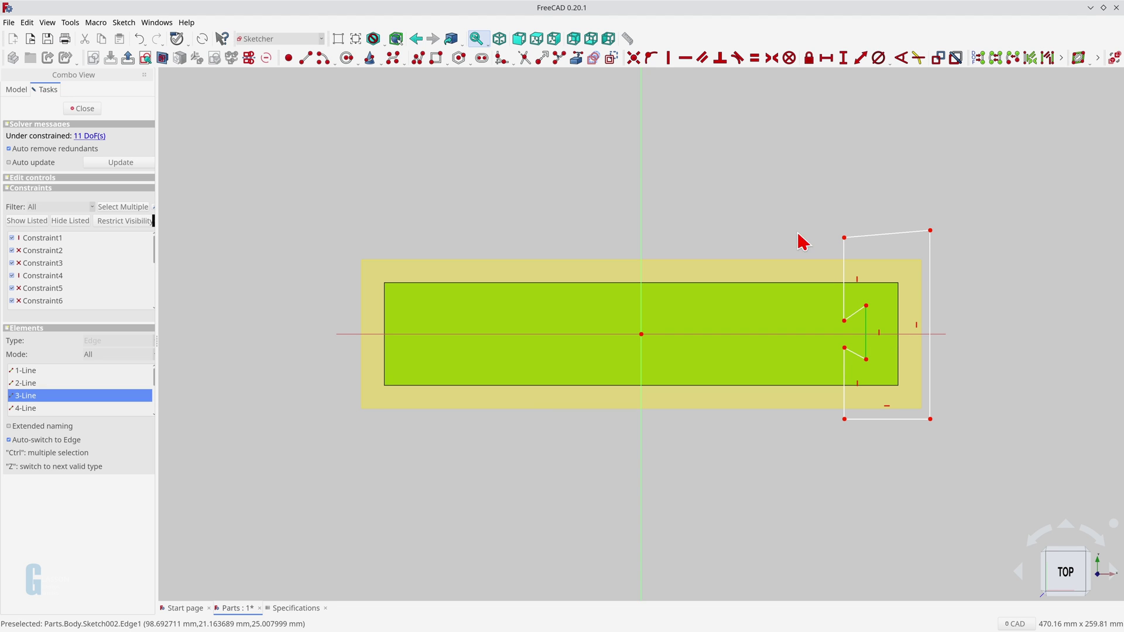
left_click(847, 66)
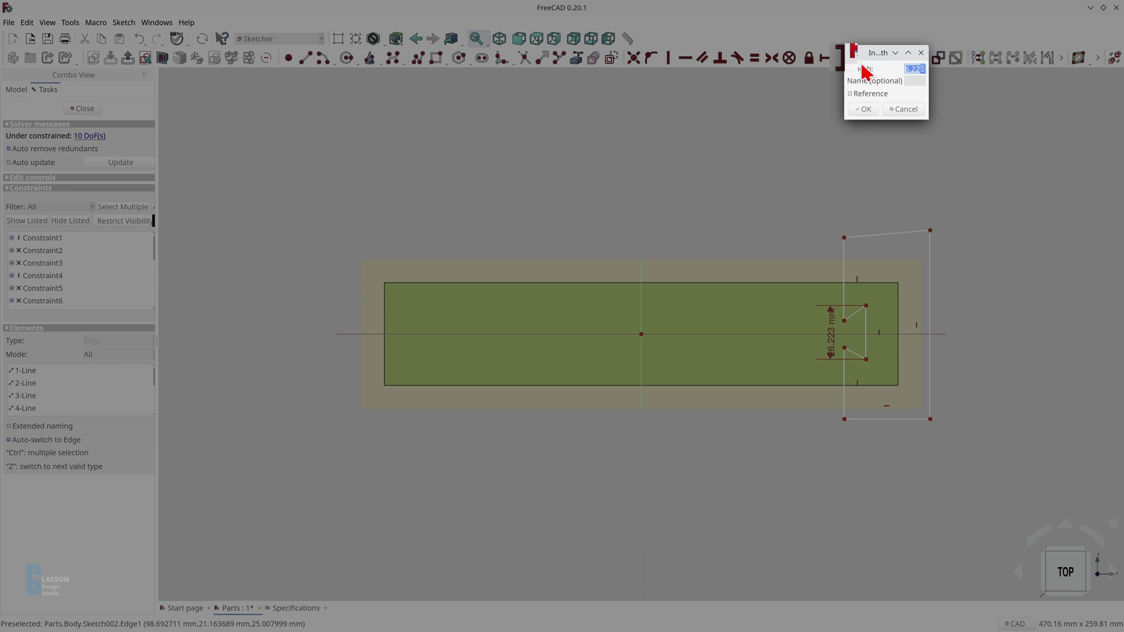
key("equal")
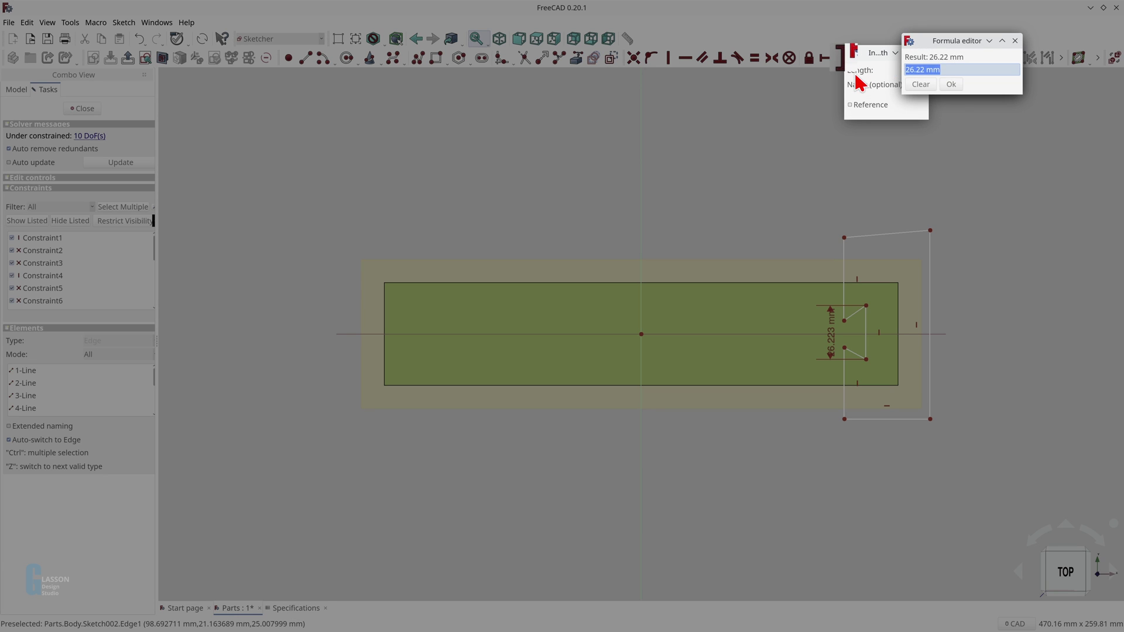
type("<<Specifications>>.scD")
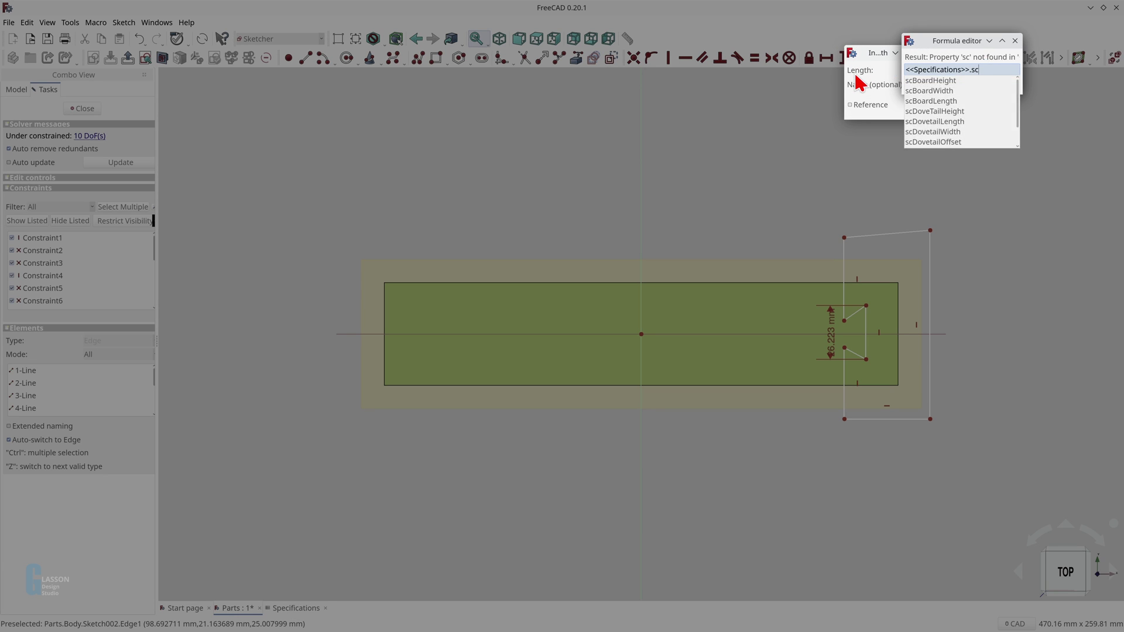
key("Down")
key("Down")
key("Down")
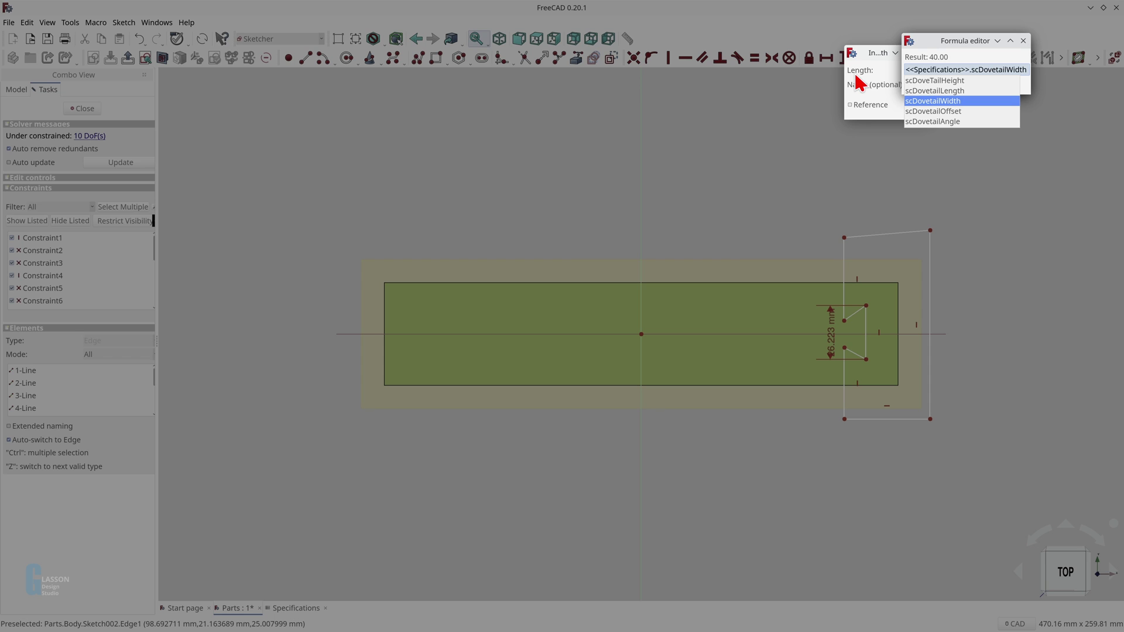
key("Return")
left_click(948, 88)
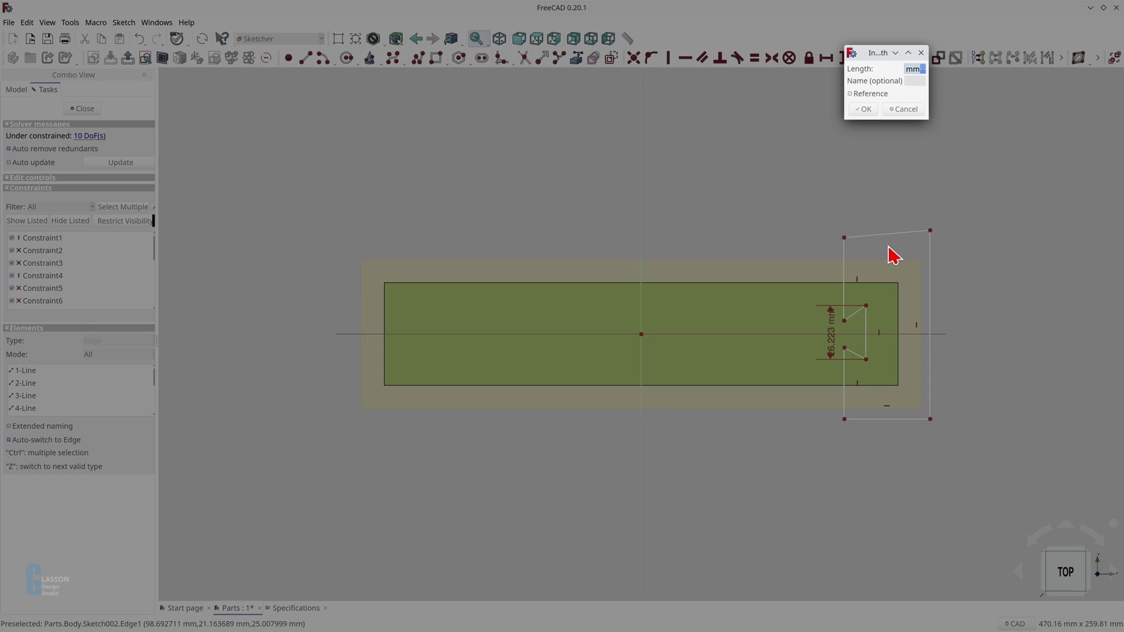
left_click(865, 113)
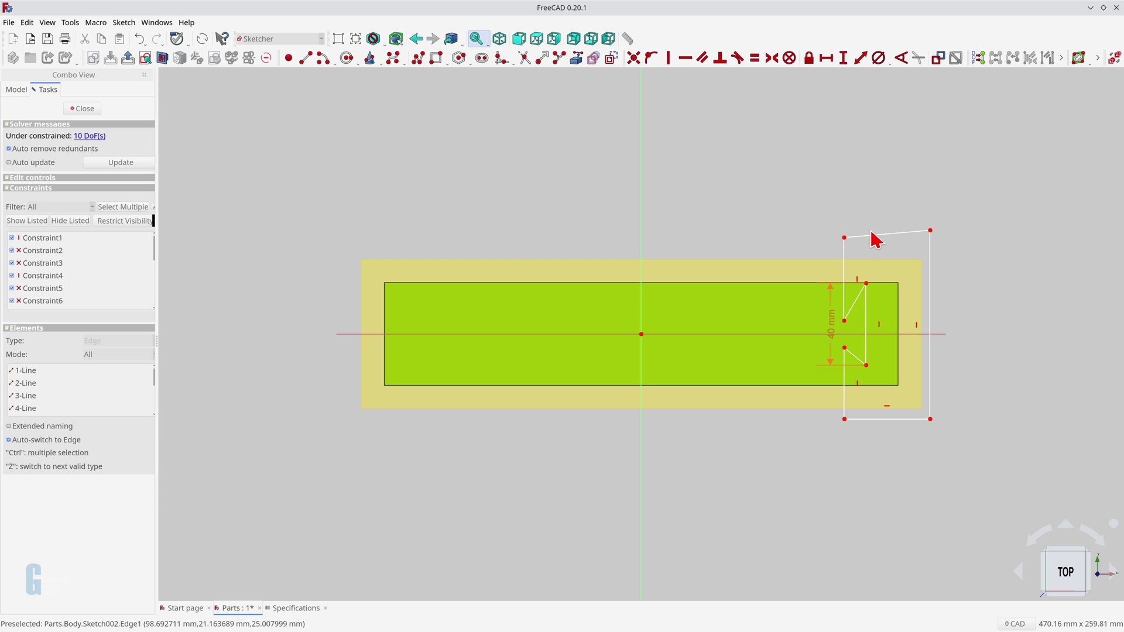
key("Escape")
Make the wide end edge's two endpoints symmetric about the horizontal axis and move the dovetail width dimension outside the outline.
left_click(867, 366)
left_click(866, 284)
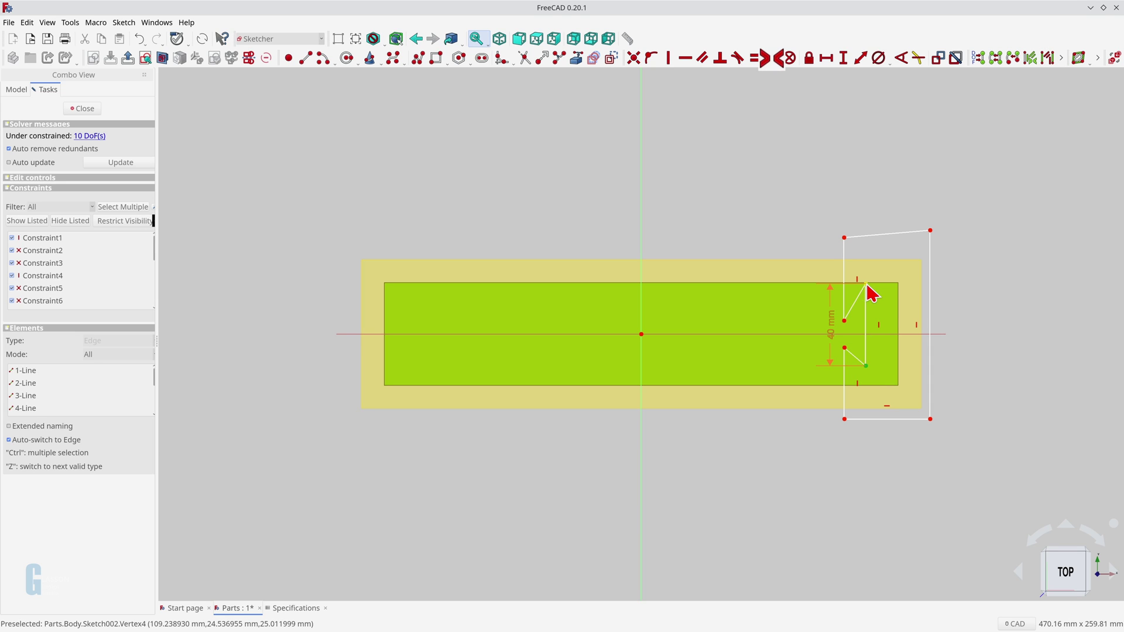
left_click(888, 334)
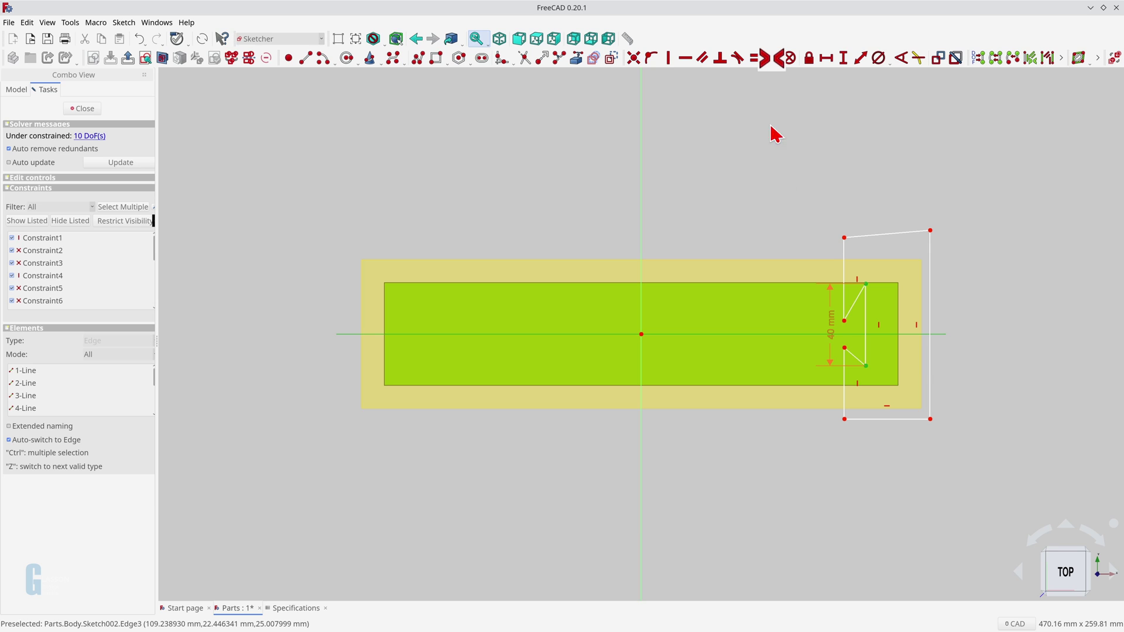
left_click(773, 64)
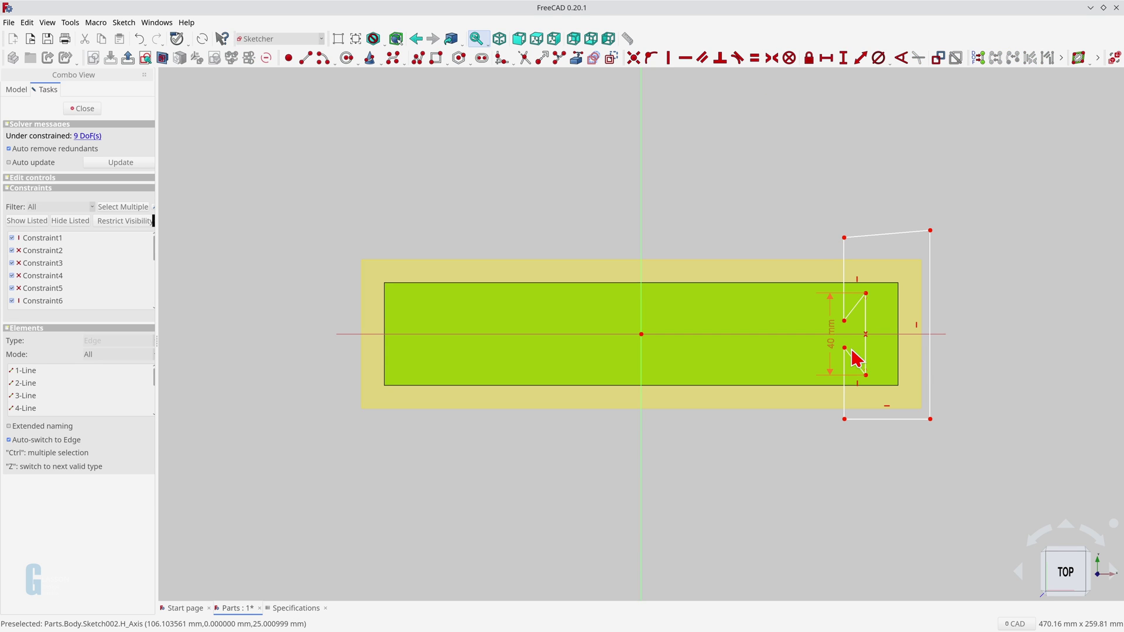
left_click_drag(832, 352, 950, 342)
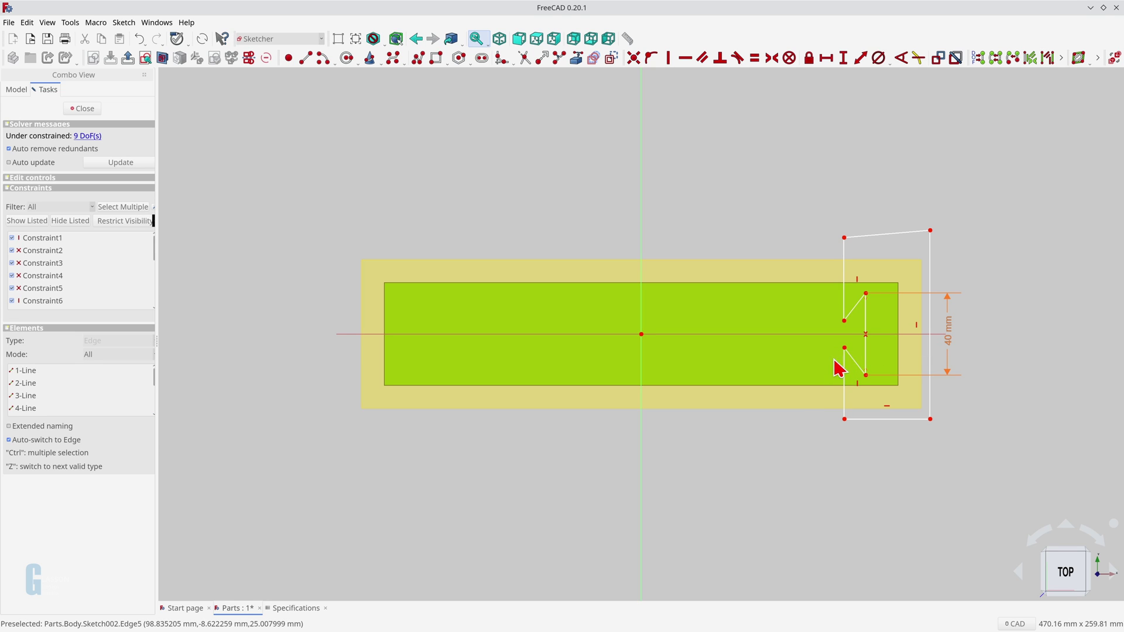
Constrain the horizontal distance between the endpoints of the dovetail's lower slanted edge to <<Specifications>>.scDoveTailHeight.
left_click(847, 353)
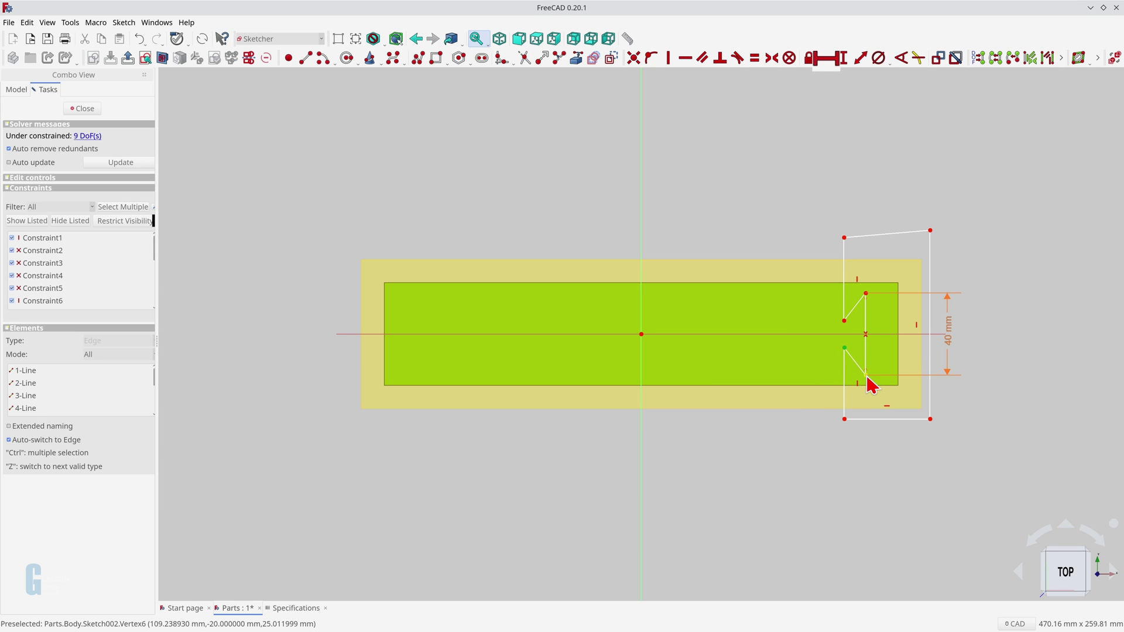
left_click(827, 58)
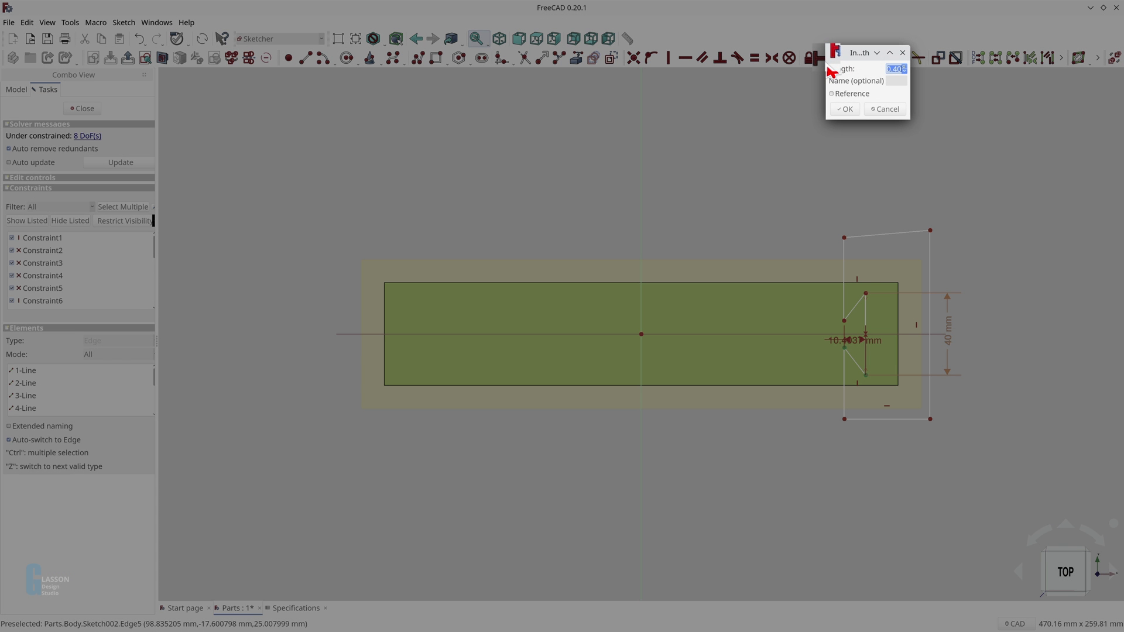
key("equal")
type("sc")
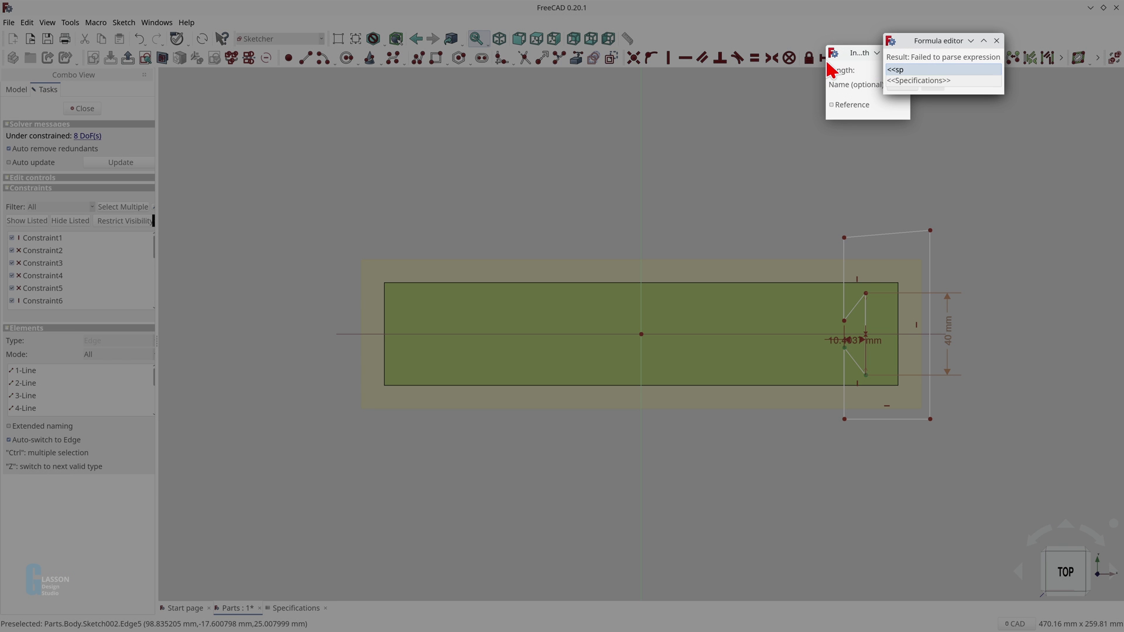
type("Dove")
key("Down")
key("Down")
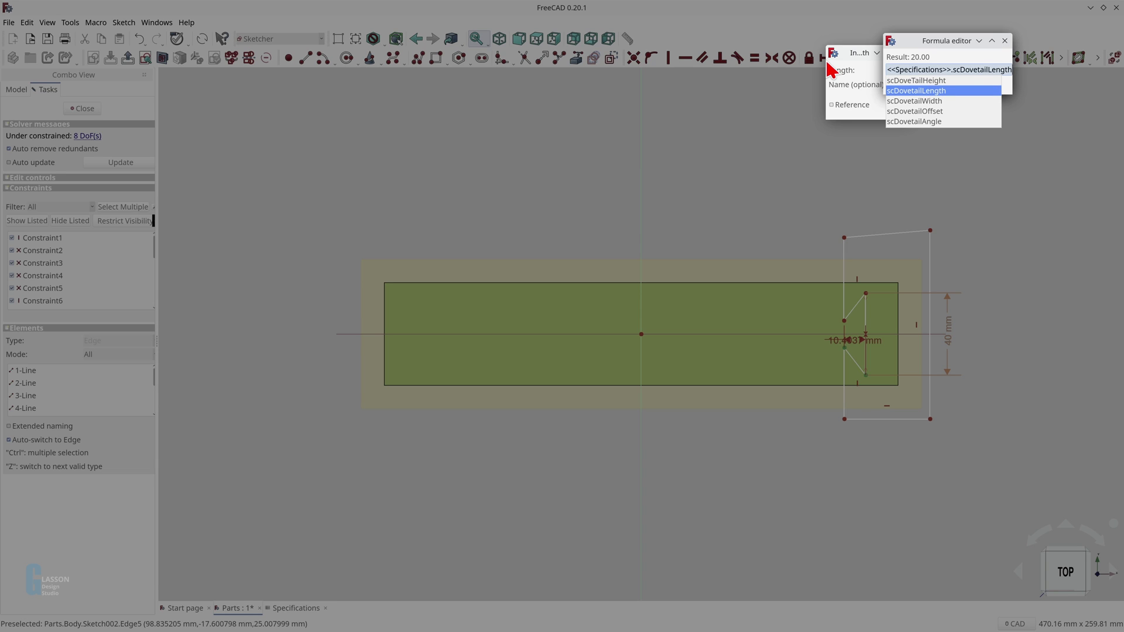
key("Return")
key("BackSpace")
key("BackSpace")
key("BackSpace")
key("BackSpace")
key("BackSpace")
key("BackSpace")
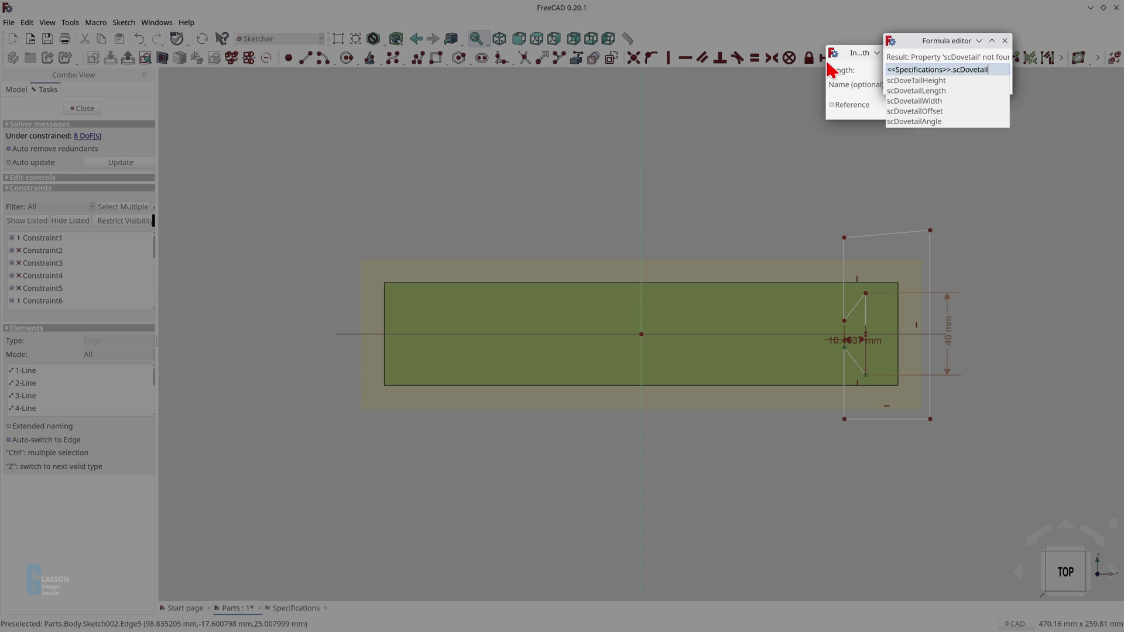
type("Height")
key("Down")
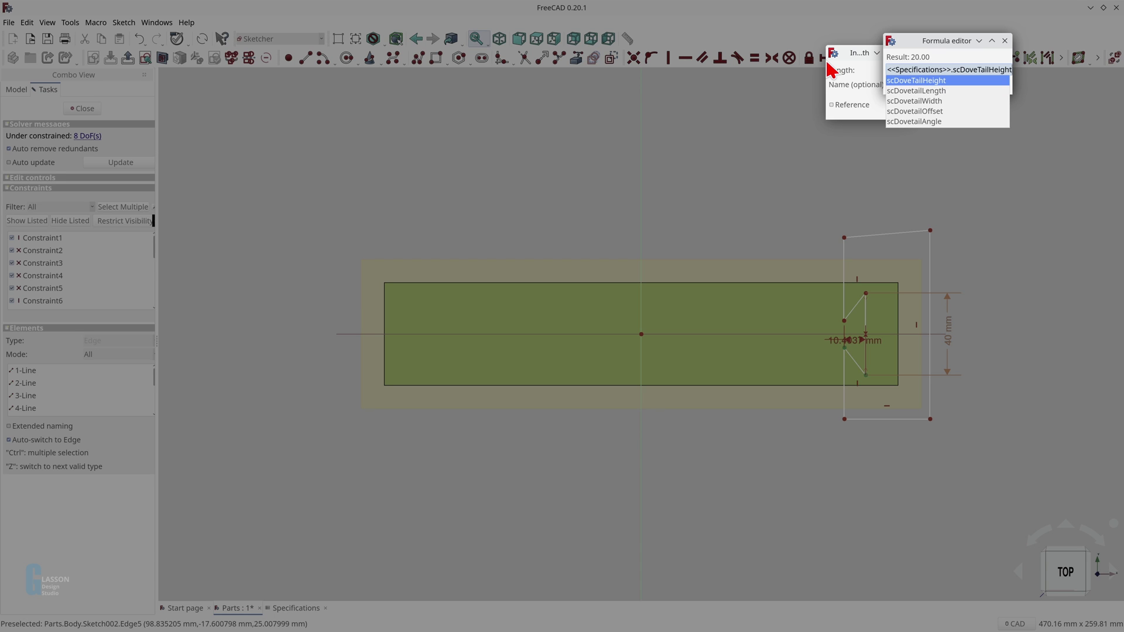
key("Return")
key("Return")
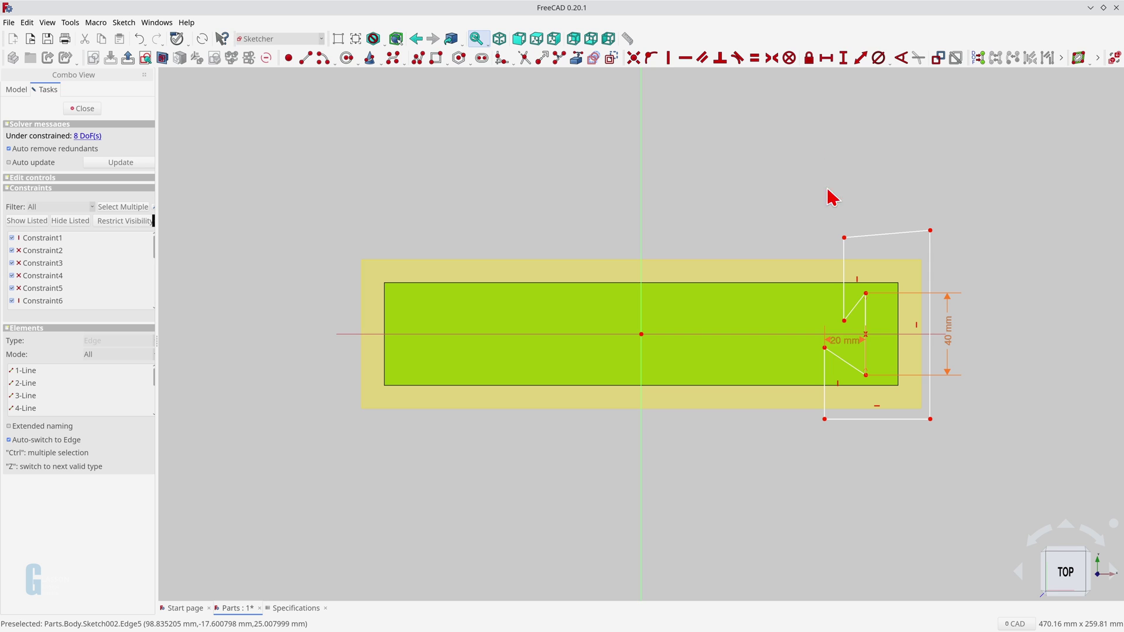
Align the inner endpoints of the dovetail's two slanted edges vertically with each other.
left_click(824, 348)
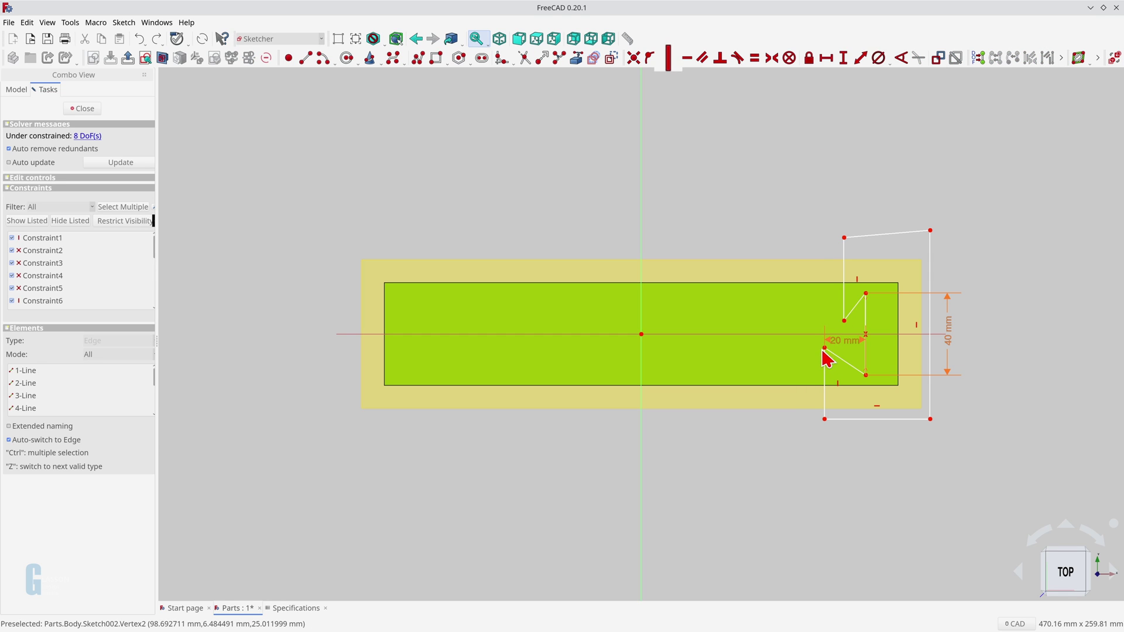
left_click(844, 321)
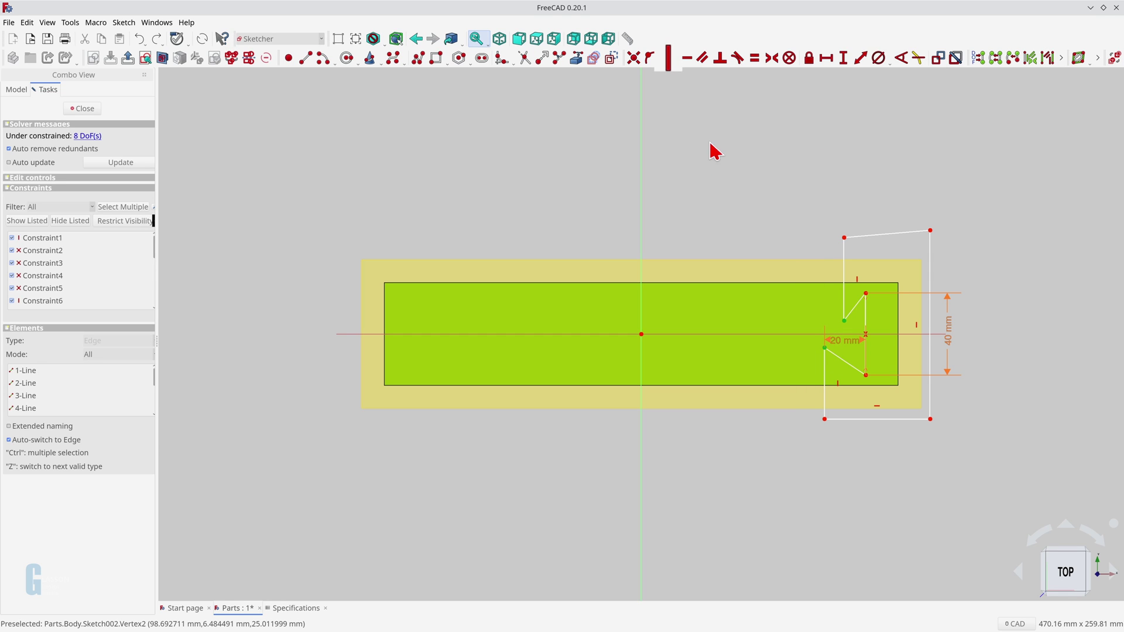
left_click(667, 61)
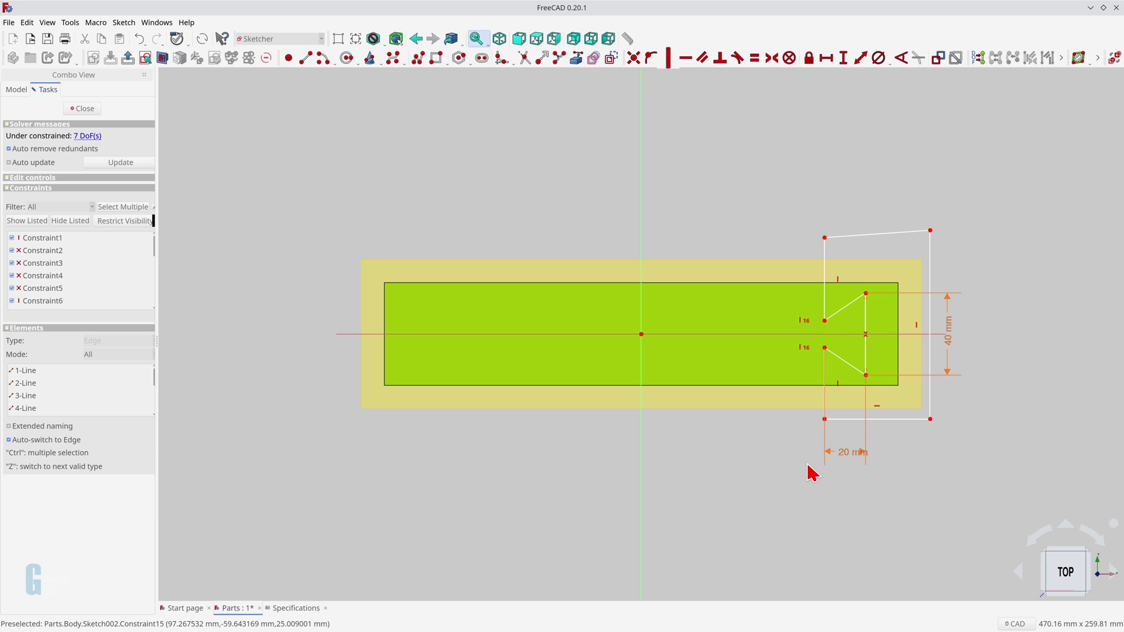
Constrain the angle between the upper inner vertical edge and upper slanted edge to 82° using <<Specifications>>.scDovetailAngle, with its label near the corner.
left_click(827, 310)
left_click(838, 322)
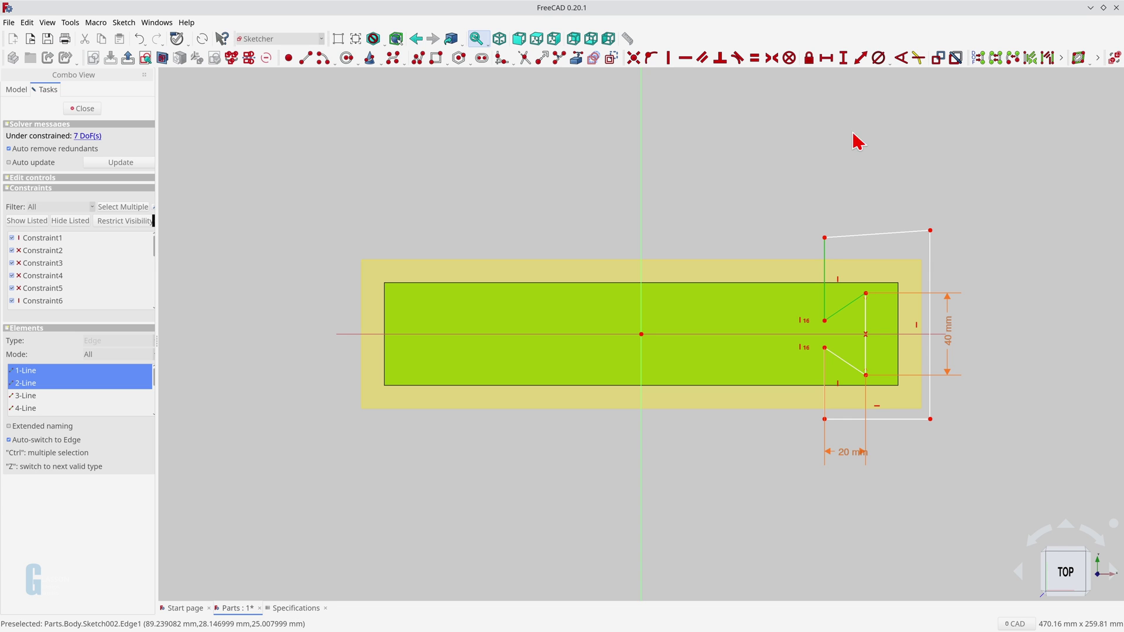
left_click(901, 58)
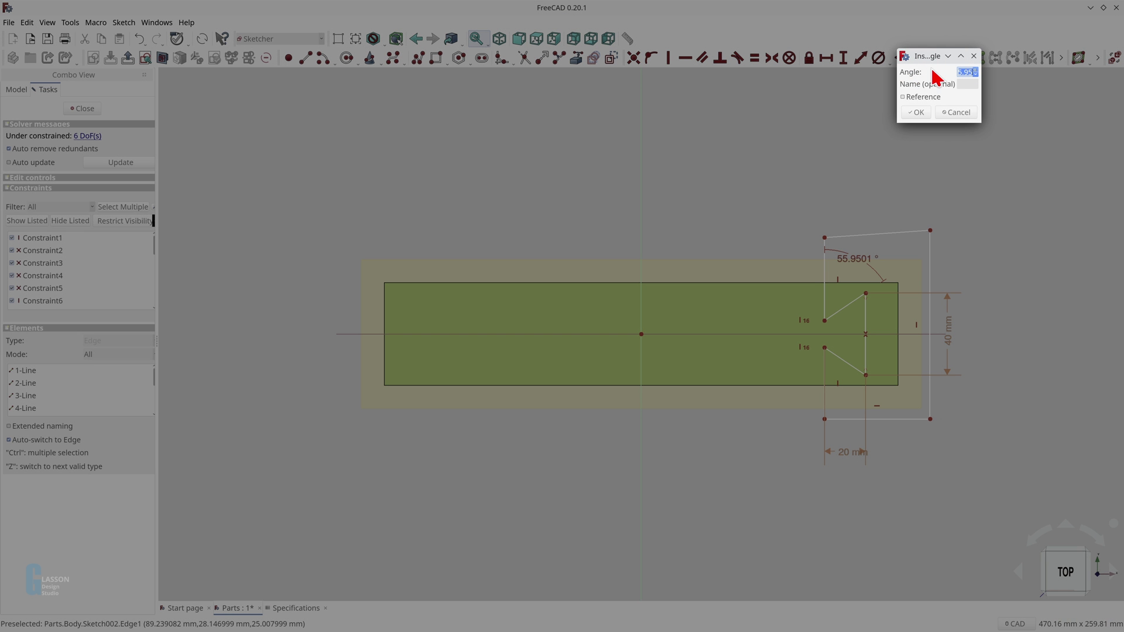
key("equal")
type("<<Specifications>>.scd")
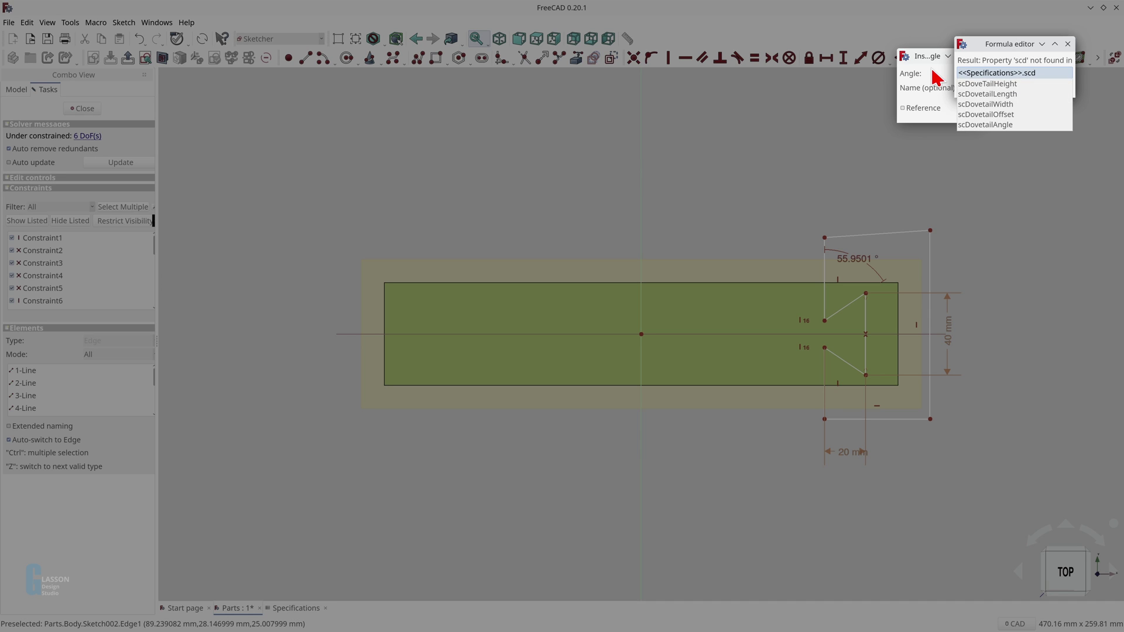
key("Down")
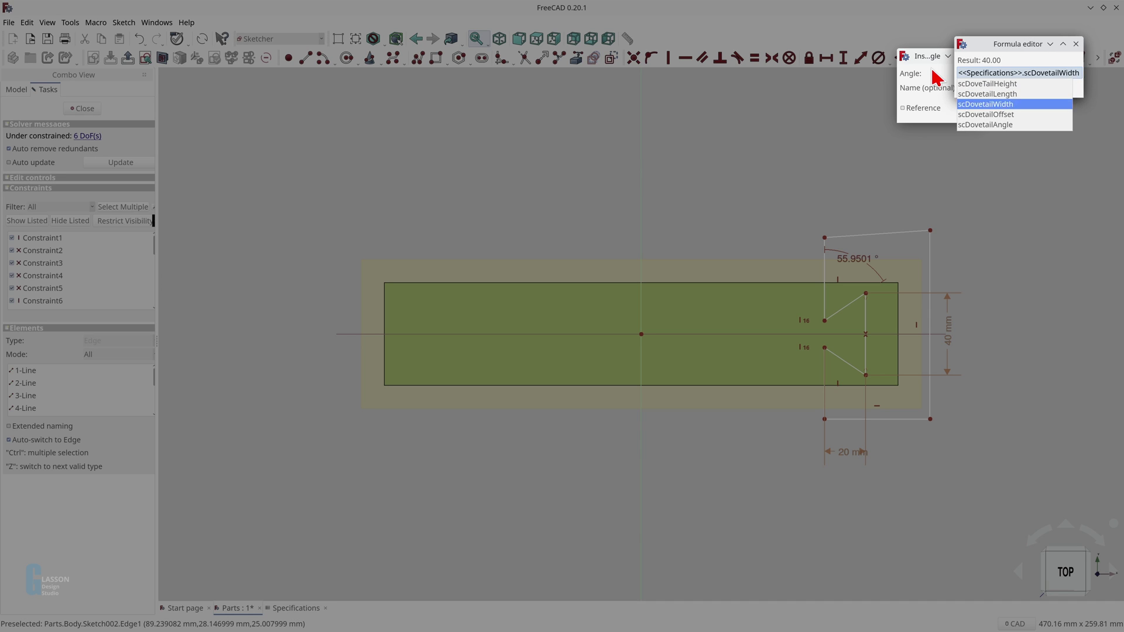
key("Down")
key("Return")
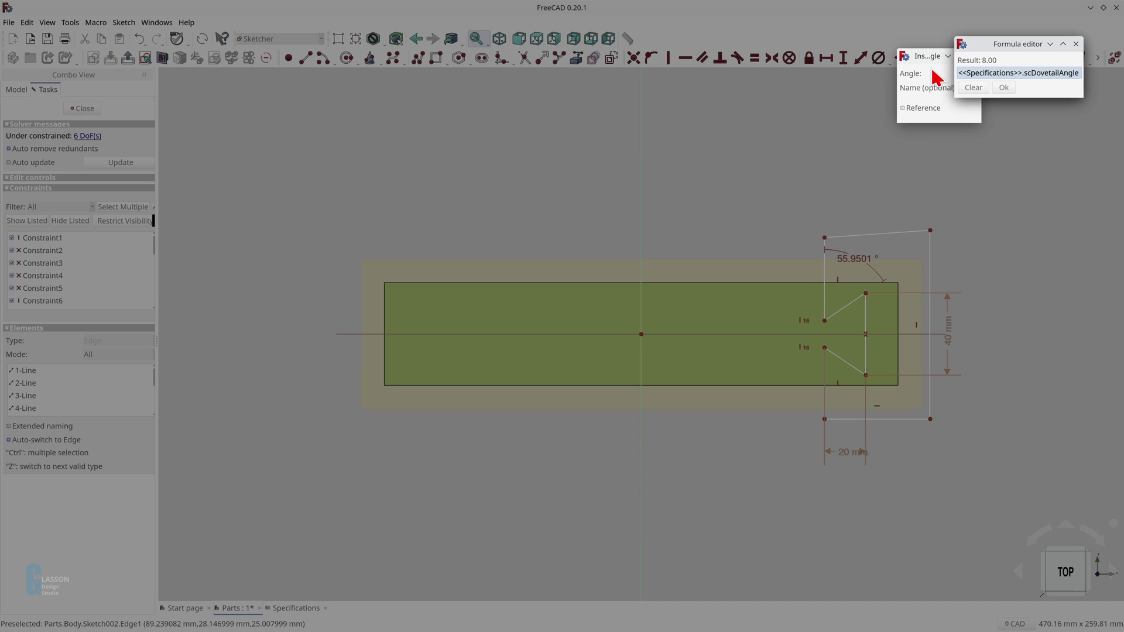
key("Return")
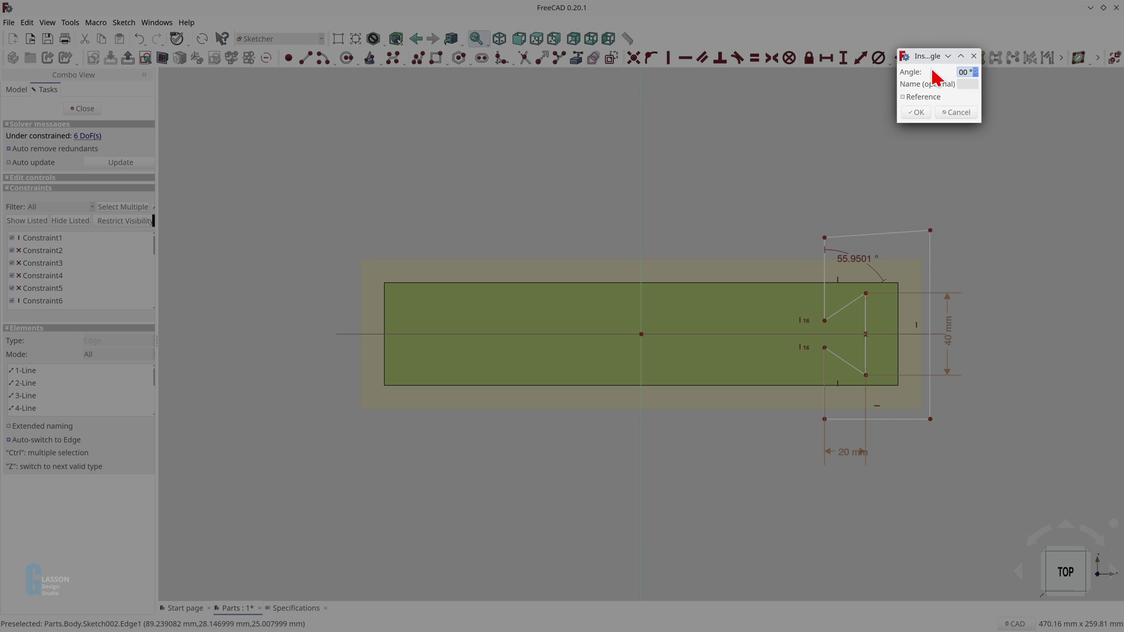
key("Return")
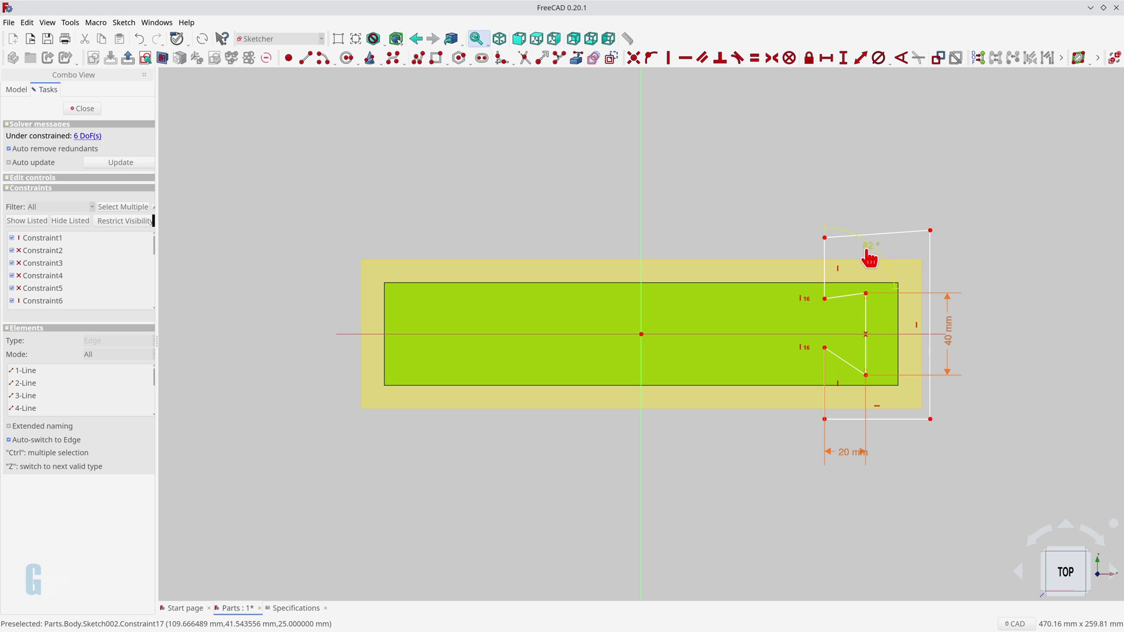
left_click_drag(867, 251, 849, 297)
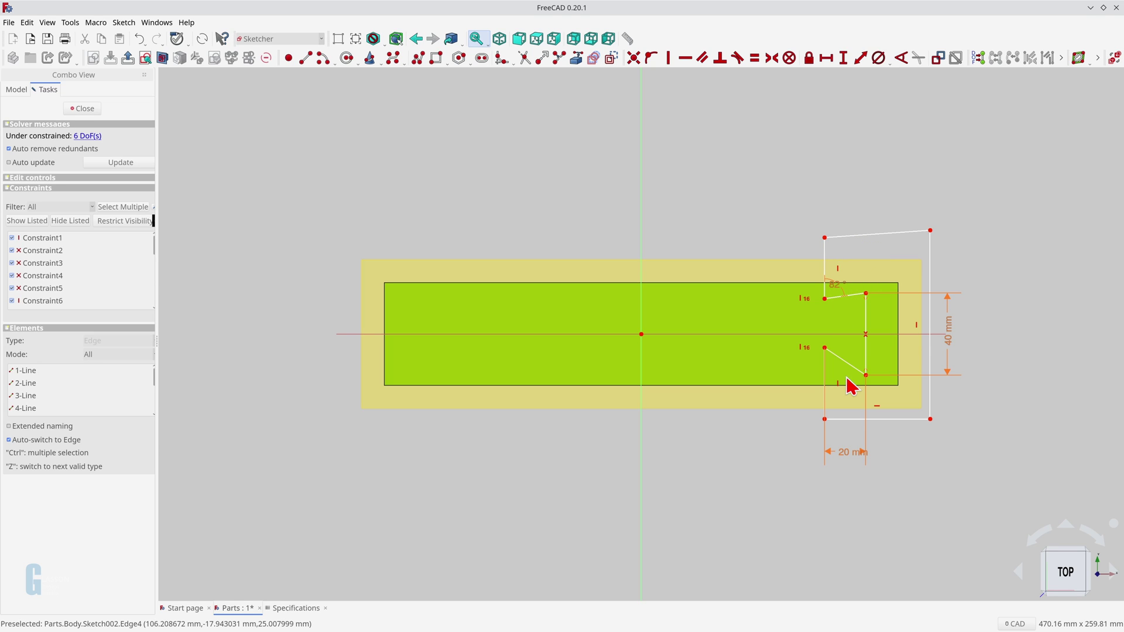
Make the two inner endpoints of the dovetail's slanted edges symmetric about the horizontal axis.
left_click(826, 299)
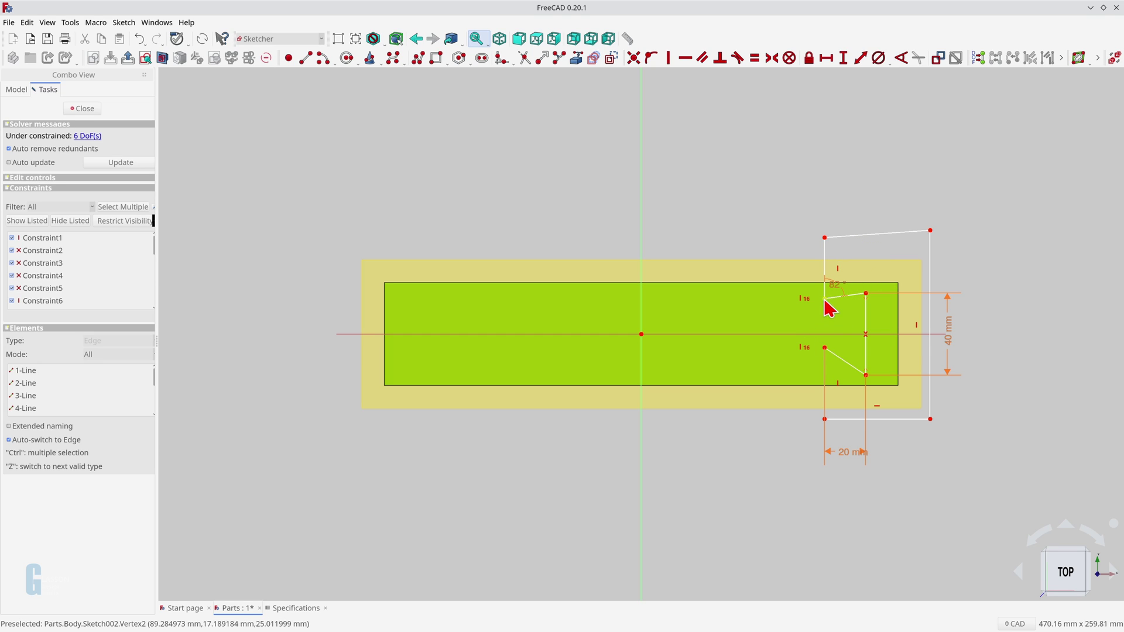
left_click(828, 353)
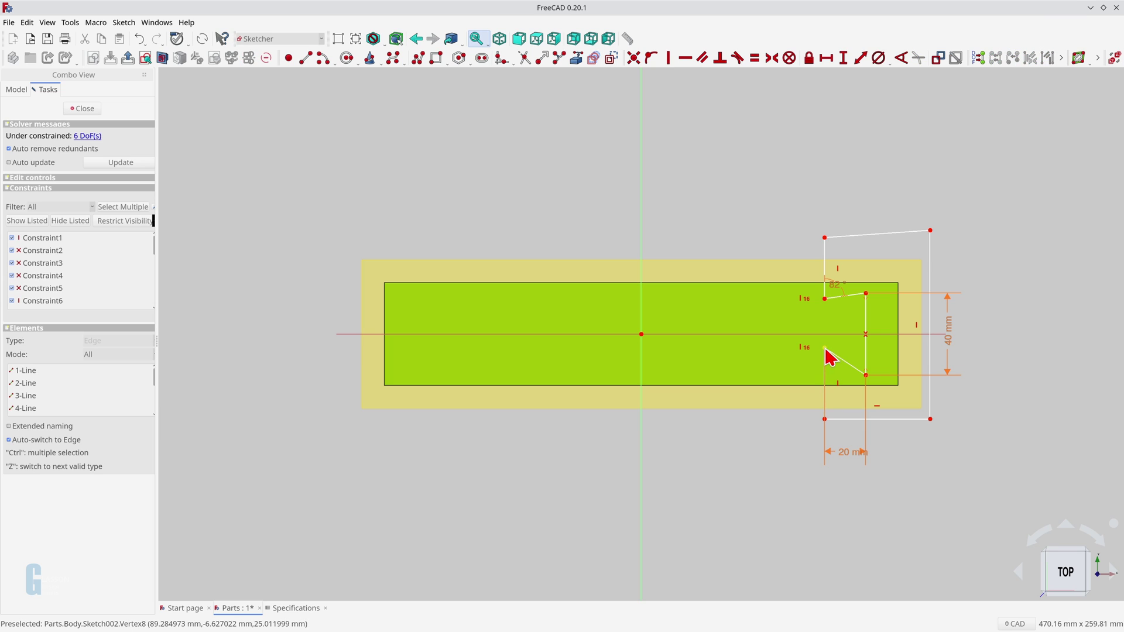
left_click(825, 348)
left_click(825, 299)
left_click(832, 335)
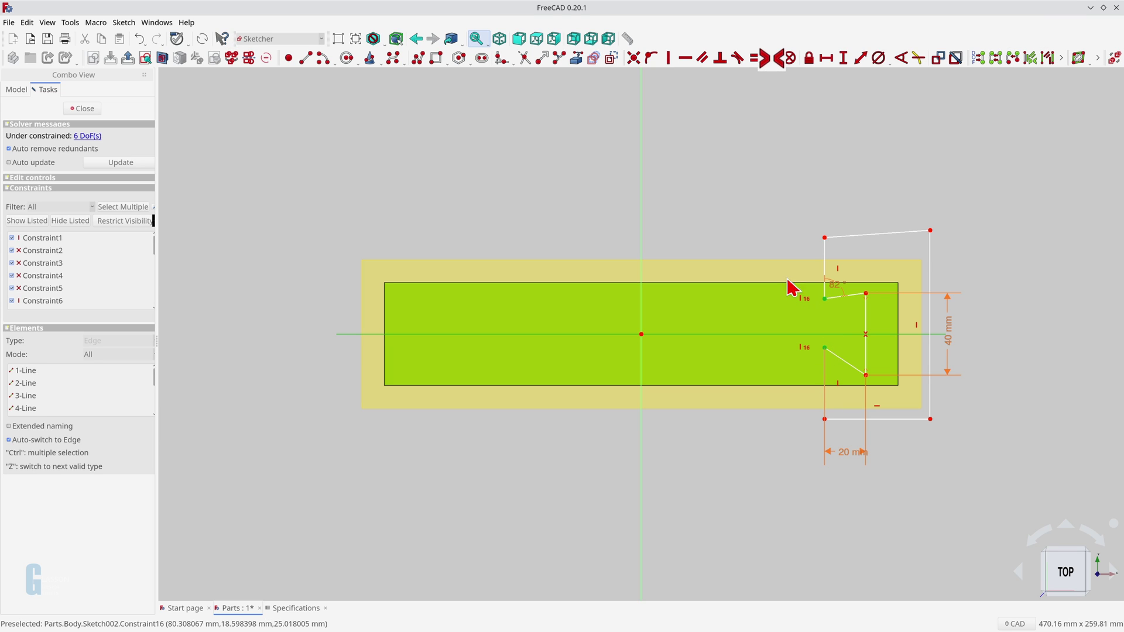
left_click(769, 60)
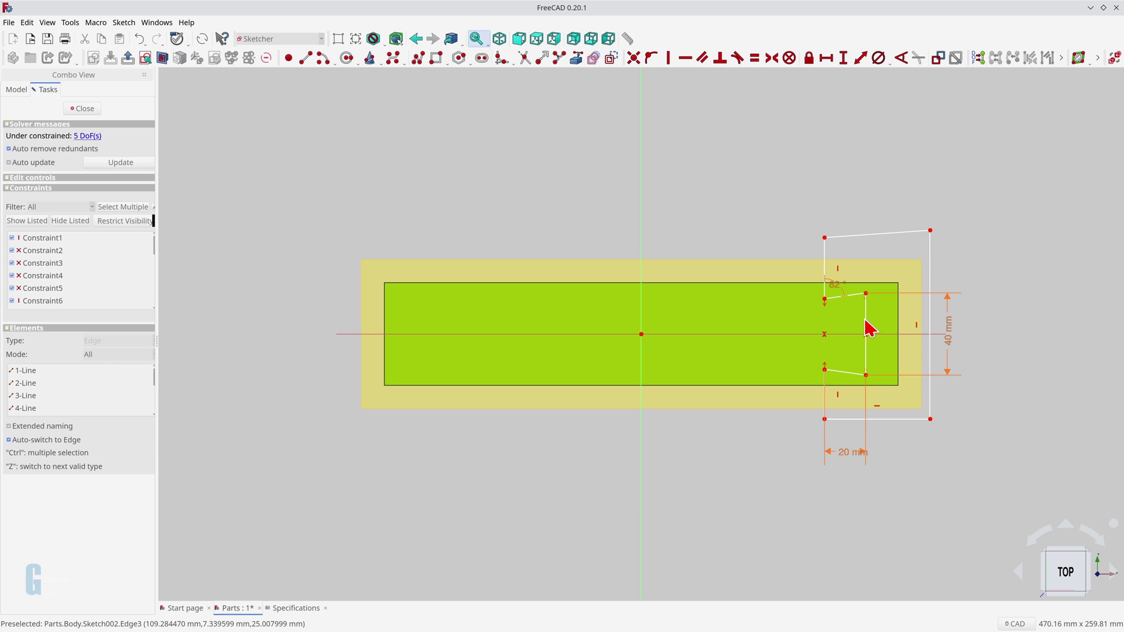
Constrain the horizontal distance from the origin to the wide end edge's upper endpoint to <<Specifications>>.scBoardLength/2 - <<Specifications>>.scDovetailOffset.
key("l")
left_click(643, 335)
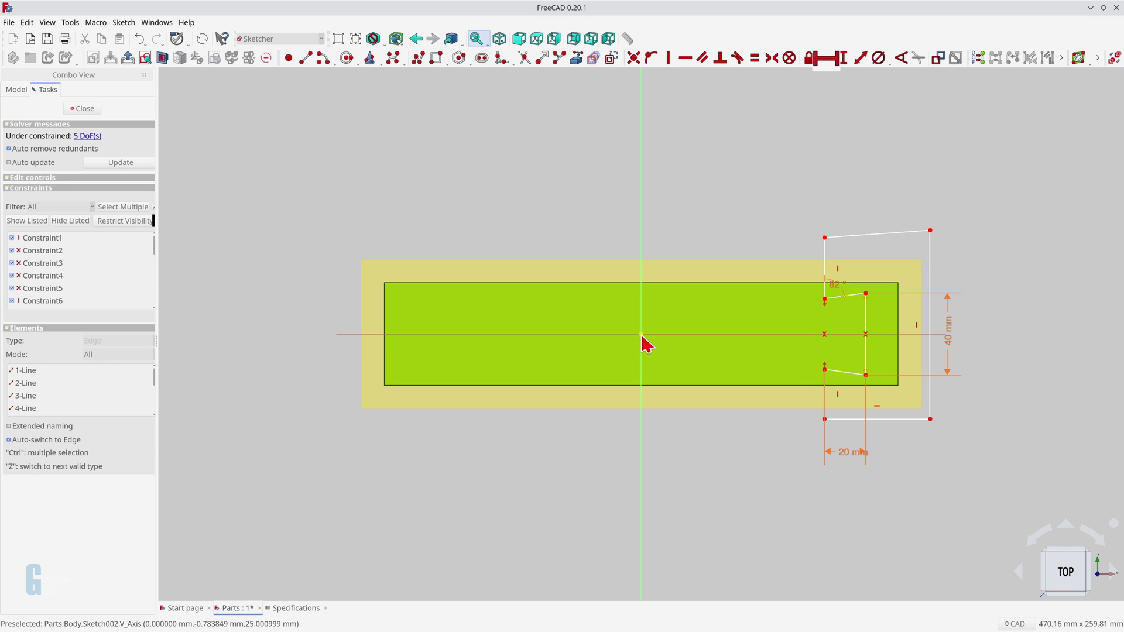
left_click(867, 294)
left_click(826, 58)
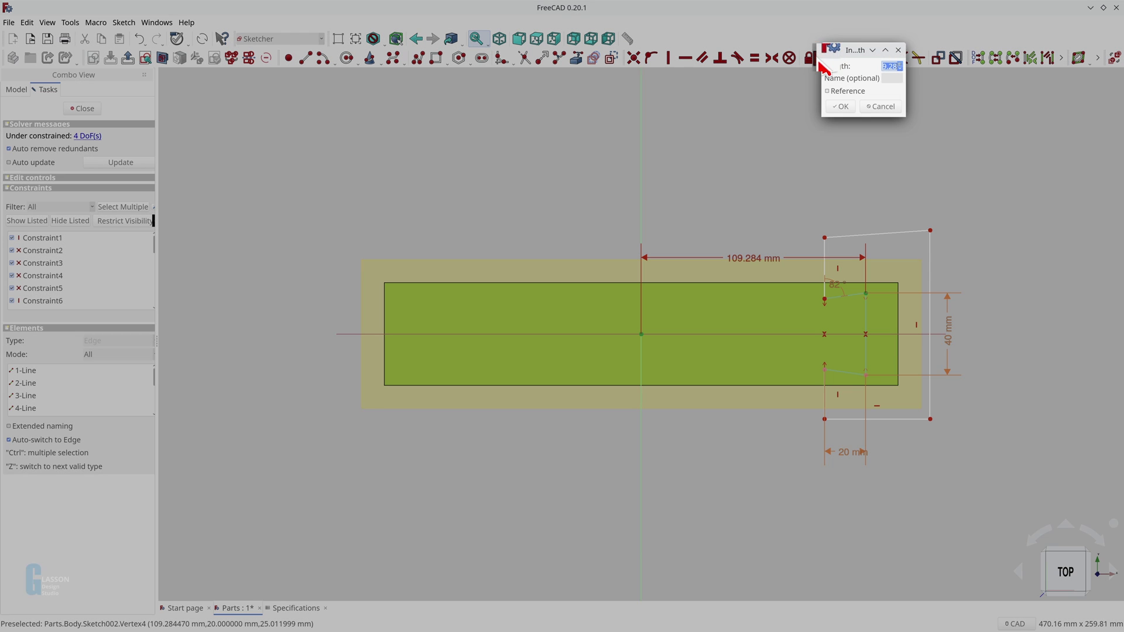
key("equal")
type("<")
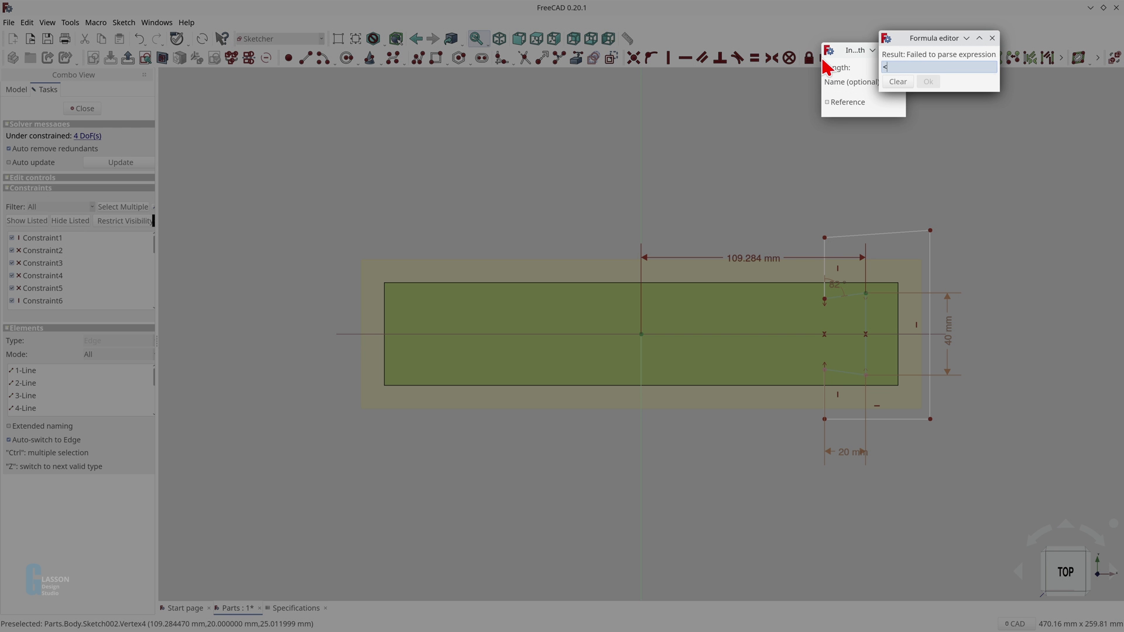
type("<Specifications>>.scB")
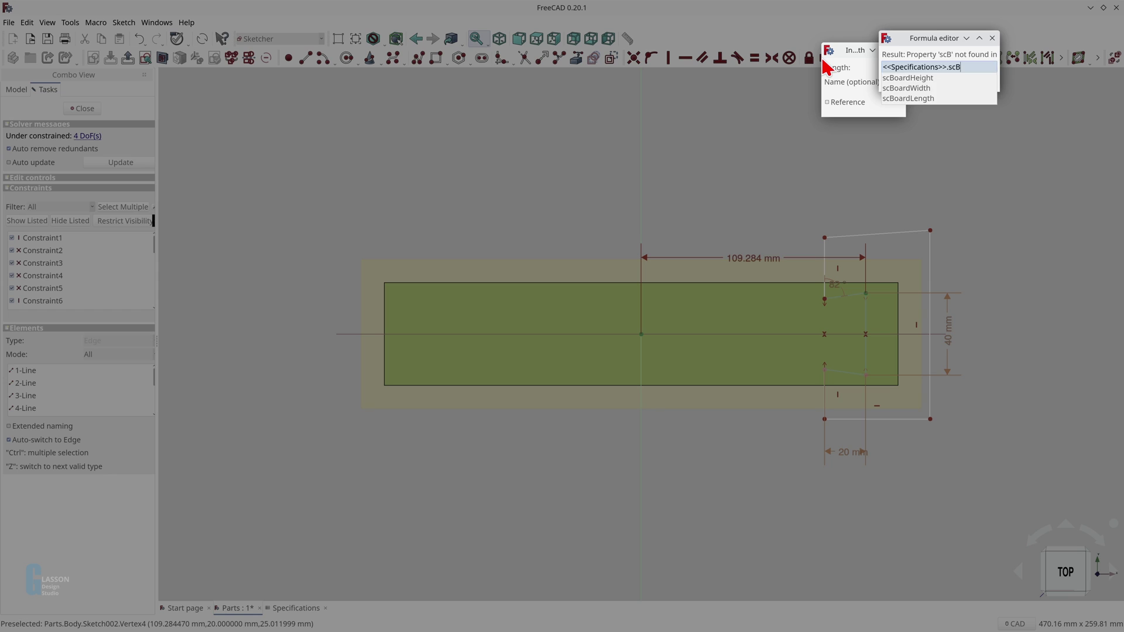
type("oardLength/2 -")
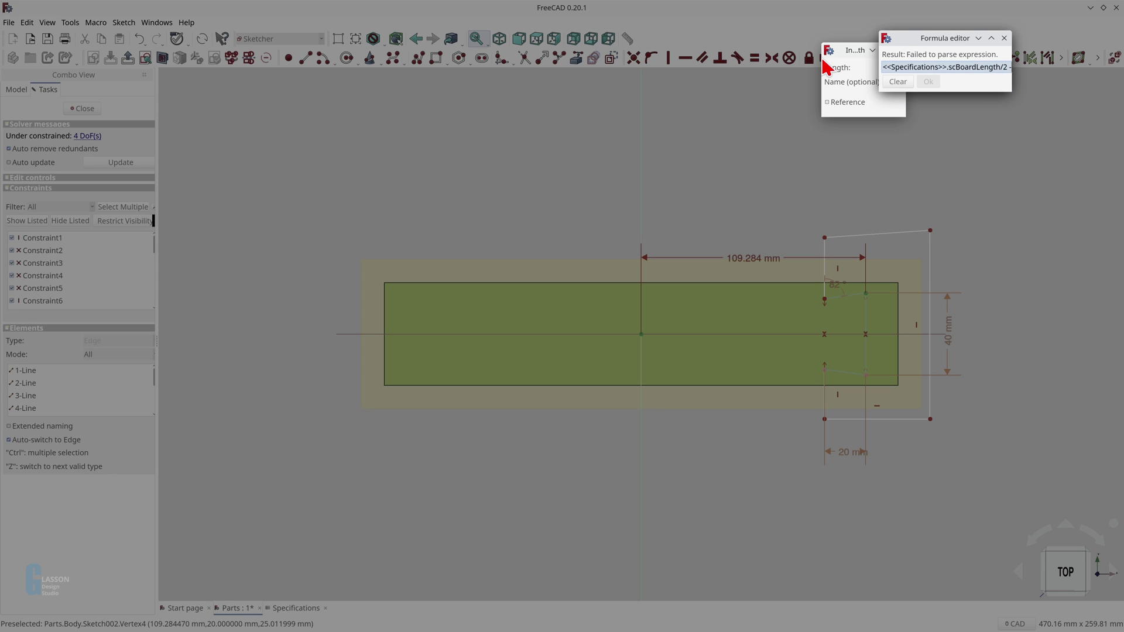
type(" <<Spe")
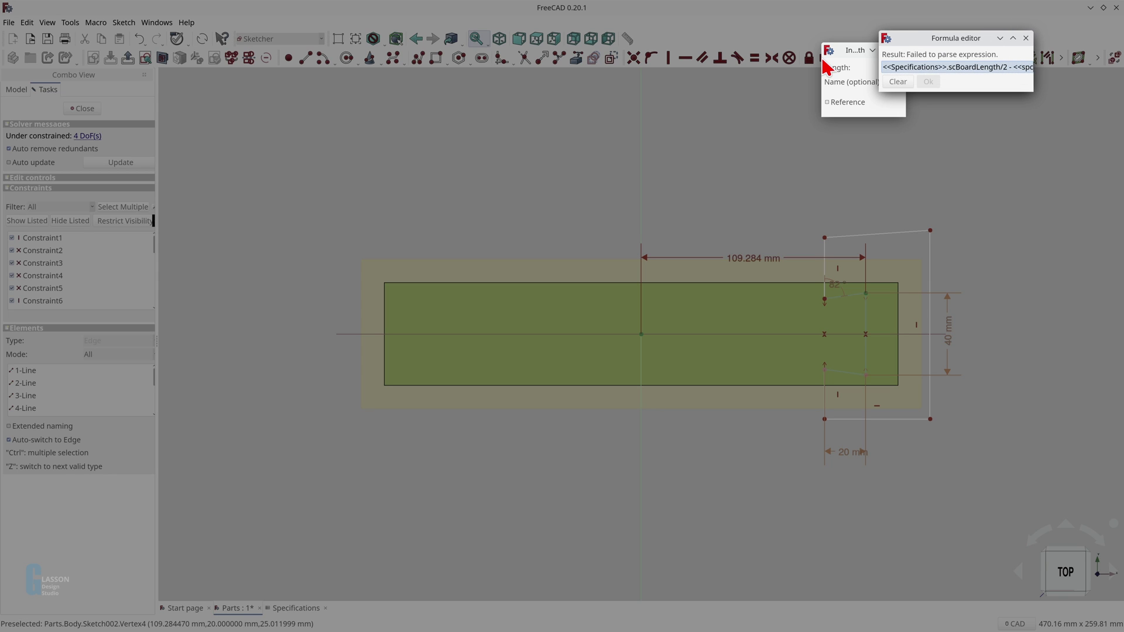
type("cifications>>.sc")
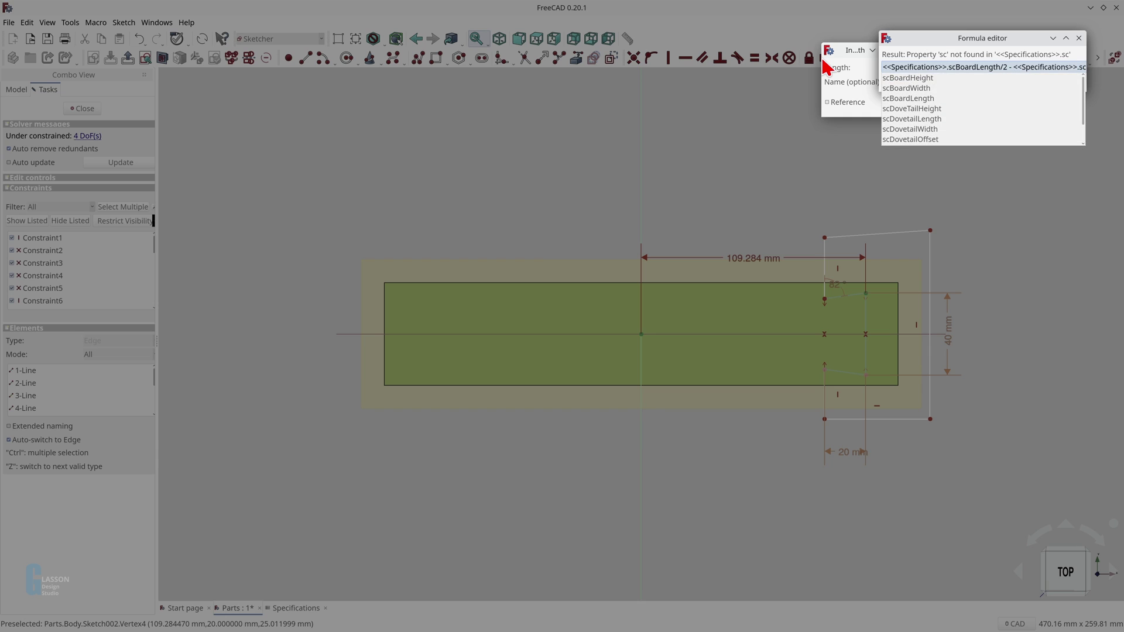
key("Down")
key("Down")
key("Down")
key("Down")
key("Down")
key("Down")
key("Down")
key("Down")
key("Down")
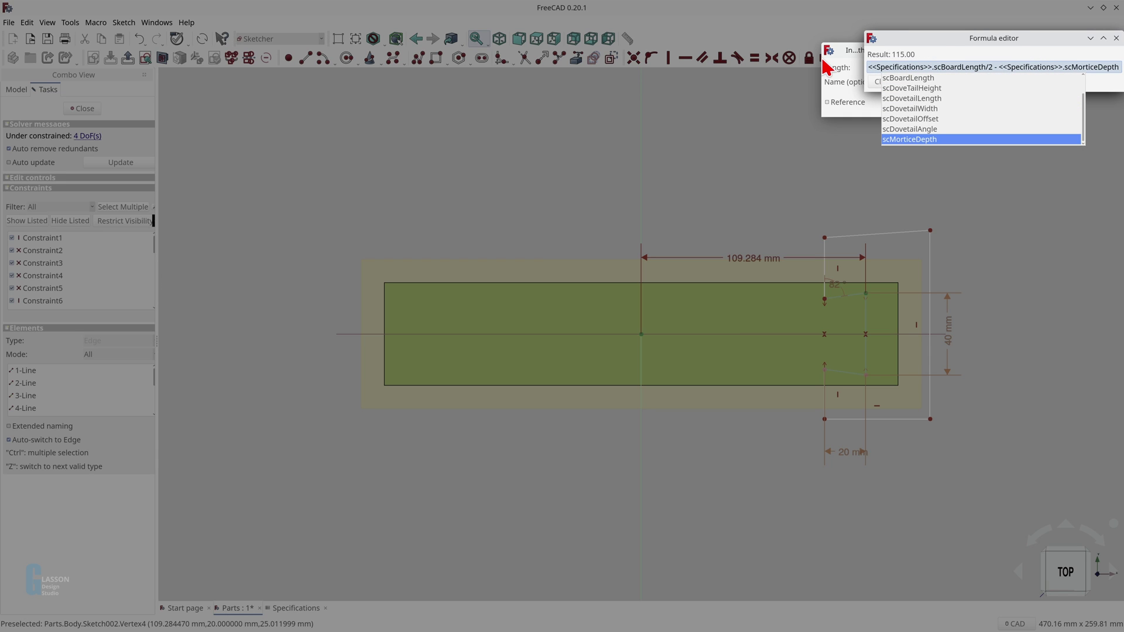
key("Up")
key("Return")
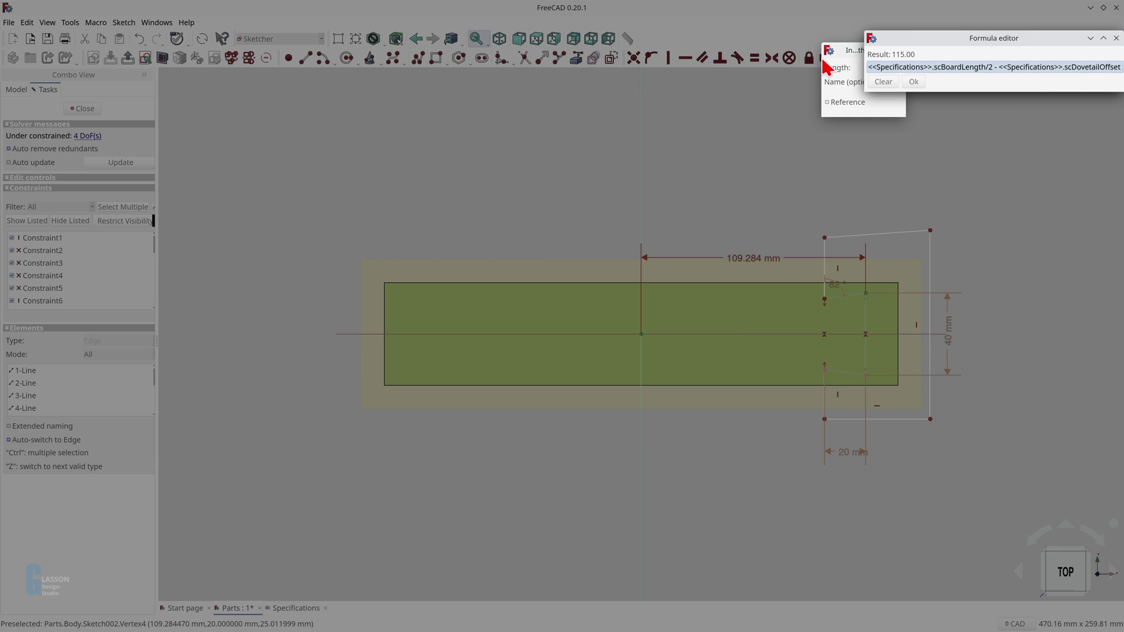
left_click(912, 82)
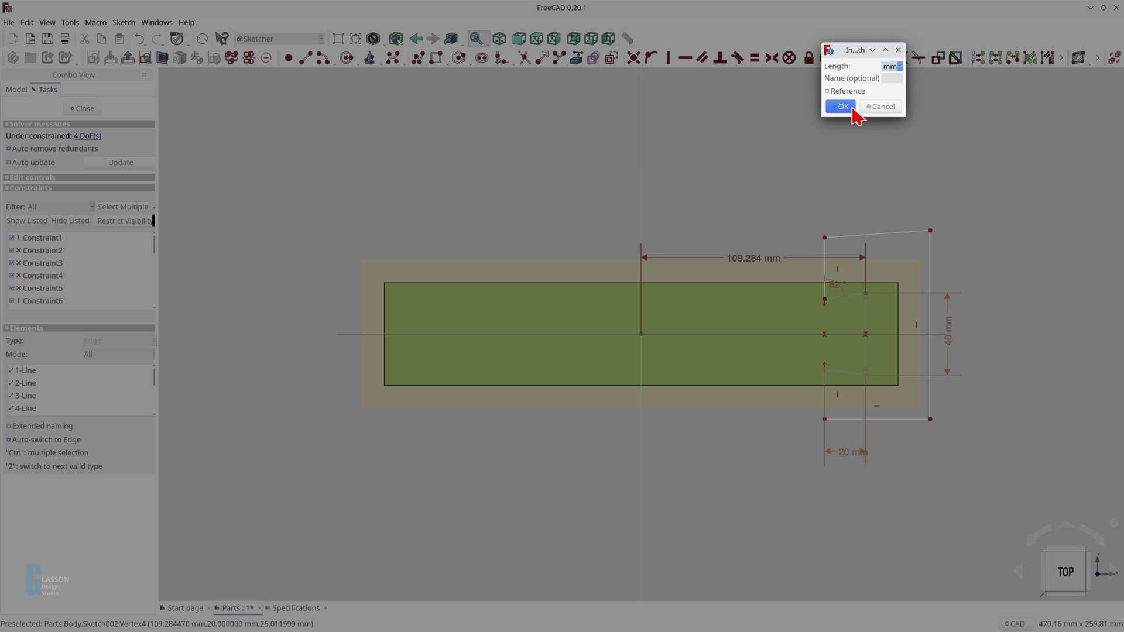
left_click(861, 111)
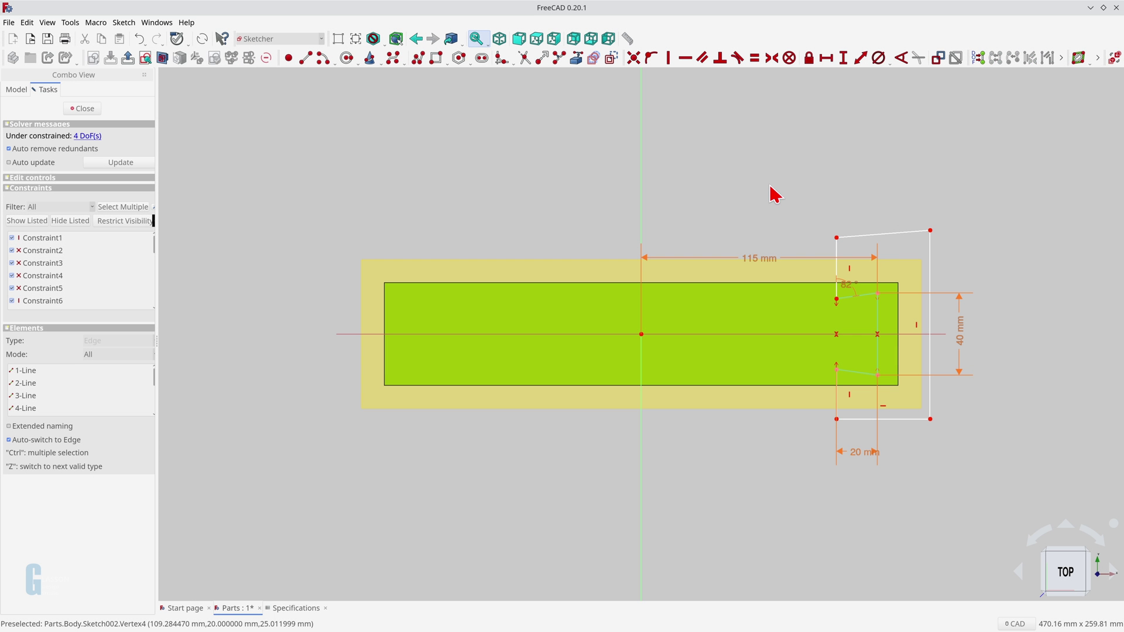
Pull the outline's upper outer corner slightly farther from the board and close the sketch.
left_click_drag(932, 232, 939, 234)
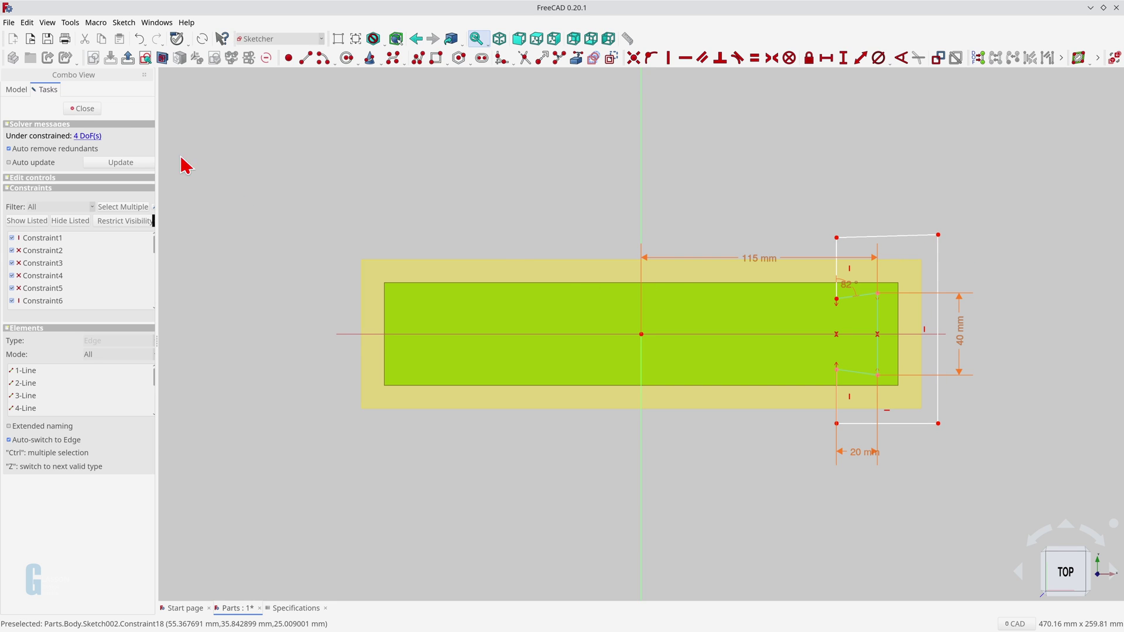
left_click(83, 109)
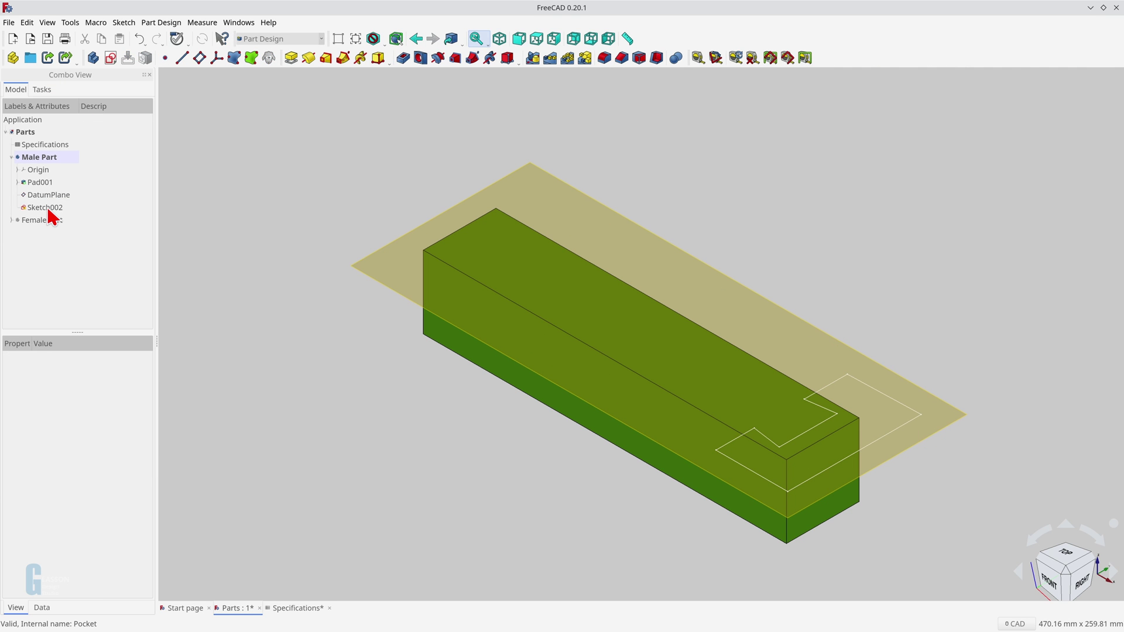
Pocket the dovetail outline sketch in Male Part with length <<Specifications>>.scBoardHeight-<<Specifications>>.scDovetailLipHeight.
left_click(48, 208)
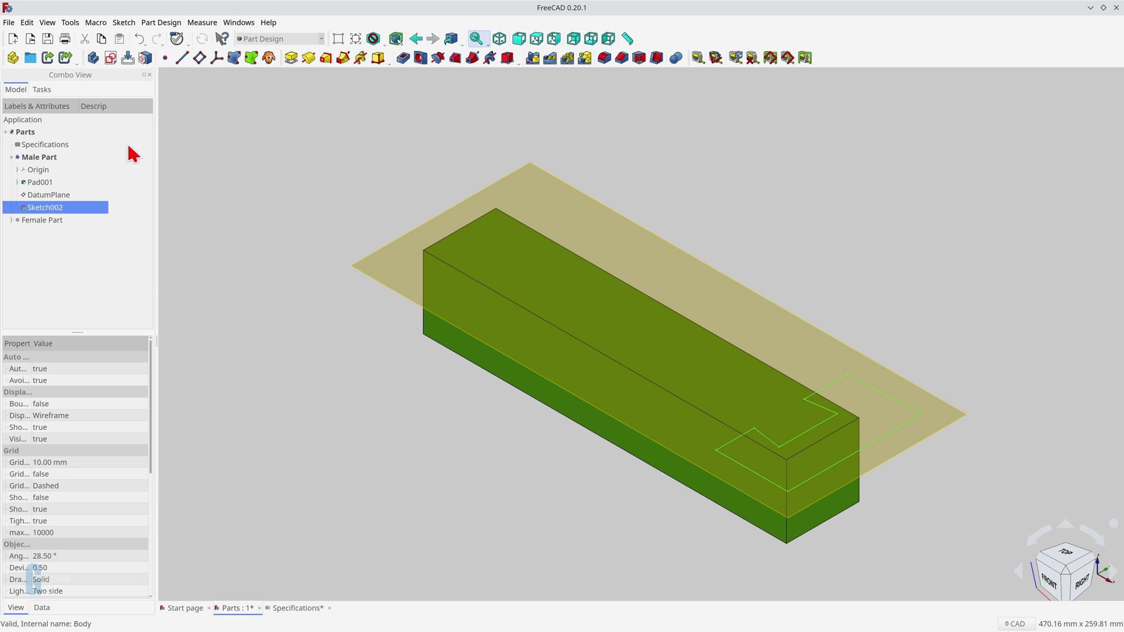
left_click(403, 57)
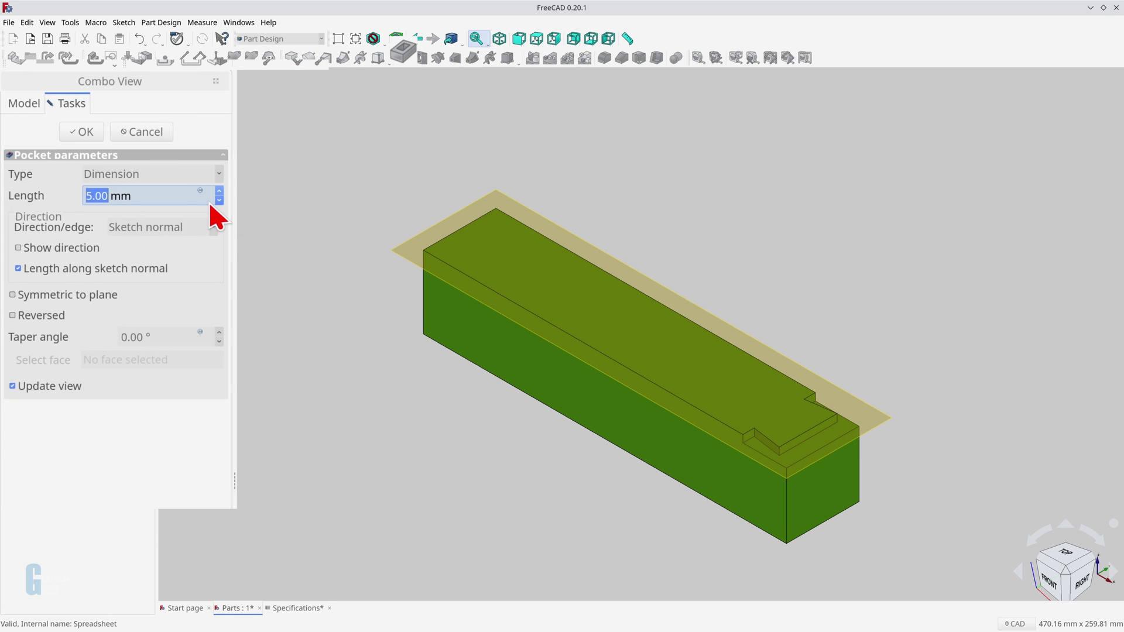
key("equal")
type("<<Specifications>>.")
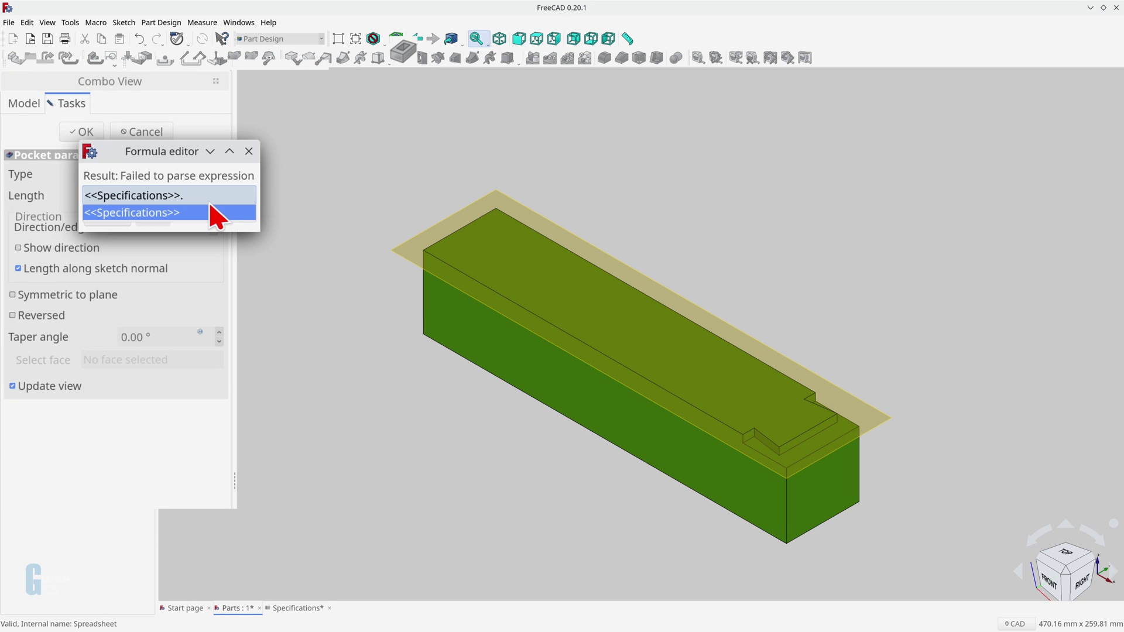
type("scBoardHeight-")
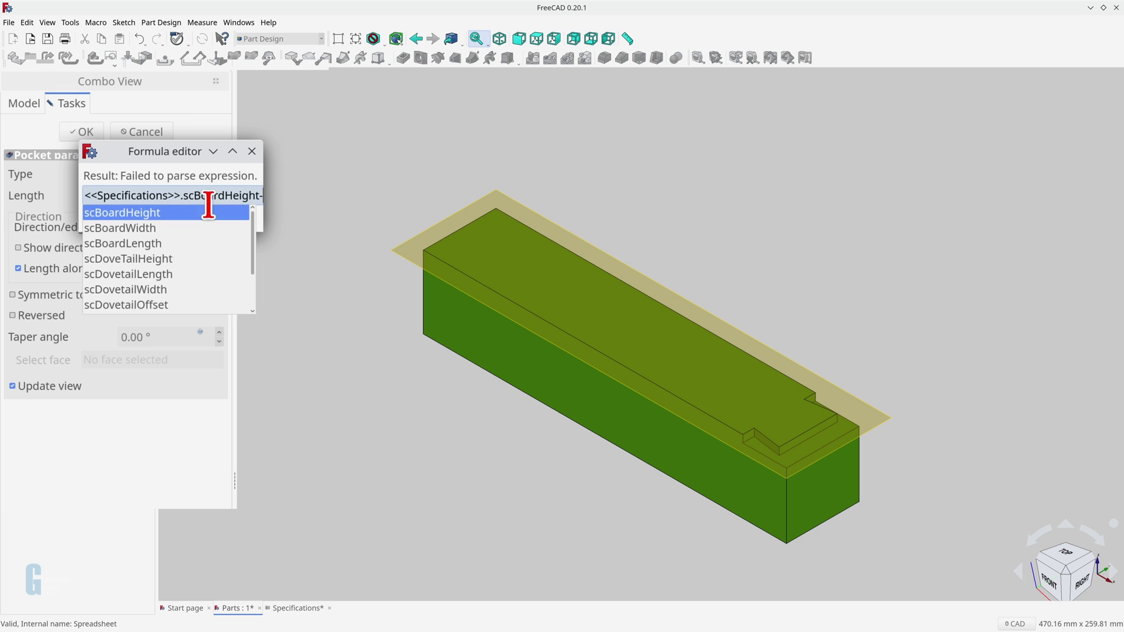
type("<<s")
left_click(217, 213)
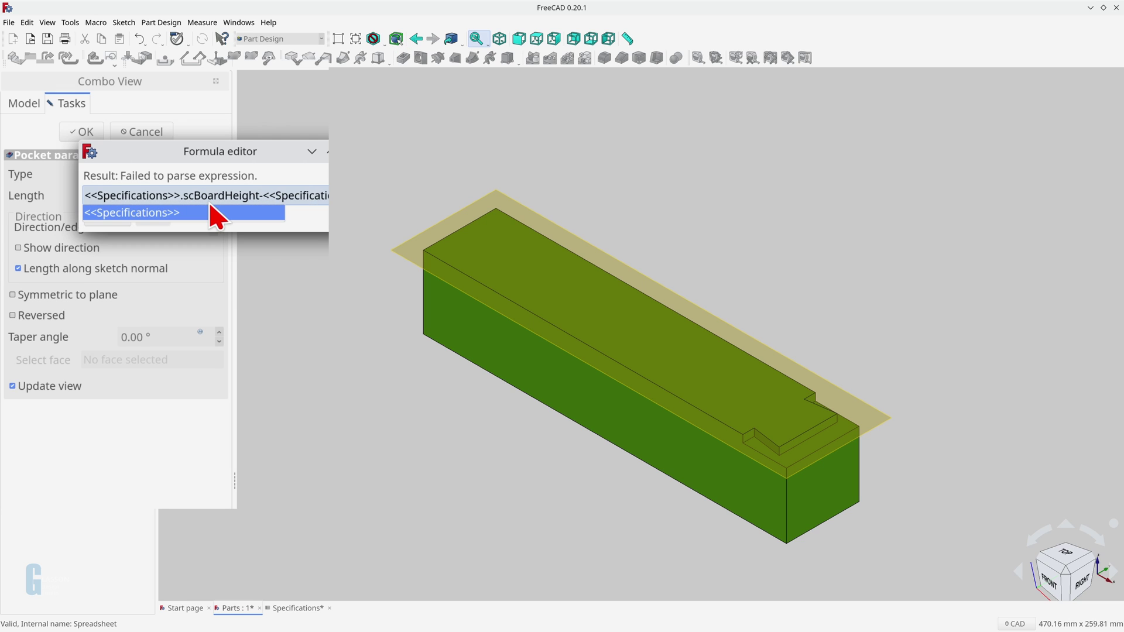
left_click(217, 213)
type("sc")
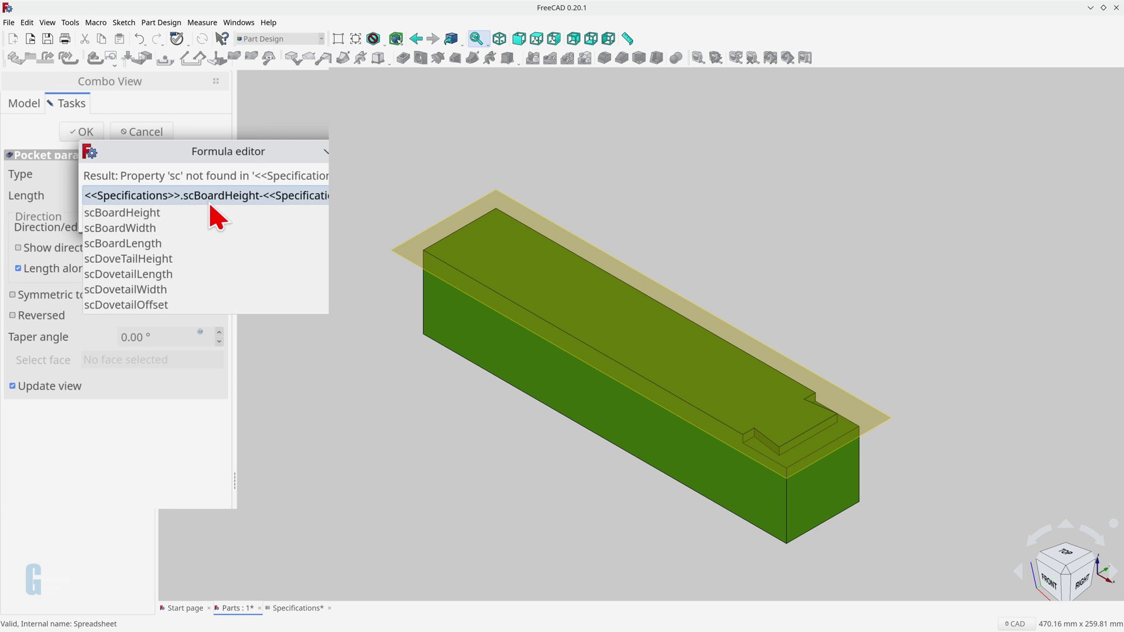
key("Down")
key("Down")
key("Down")
key("Down")
key("Down")
key("Down")
key("Down")
key("Down")
key("Down")
key("Down")
key("Return")
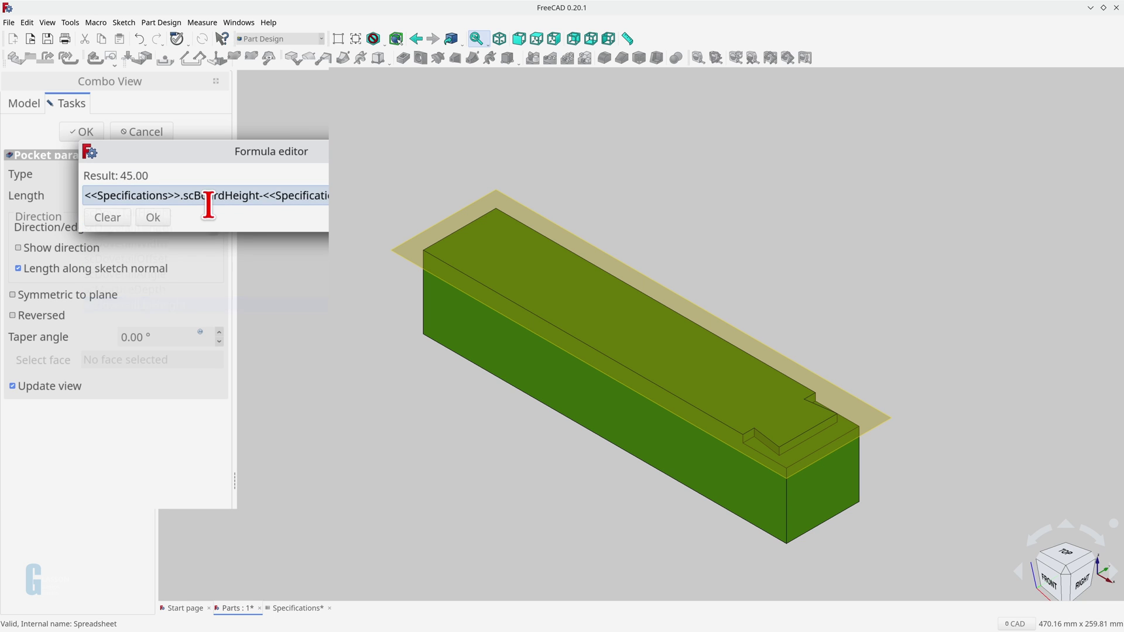
left_click(154, 218)
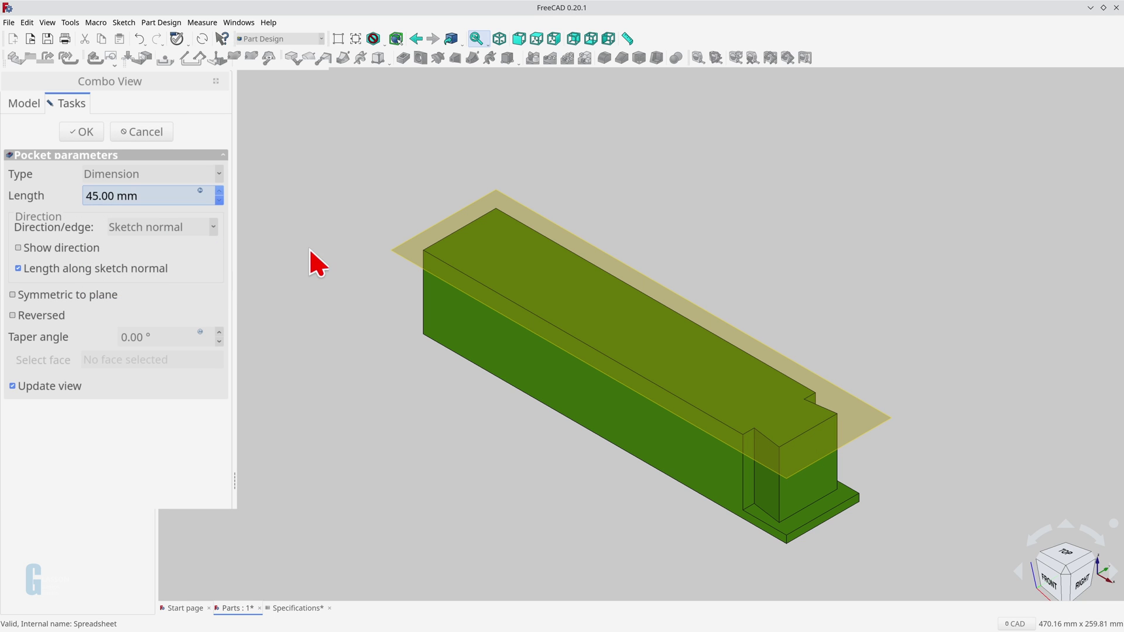
left_click(82, 132)
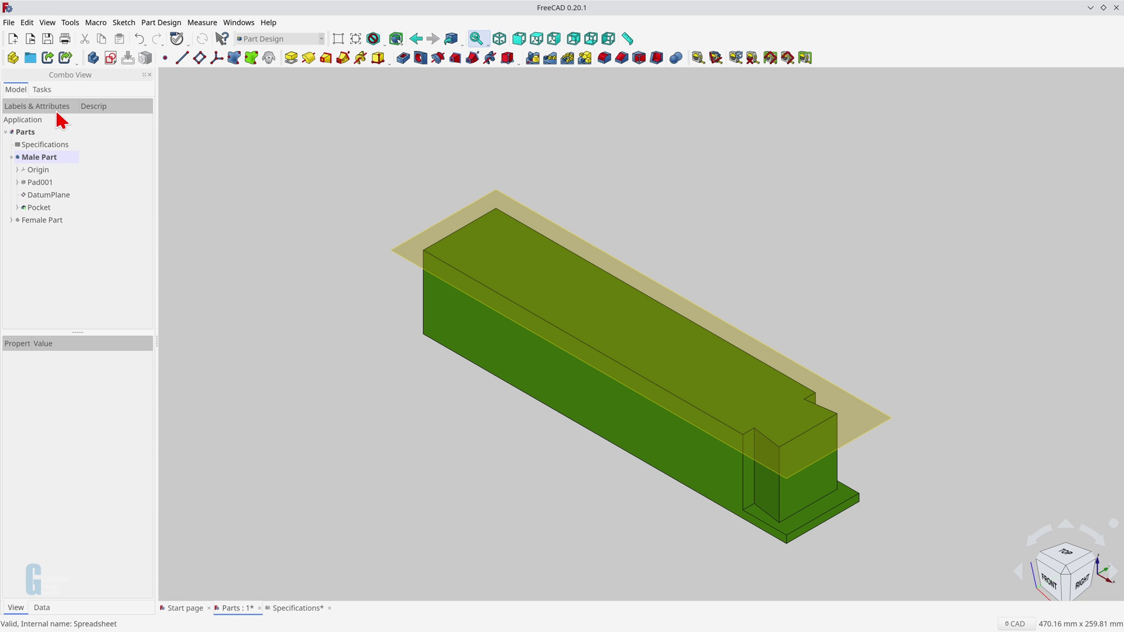
Create a sketch on the datum plane and draw a rectangle about 21 by 59 mm spanning the dovetail across the board's width.
left_click(732, 350)
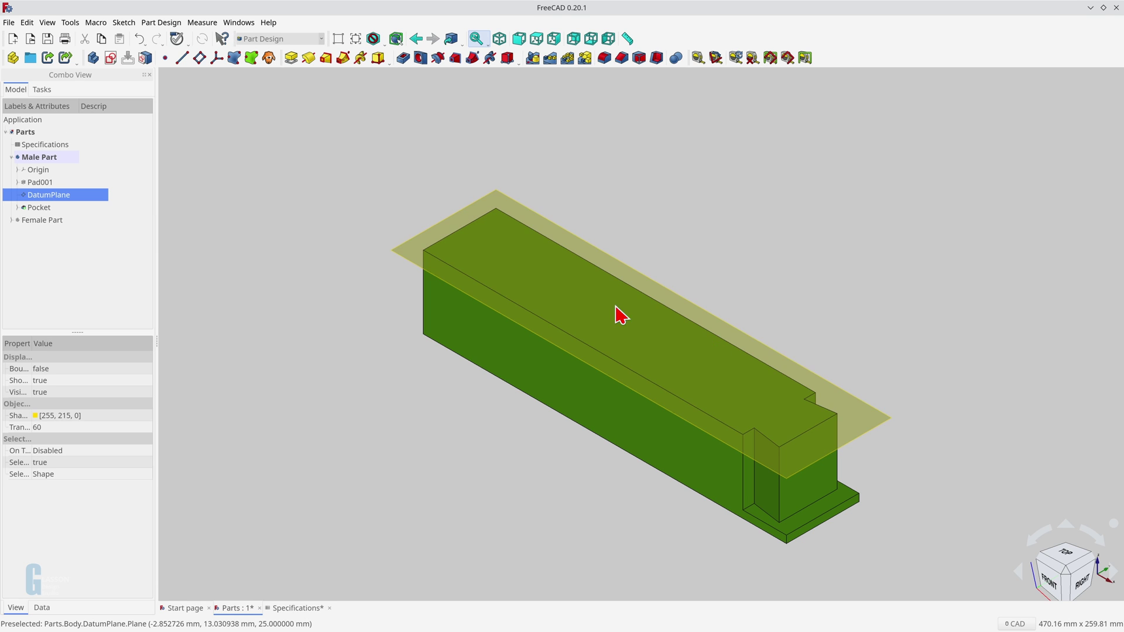
left_click(110, 57)
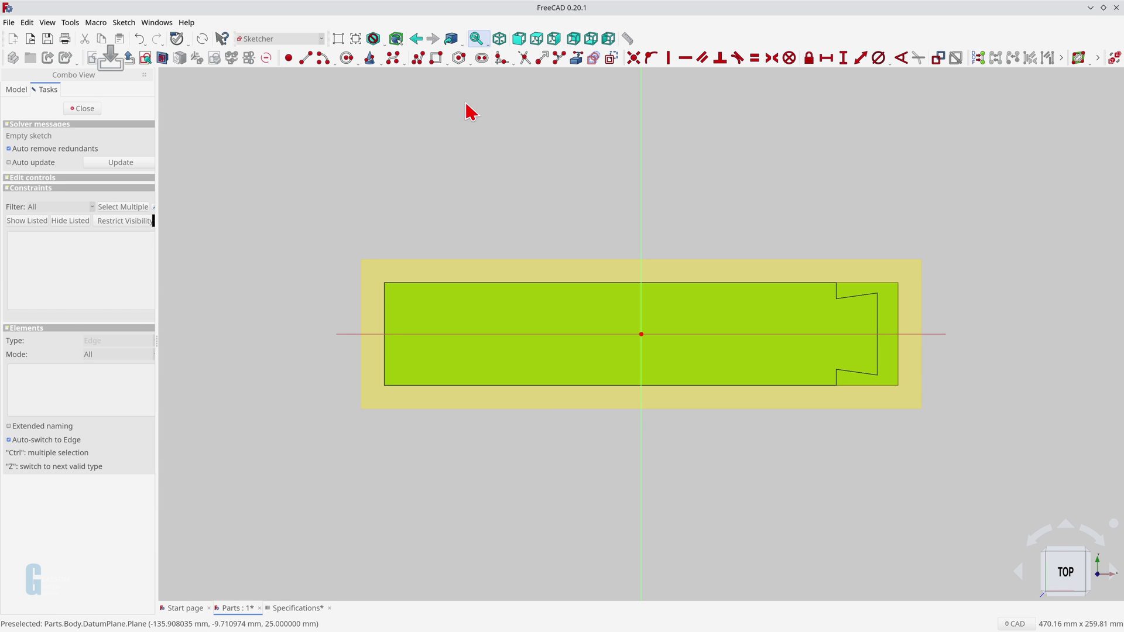
left_click(437, 58)
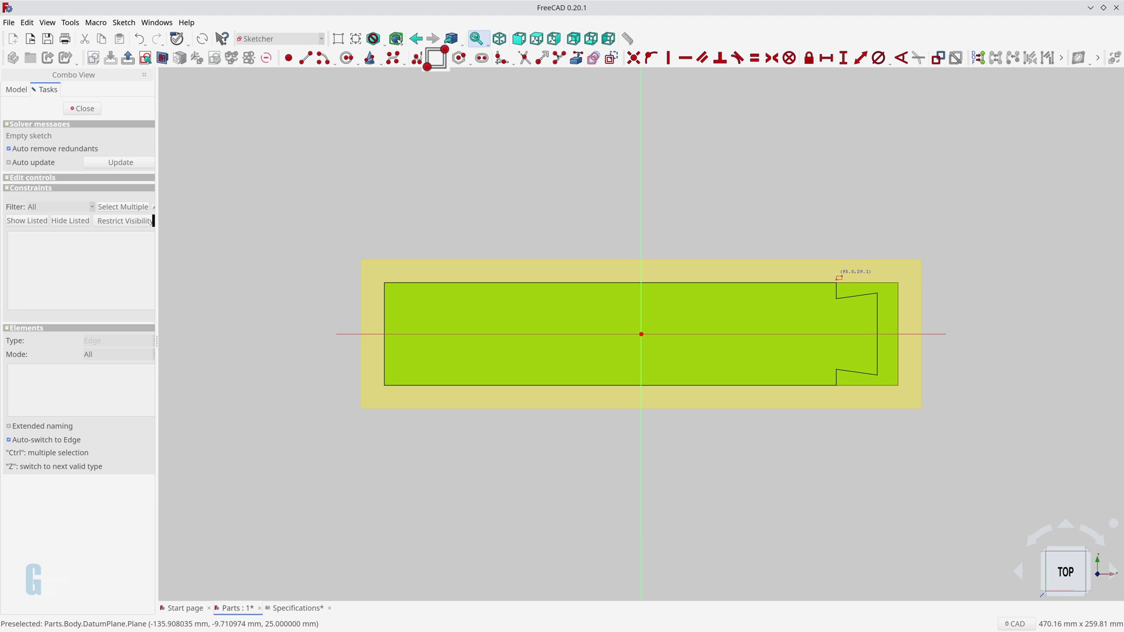
left_click(836, 273)
left_click(879, 394)
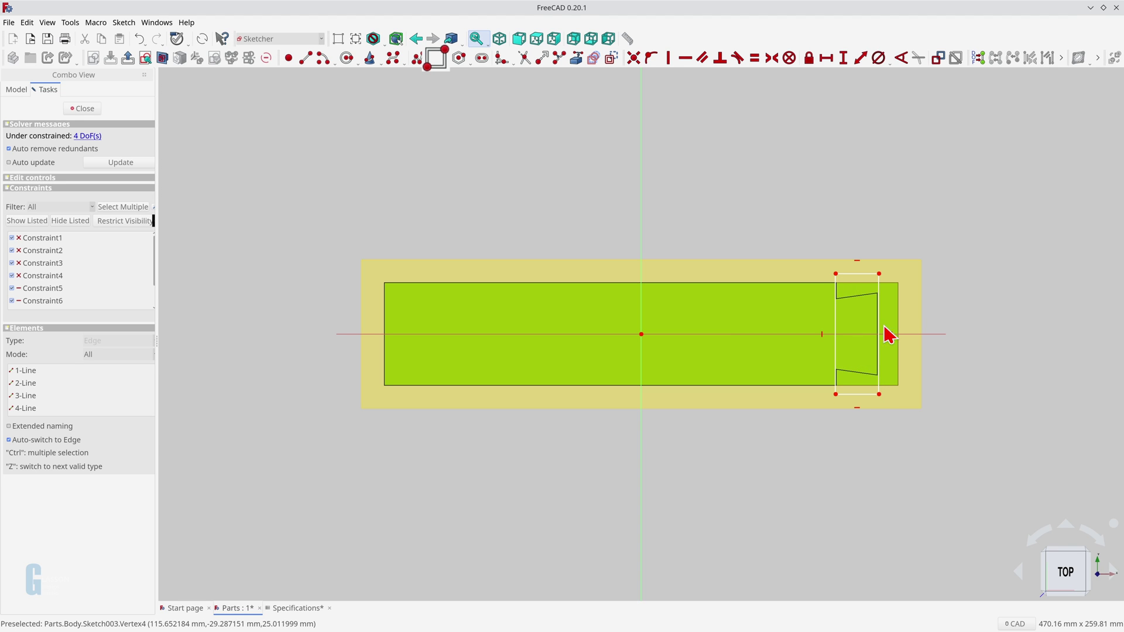
Constrain the rectangle's upper edge to a horizontal length of <<Specifications>>.scDovetailLength, with its label above the board.
right_click(848, 272)
left_click(848, 272)
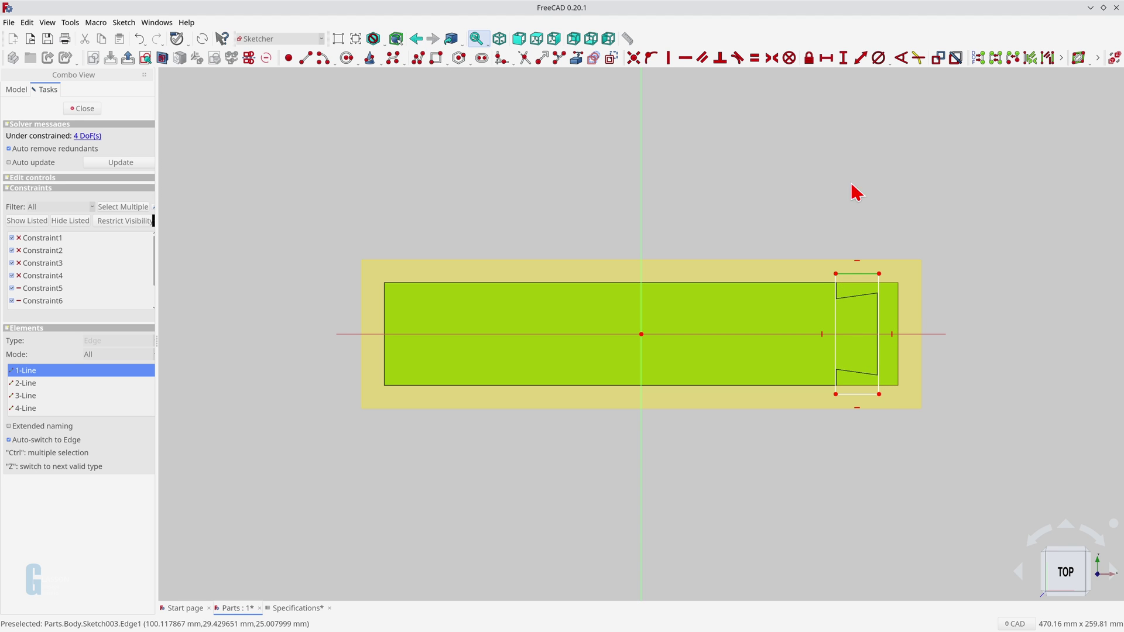
left_click(828, 67)
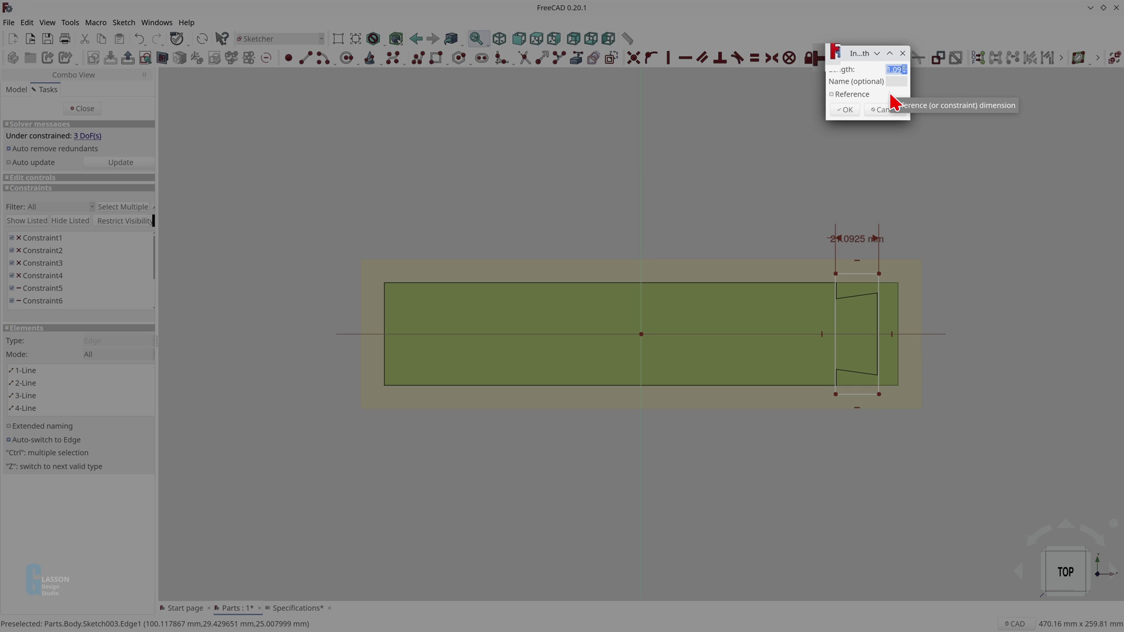
type("=<<Specifications>>.scD")
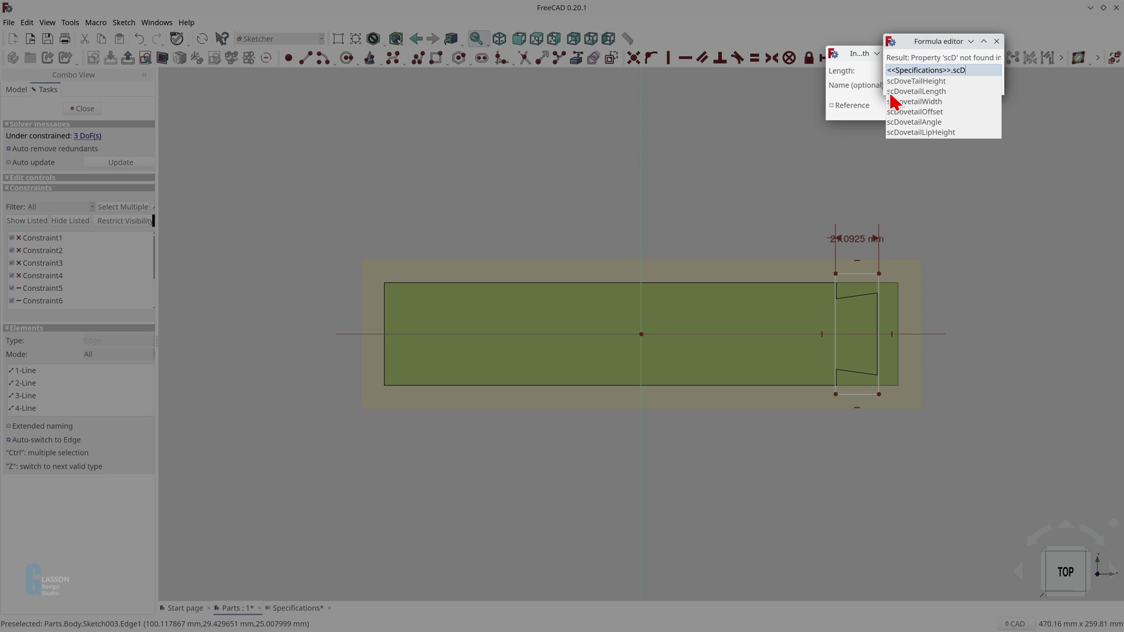
key("Down")
key("Down")
key("Return")
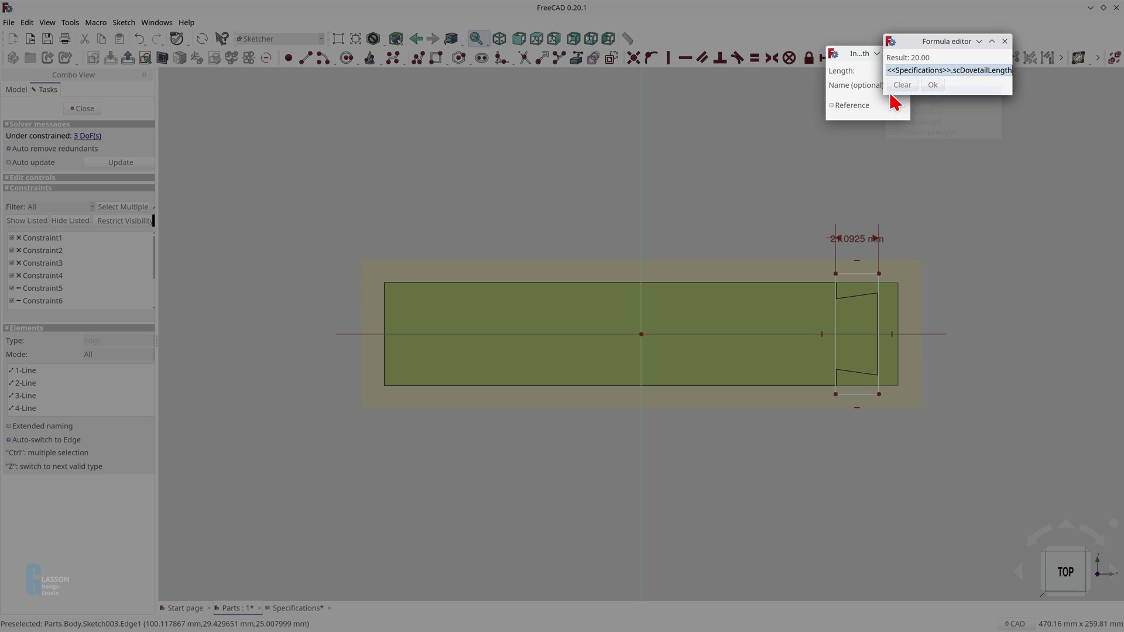
left_click(927, 89)
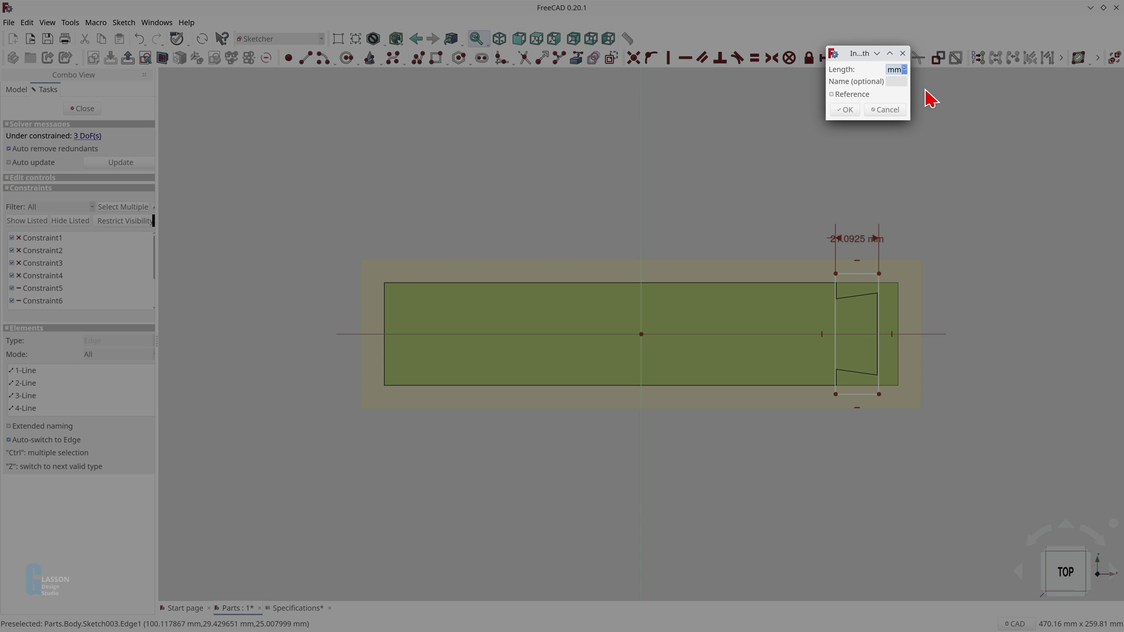
left_click(887, 112)
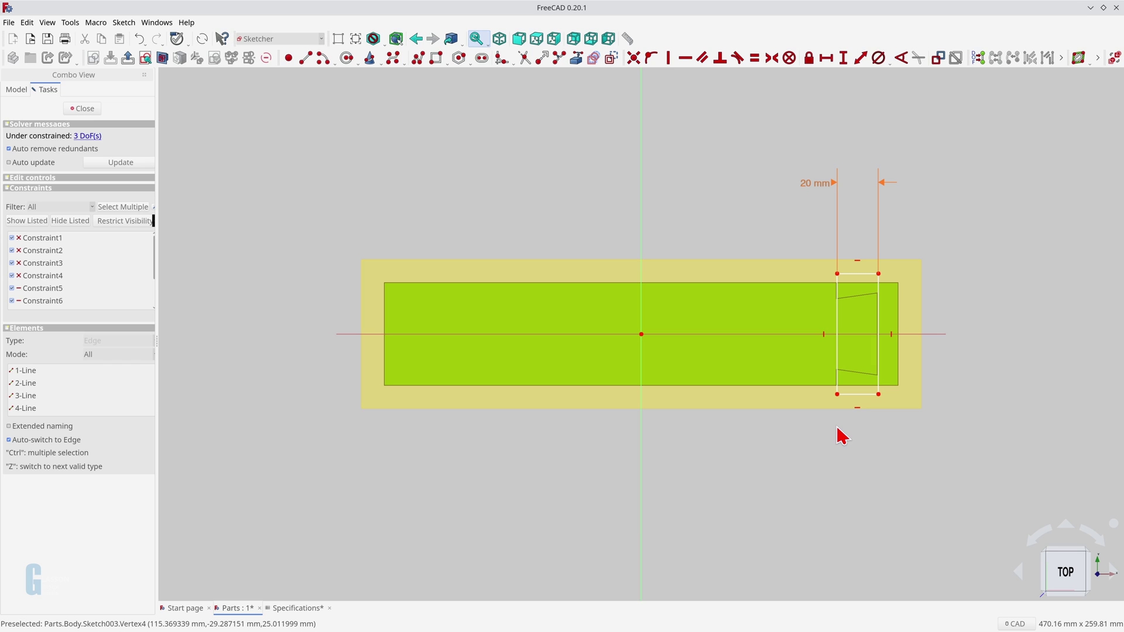
Constrain the horizontal distance from the origin to the rectangle's lower outer corner to <<Specifications>>.scBoardLength/2-<<Specifications>>.scDovetailOffset, with its label below the board, and close the sketch.
left_click(642, 334)
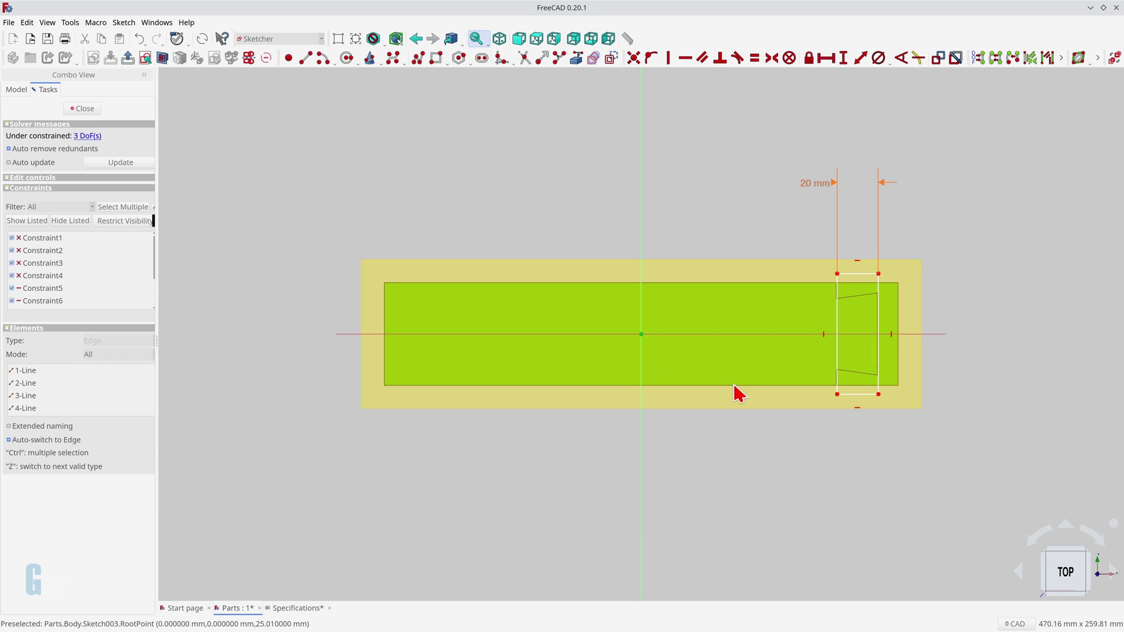
left_click(879, 396)
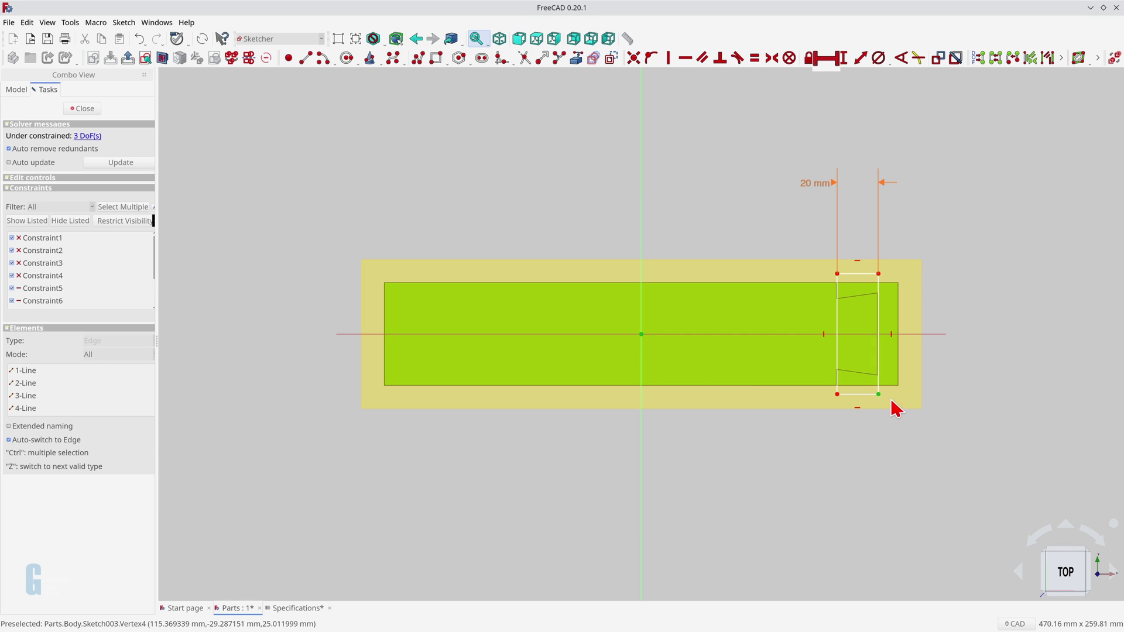
left_click(824, 58)
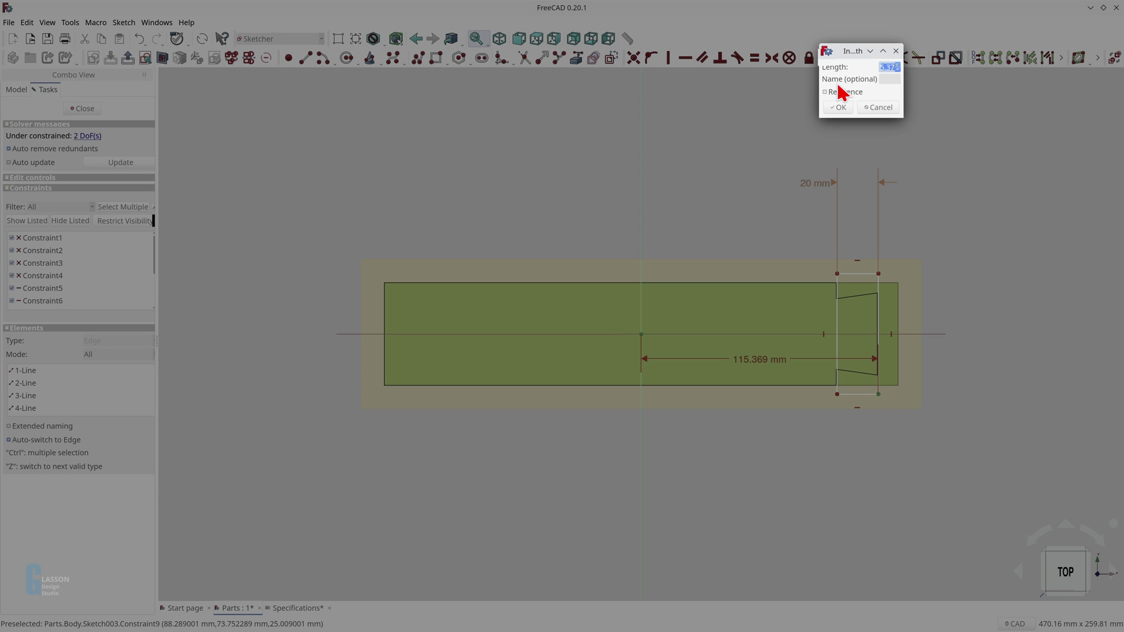
key("equal")
type("<<Specifications>>.sc")
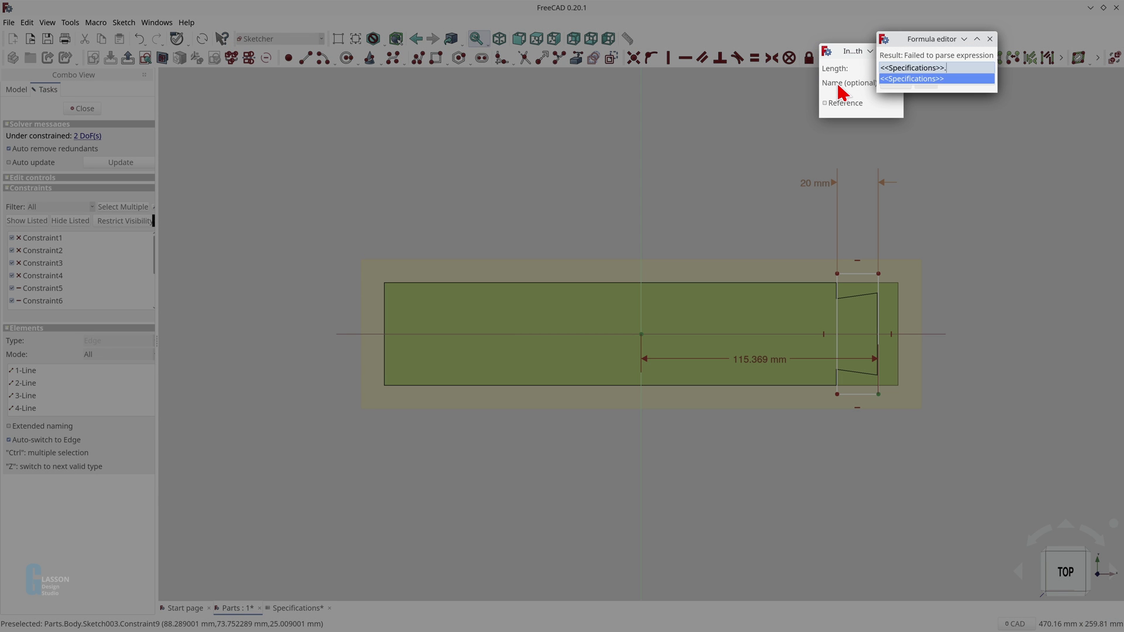
key("Down")
key("Down")
key("Down")
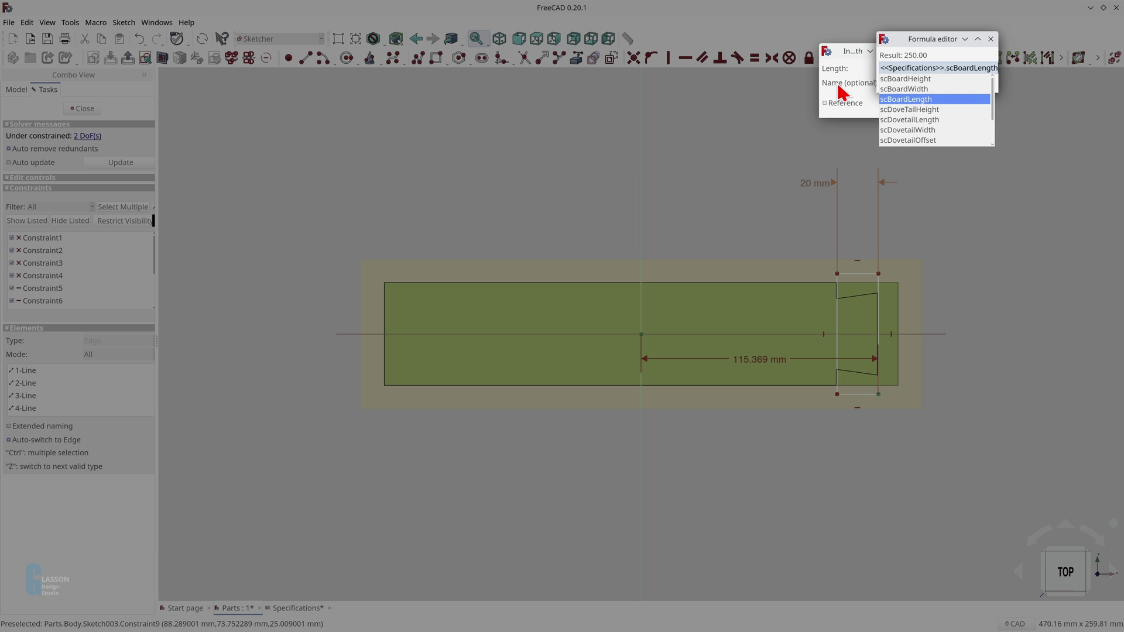
key("Return")
type("/2-<<Specifications>>.")
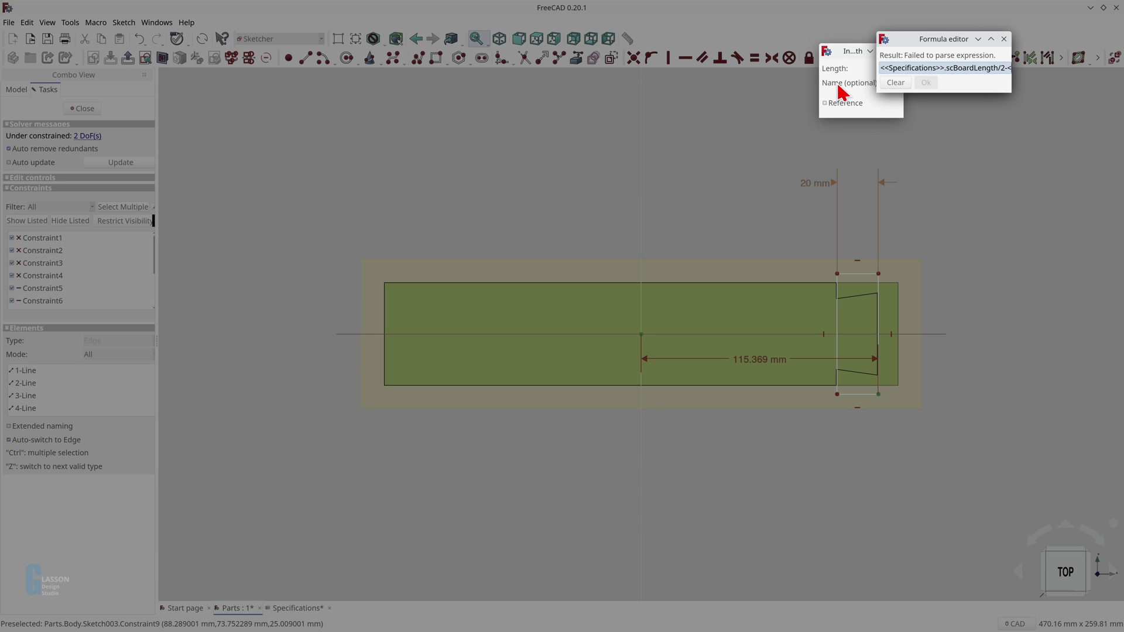
key("Down")
key("Down")
key("Down")
key("Down")
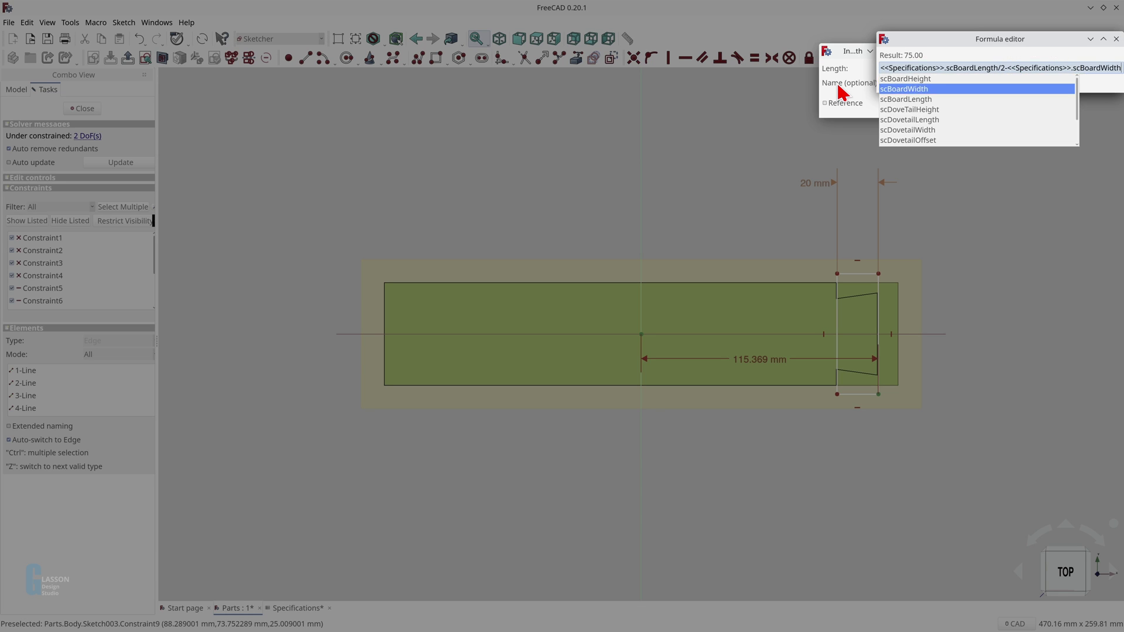
key("Return")
left_click(839, 107)
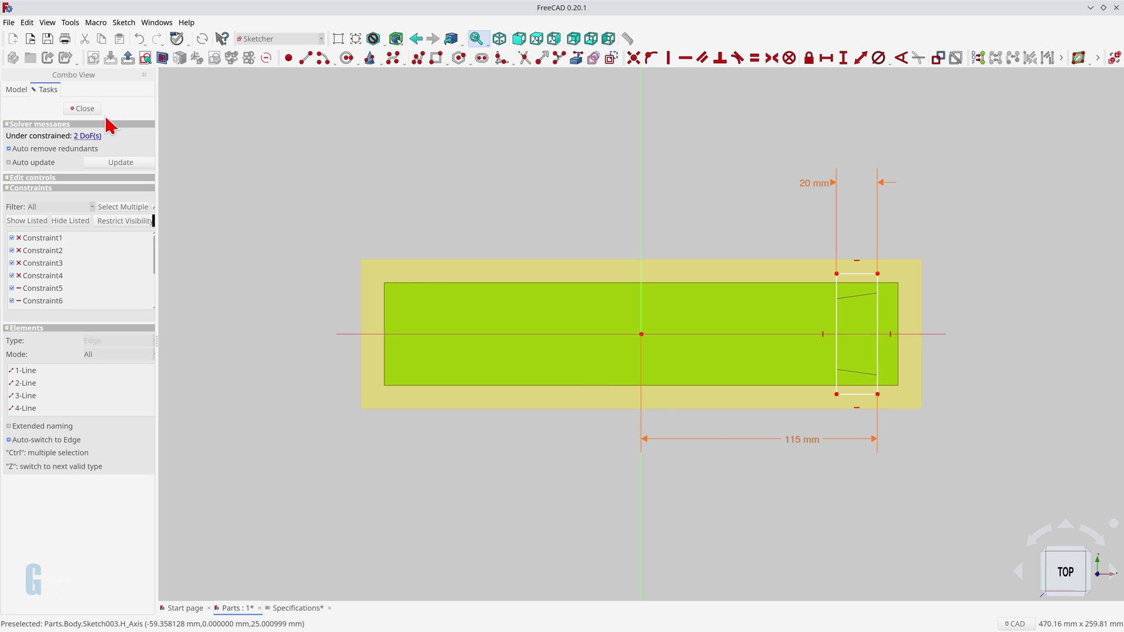
left_click(88, 109)
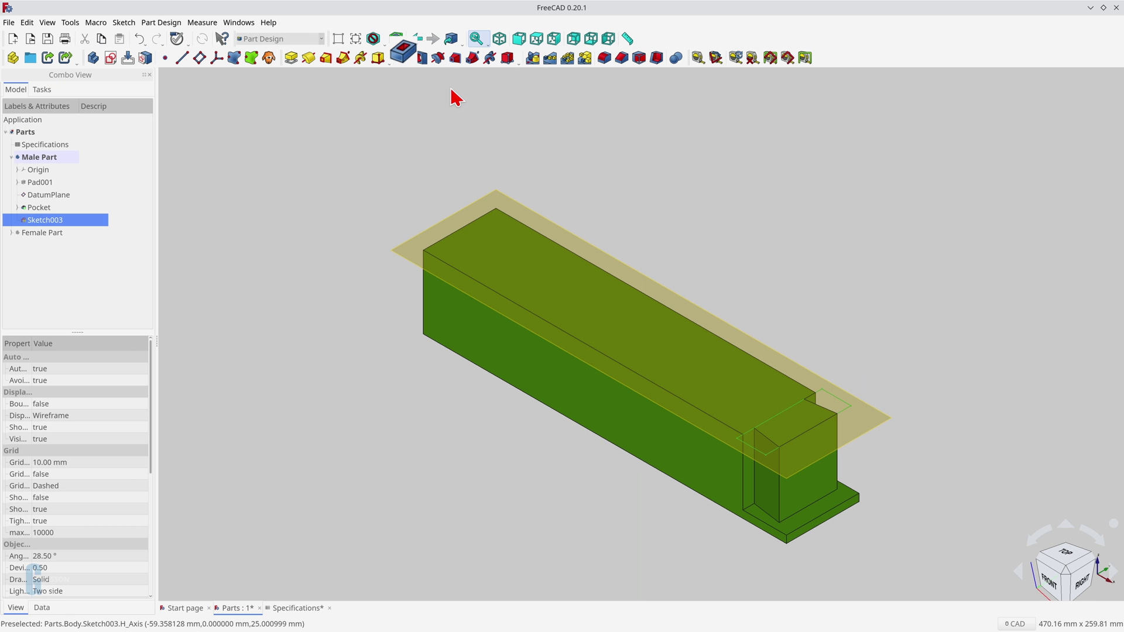
Pocket the rectangle sketch in Male Part with length <<Specifications>>.scBoardHeight-<<Specifications>>.scDovetailLipHeight-<<Specifications>>.scDovetailLength, and save the document.
left_click(404, 57)
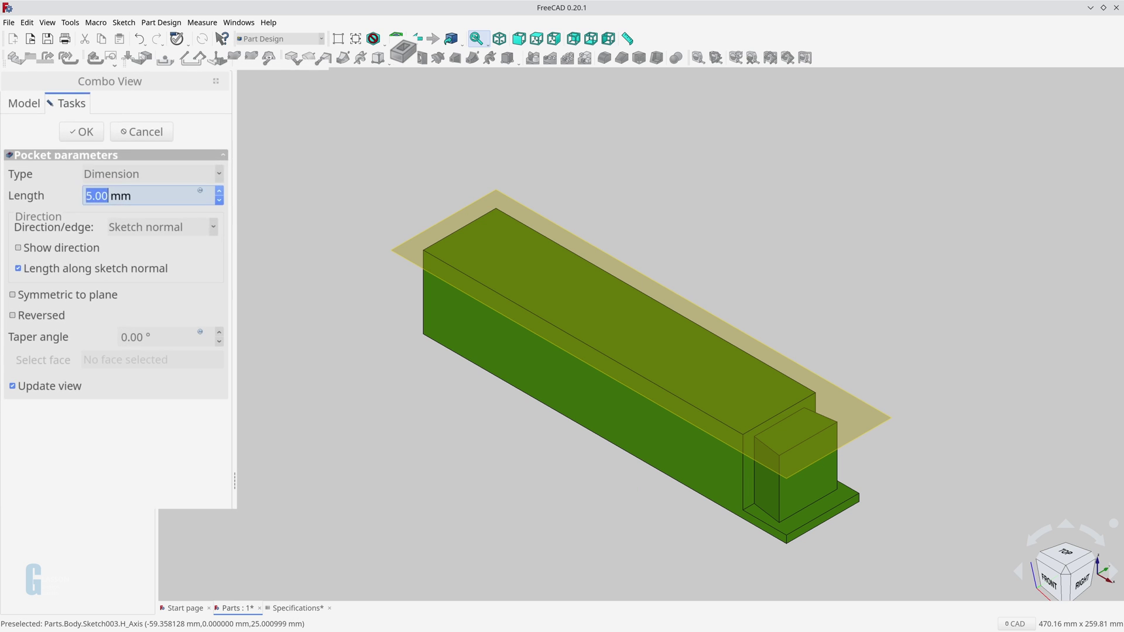
key("equal")
type("<<sp")
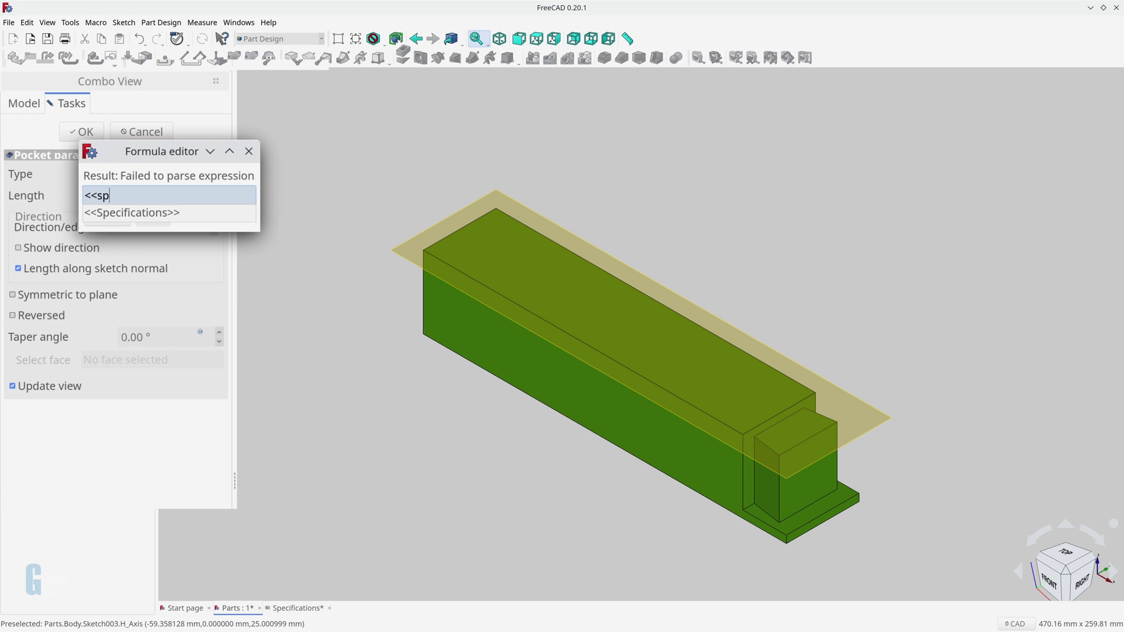
key("Down")
type(".scBo")
key("Down")
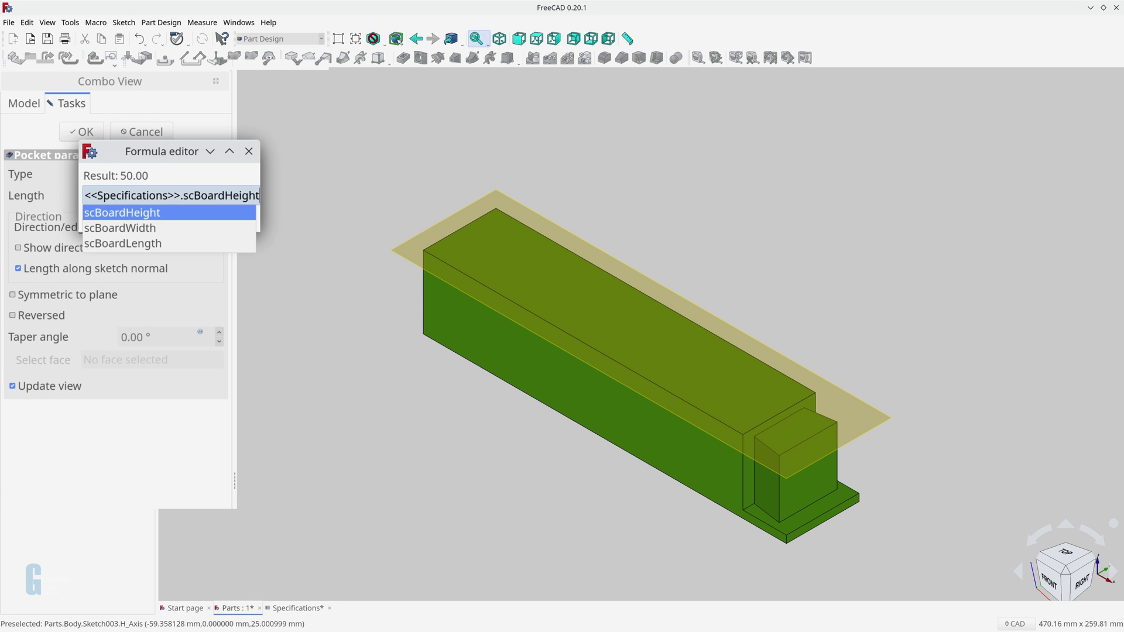
type("-<<sp")
key("Down")
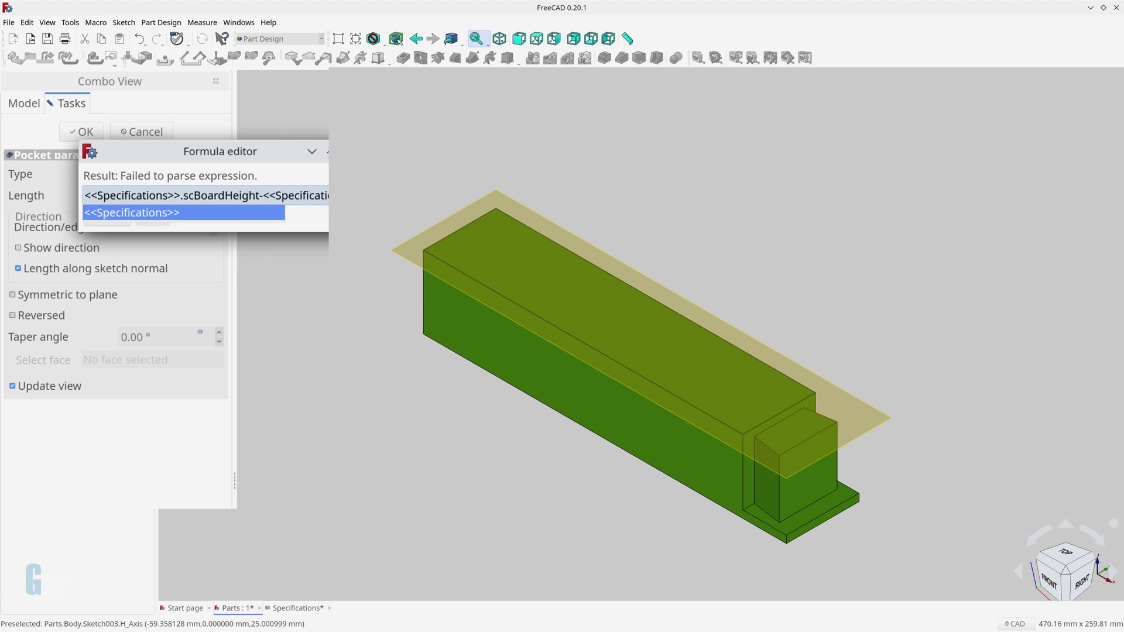
type(".sc")
key("Down")
key("Down")
key("Down")
key("Down")
key("Down")
key("Down")
key("Down")
key("Down")
key("Down")
key("Down")
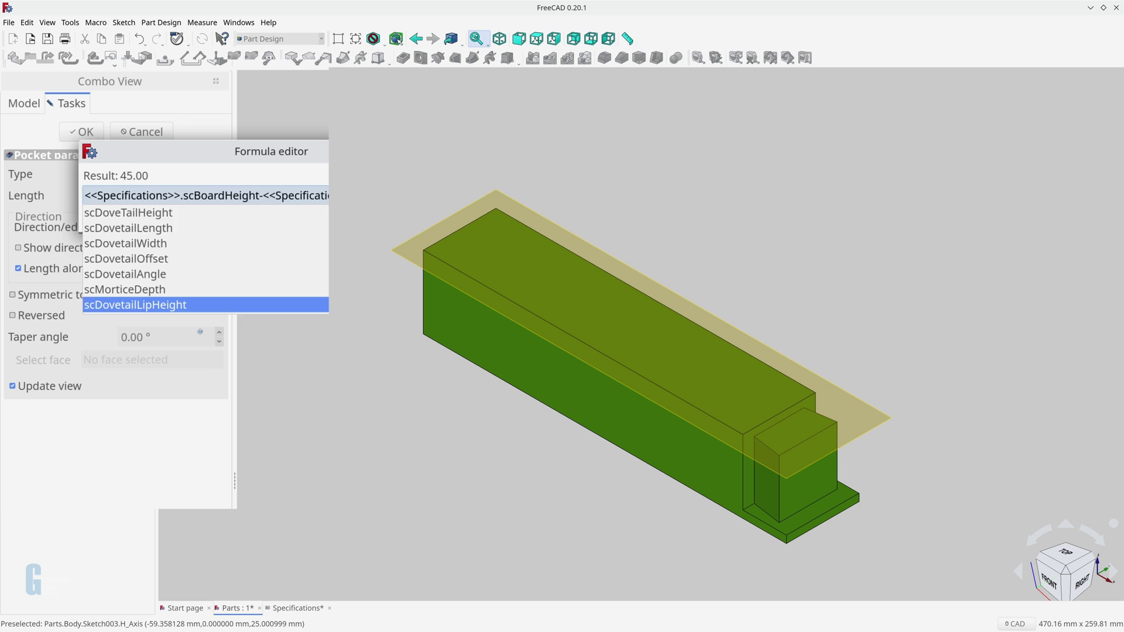
key("Escape")
key("BackSpace")
key("BackSpace")
key("BackSpace")
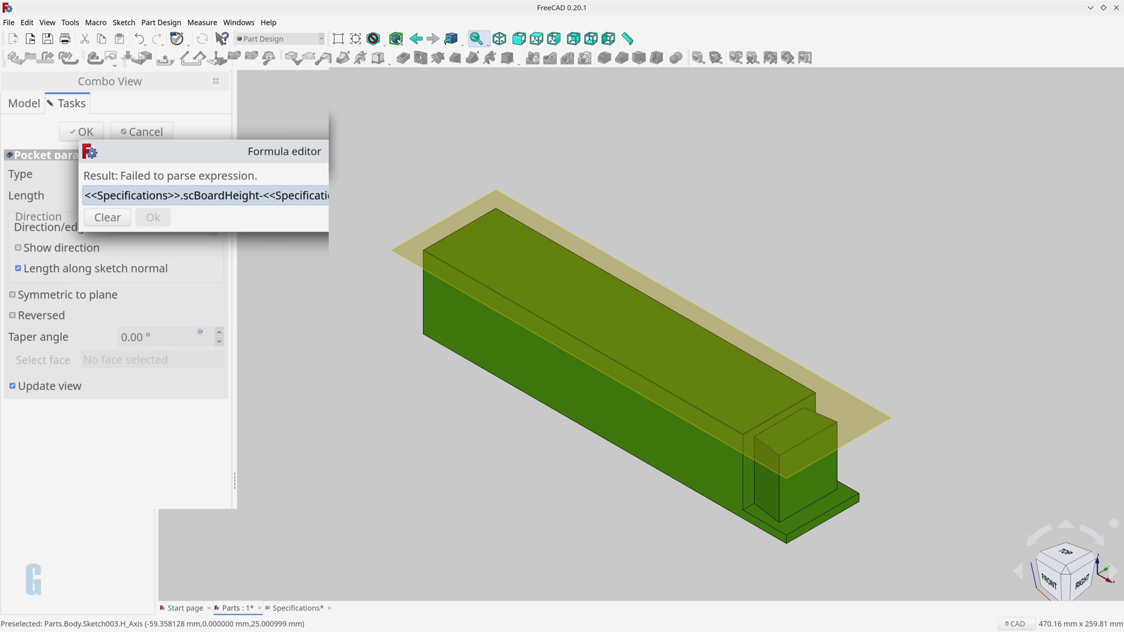
type(".sc")
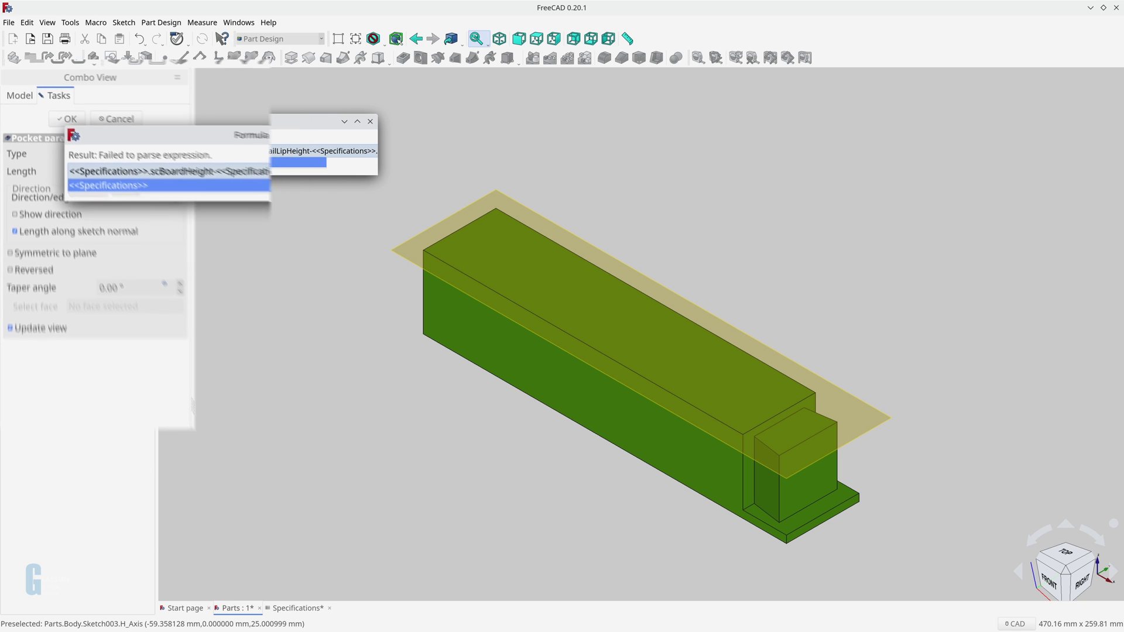
key("Down")
key("Down")
key("Down")
key("Down")
key("Down")
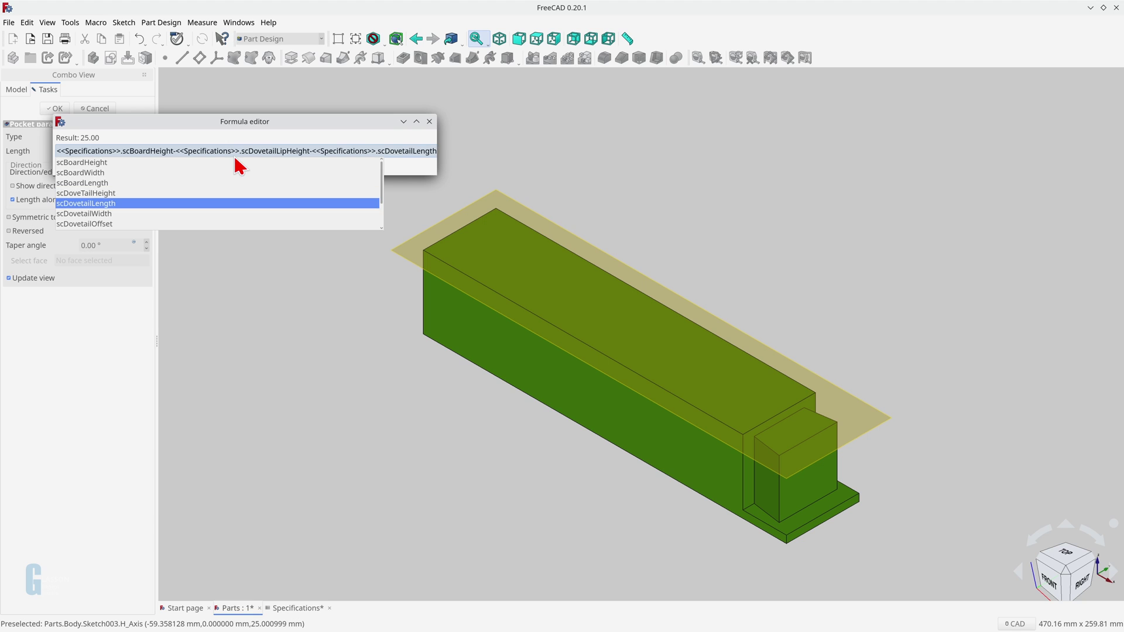
key("Return")
key("Return")
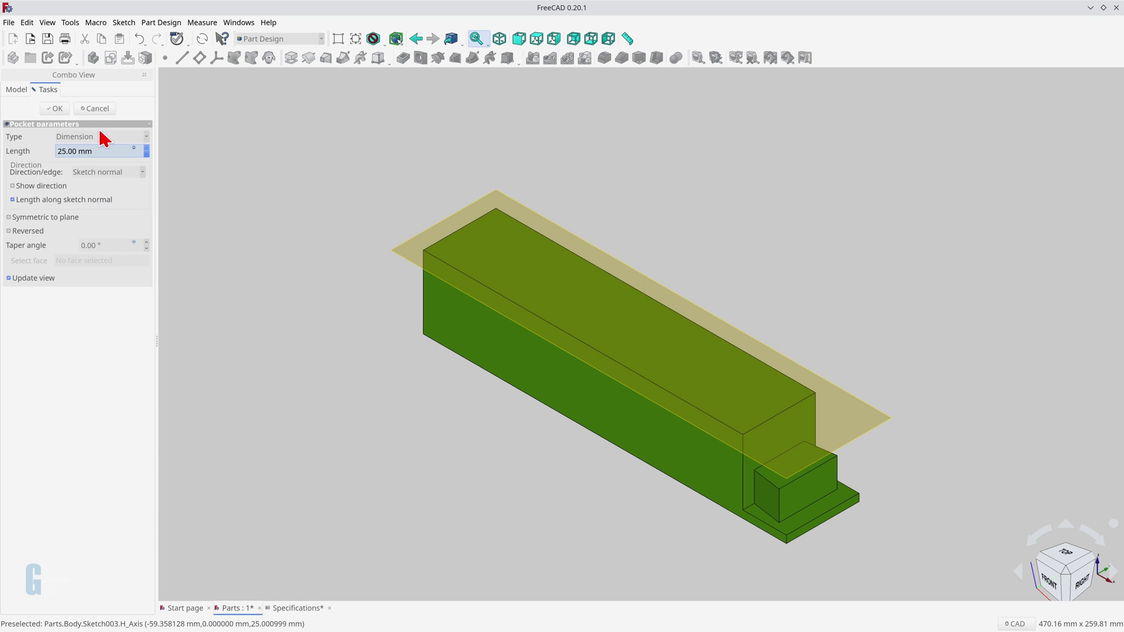
left_click(55, 108)
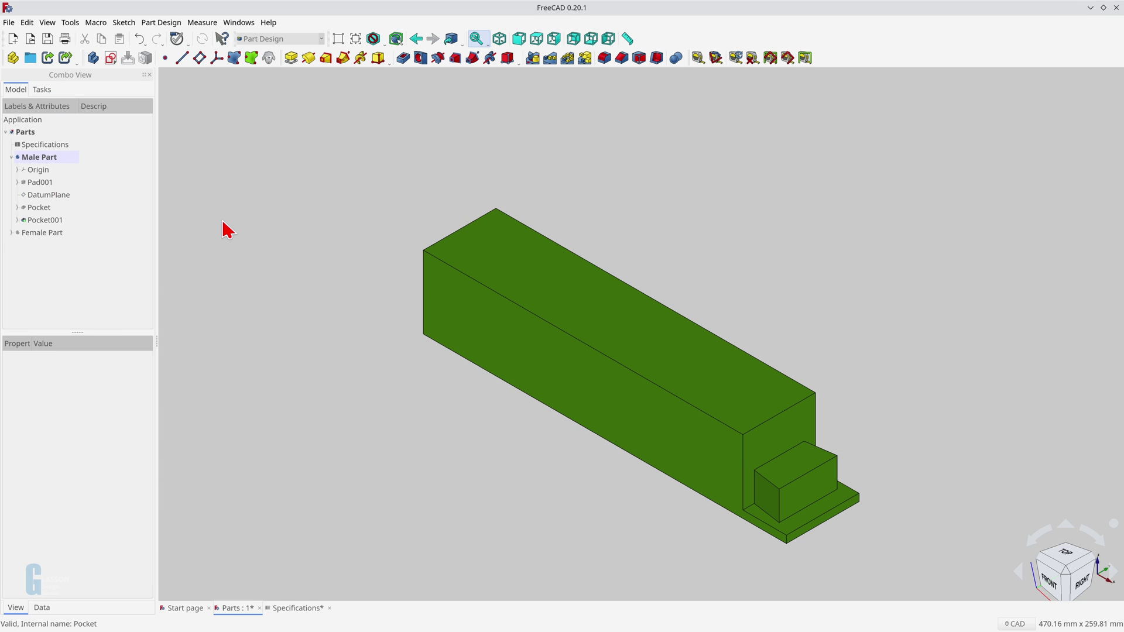
key("ctrl+s")
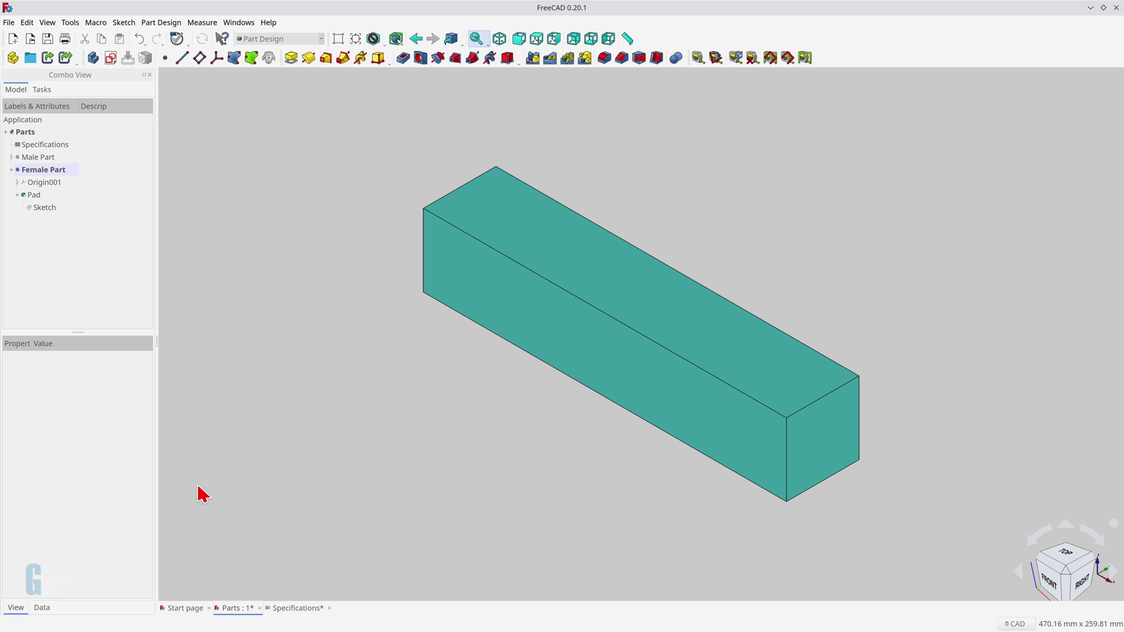
Create a datum plane on Female Part's XY plane with z-offset <<Specifications>>.scBoardHeight/2, and hide the body's origin again.
left_click(66, 183)
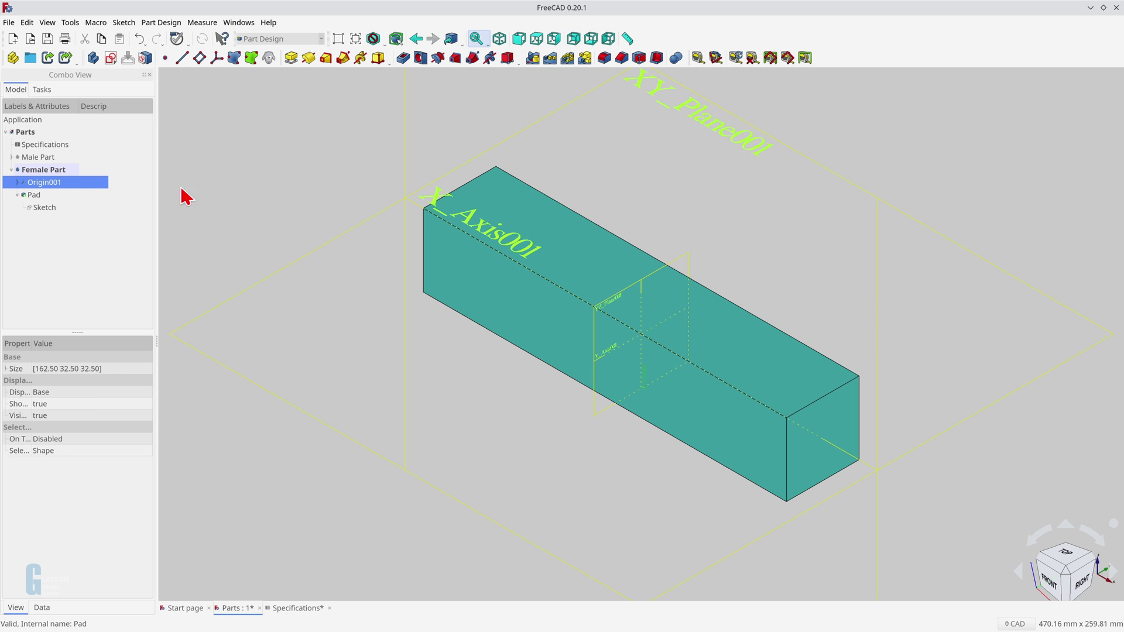
left_click(314, 253)
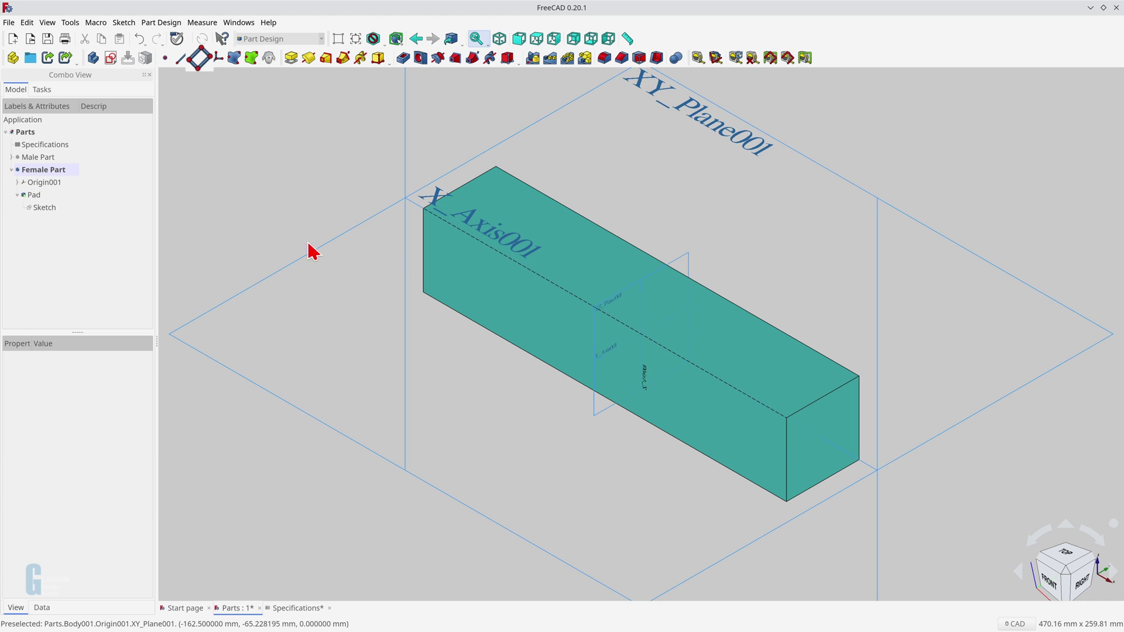
left_click(200, 68)
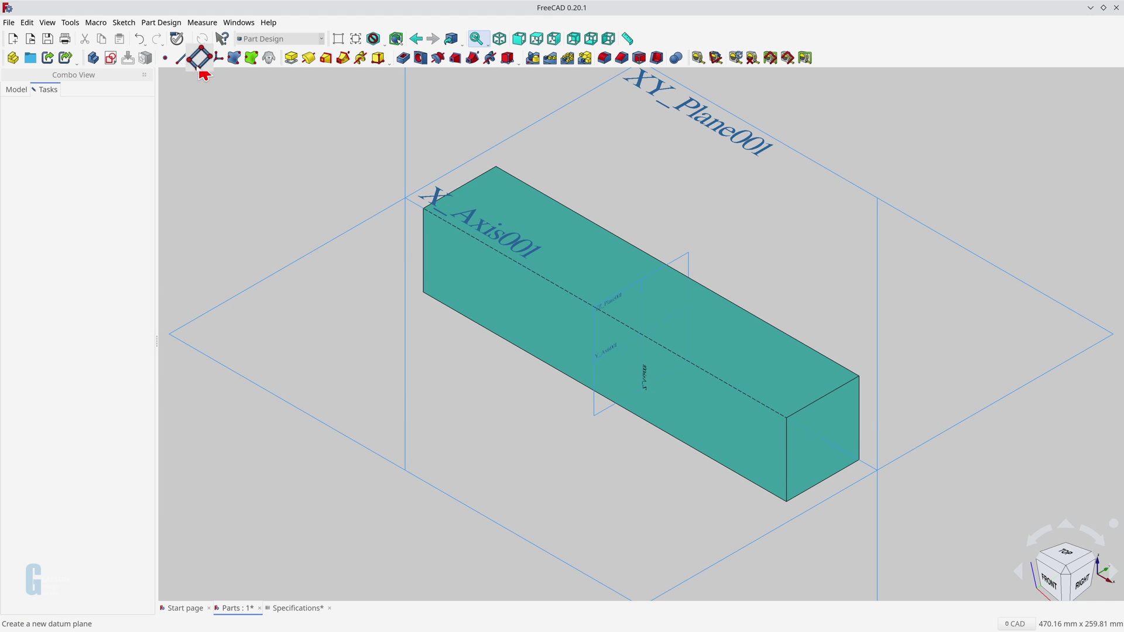
left_click(285, 271)
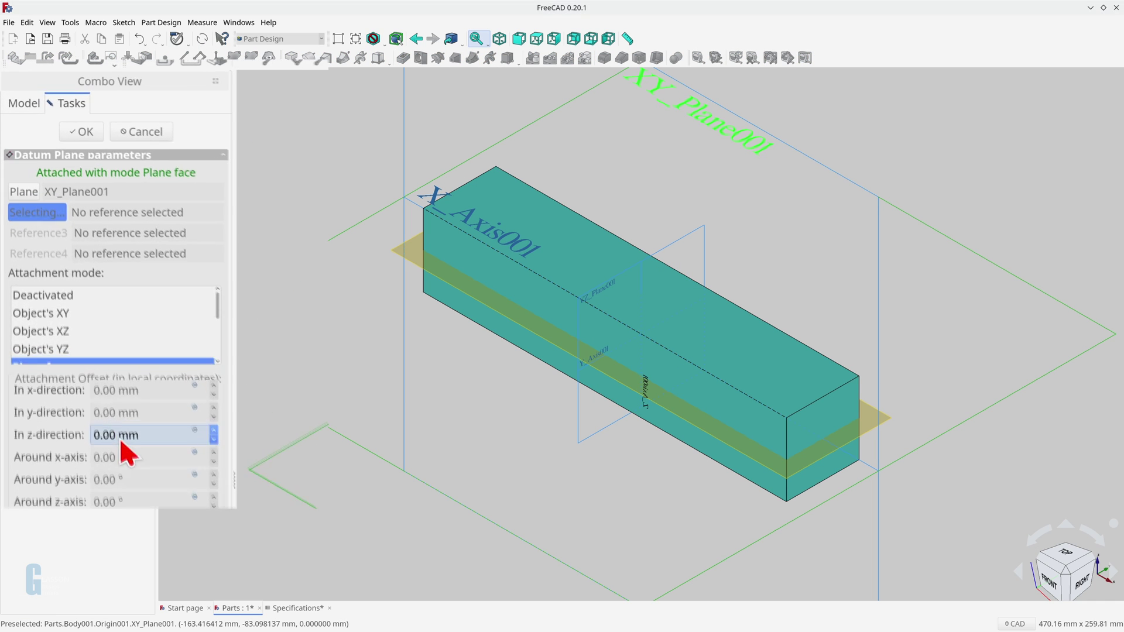
key("equal")
type("<<Specifications>>.")
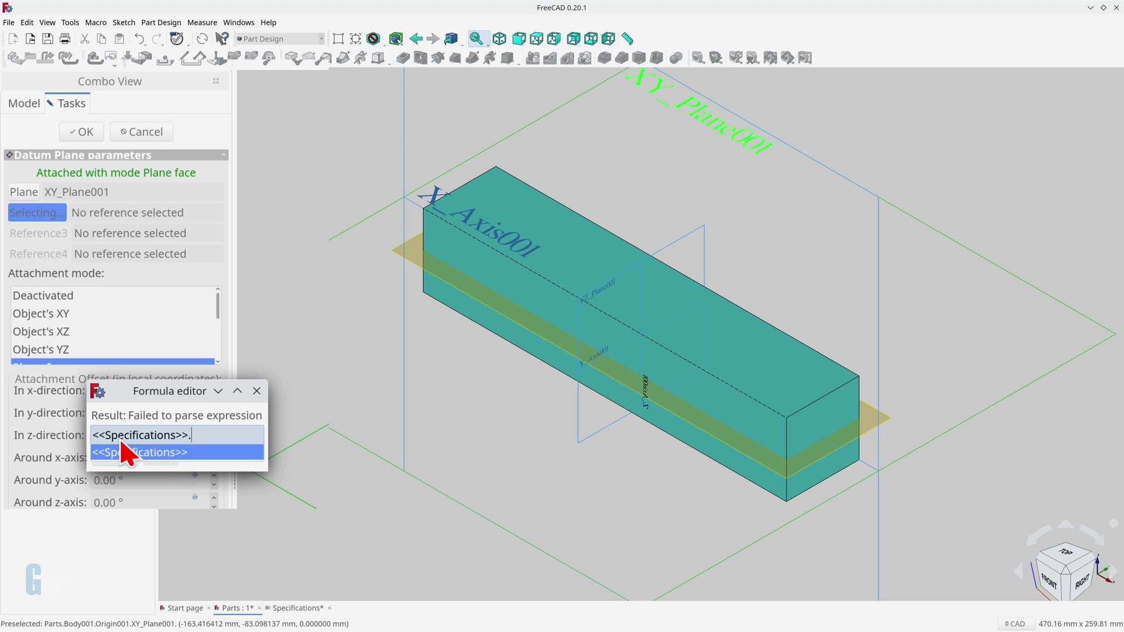
left_click(130, 451)
type("scBoardHeight")
left_click(123, 453)
type("/2")
key("Return")
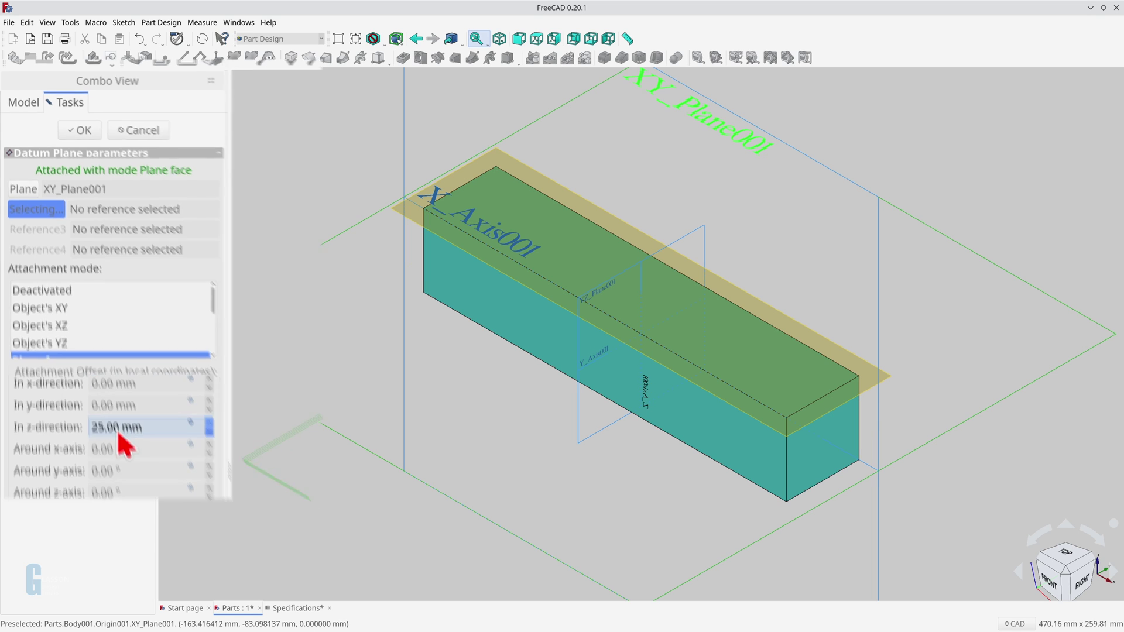
left_click(54, 108)
left_click(56, 183)
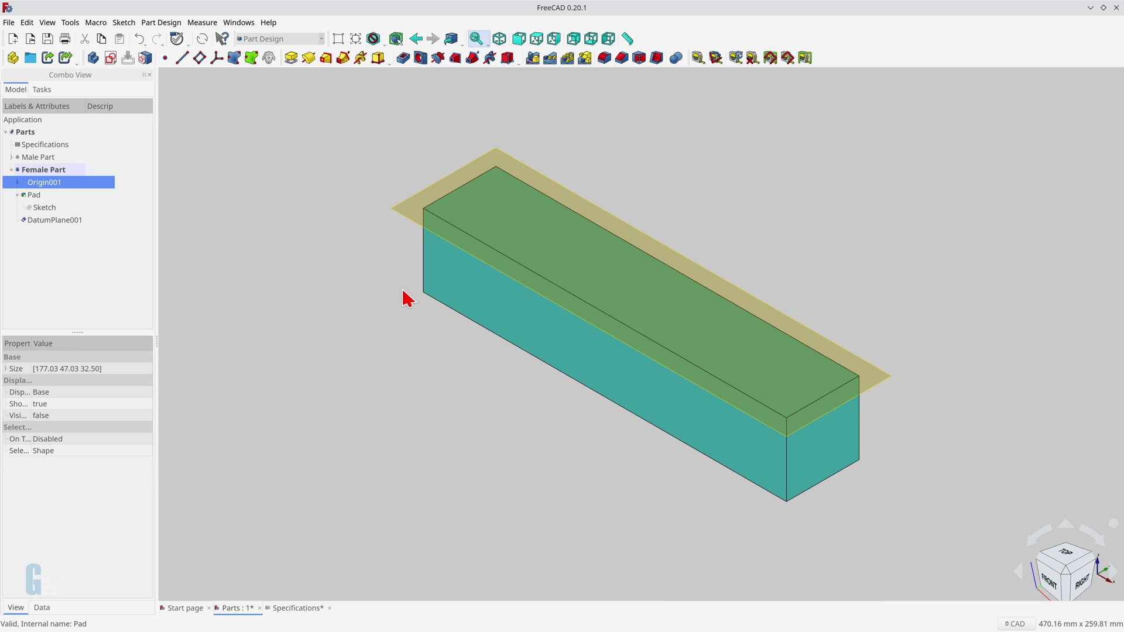
Sketch a rectangle about 70 by 15 mm on the datum plane across the board's lower long edge, with its upper corners symmetric about the vertical axis.
left_click(413, 212)
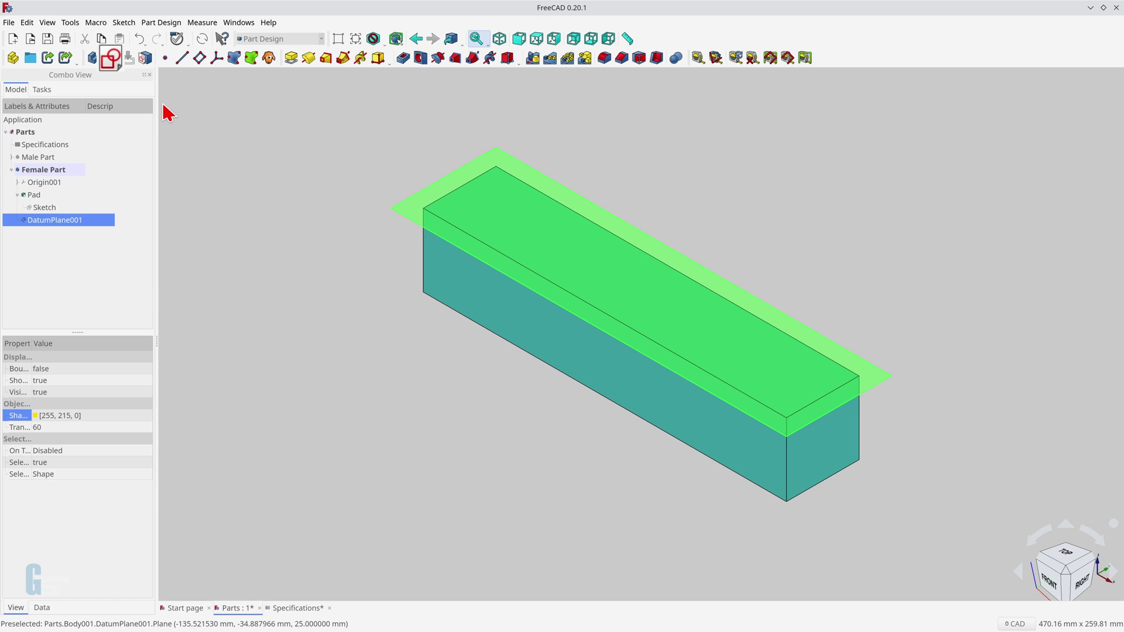
left_click(113, 58)
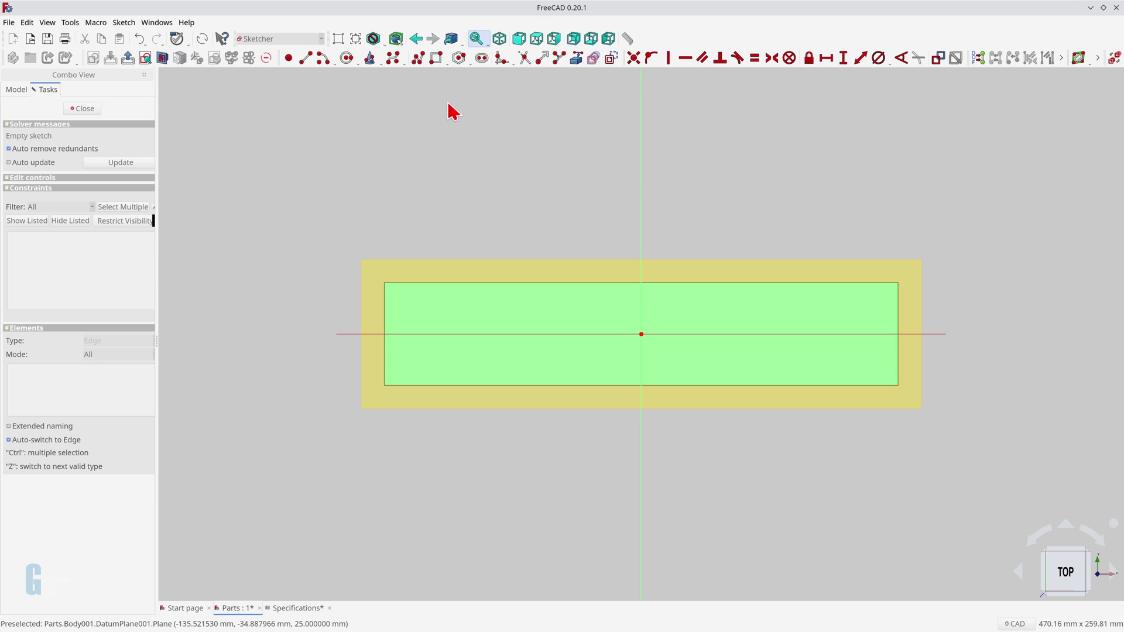
left_click(436, 58)
left_click(582, 406)
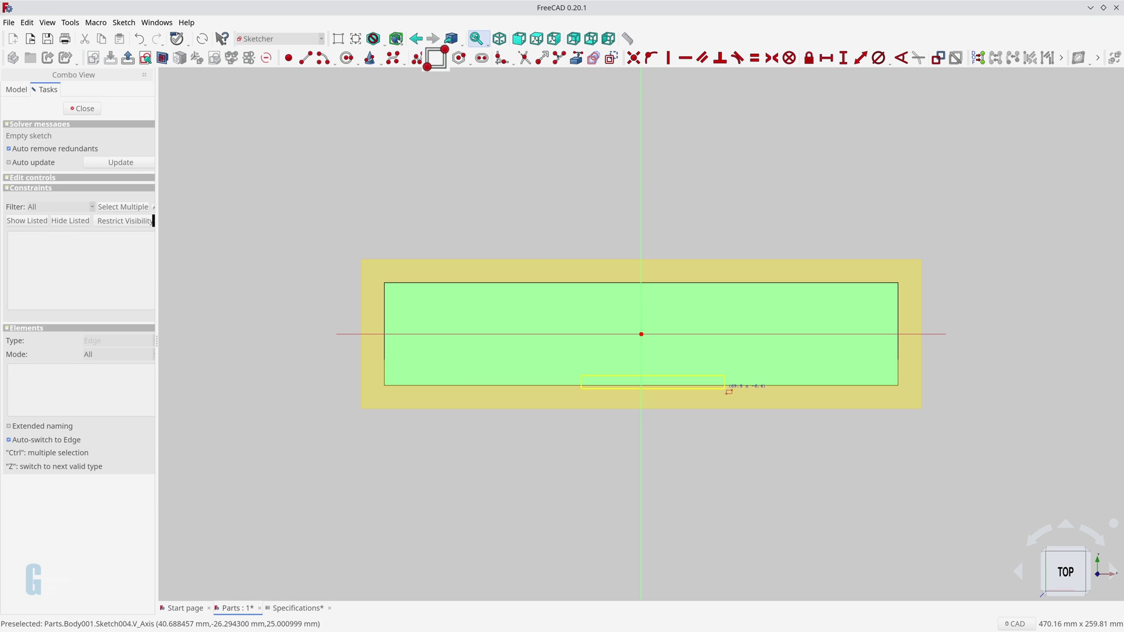
left_click(725, 376)
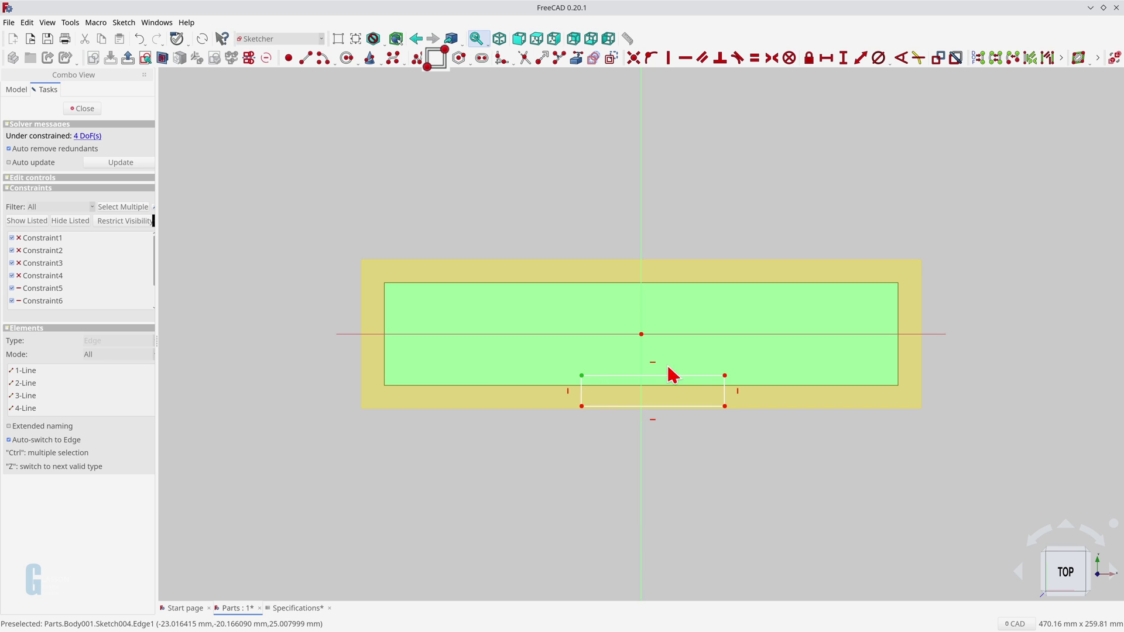
right_click(634, 321)
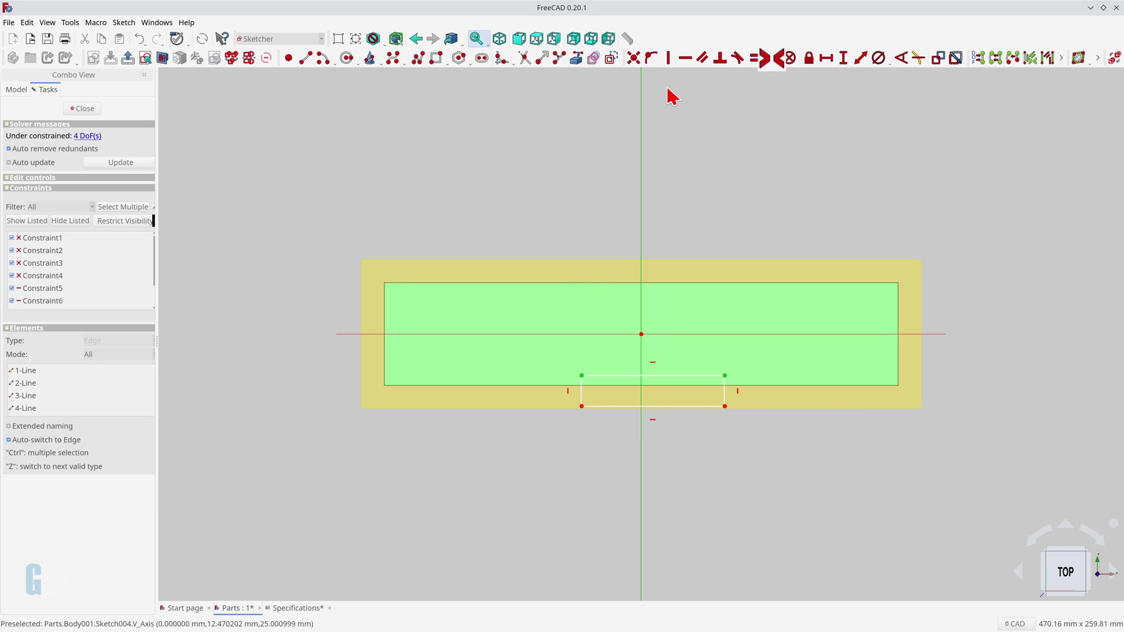
left_click(770, 58)
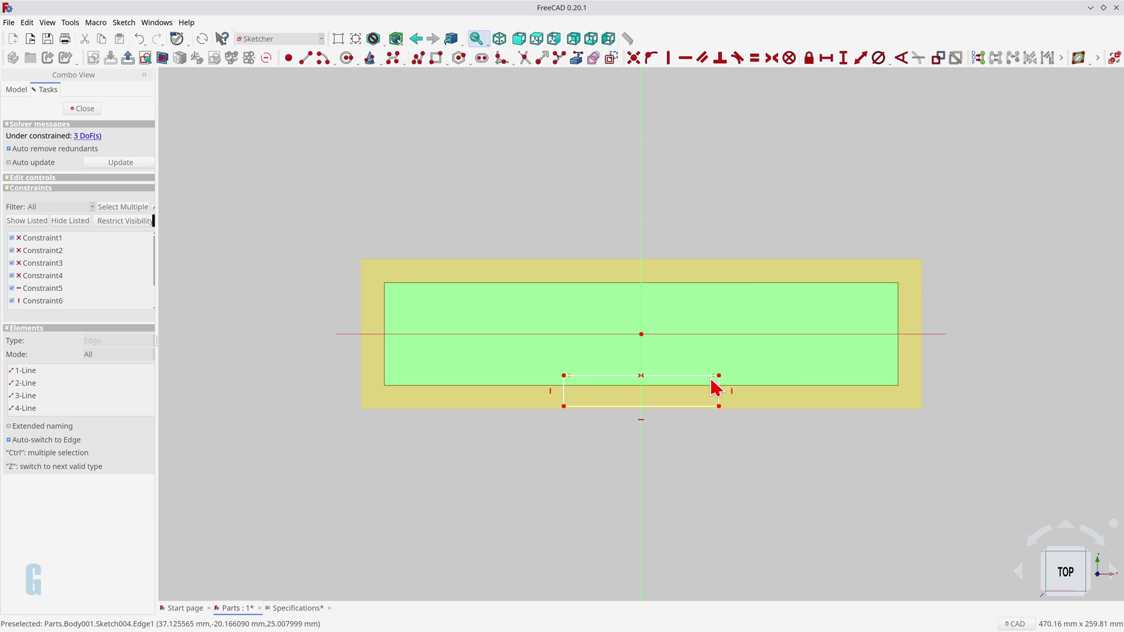
Constrain the rectangle's lower edge to a horizontal length of <<Specifications>>.scBoardWidth and place its label below the board.
left_click(708, 406)
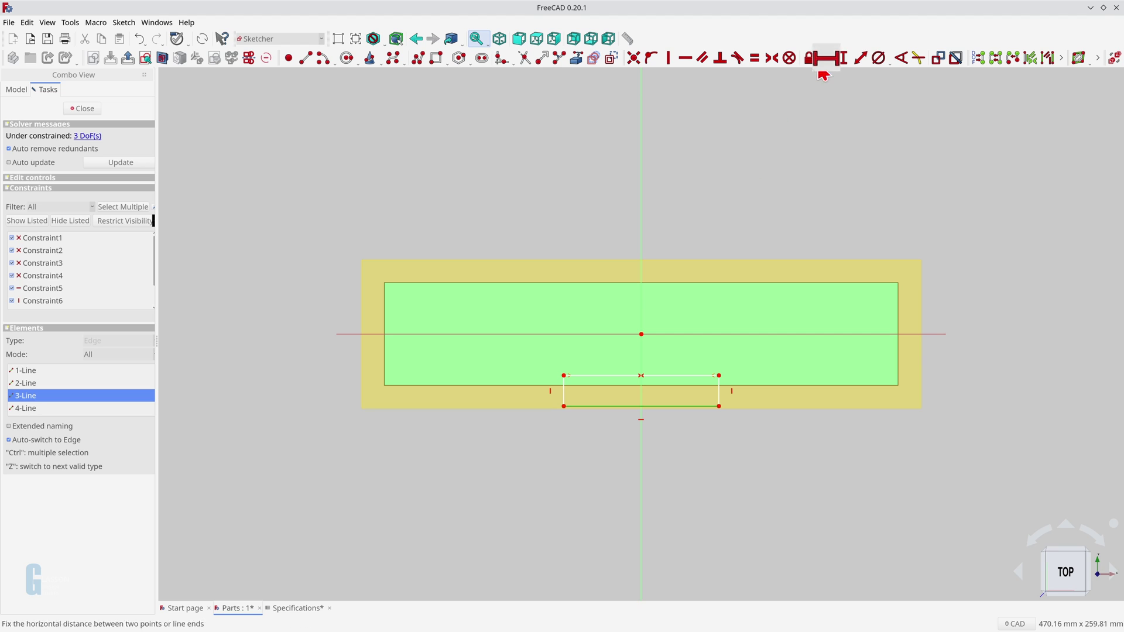
left_click(832, 65)
type("=")
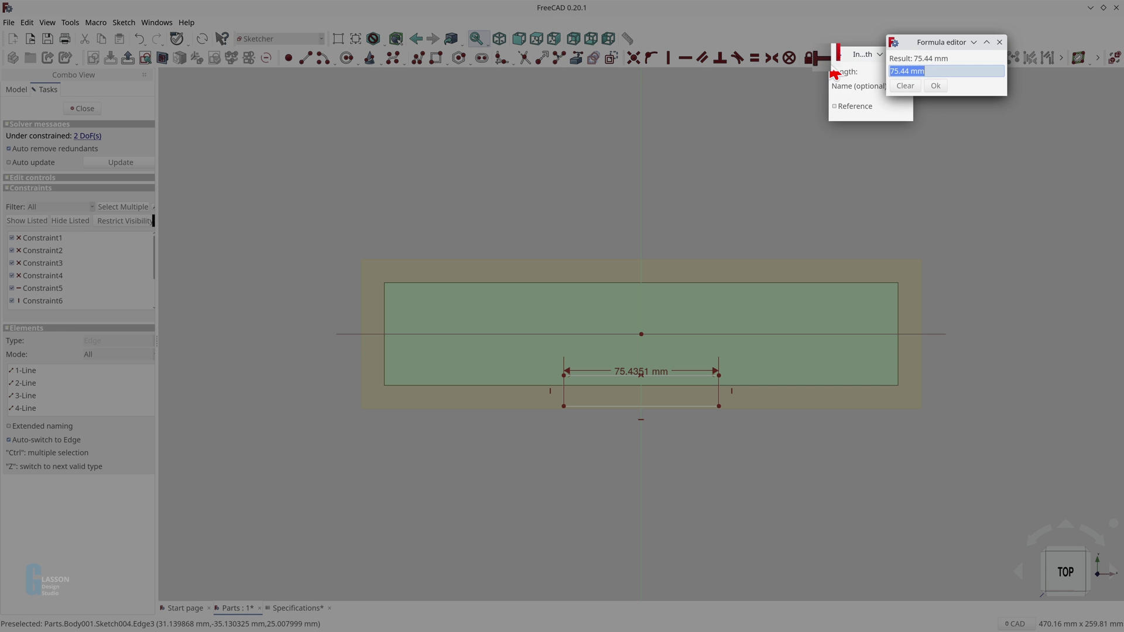
type("<<sp")
key("Return")
type("scB")
key("Down")
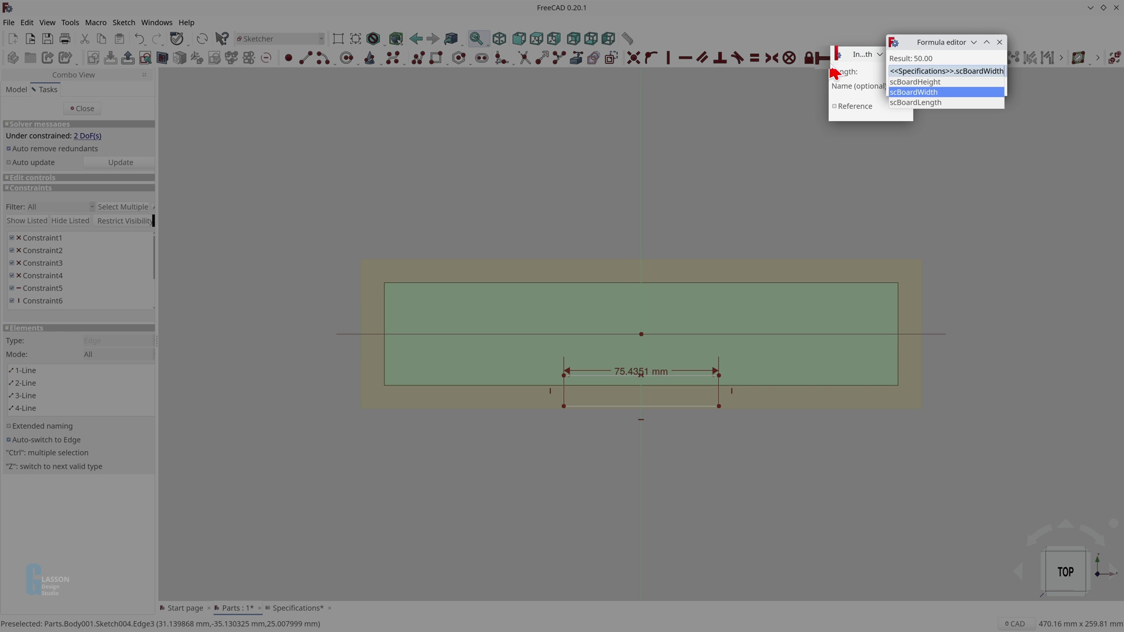
key("Return")
key("Return")
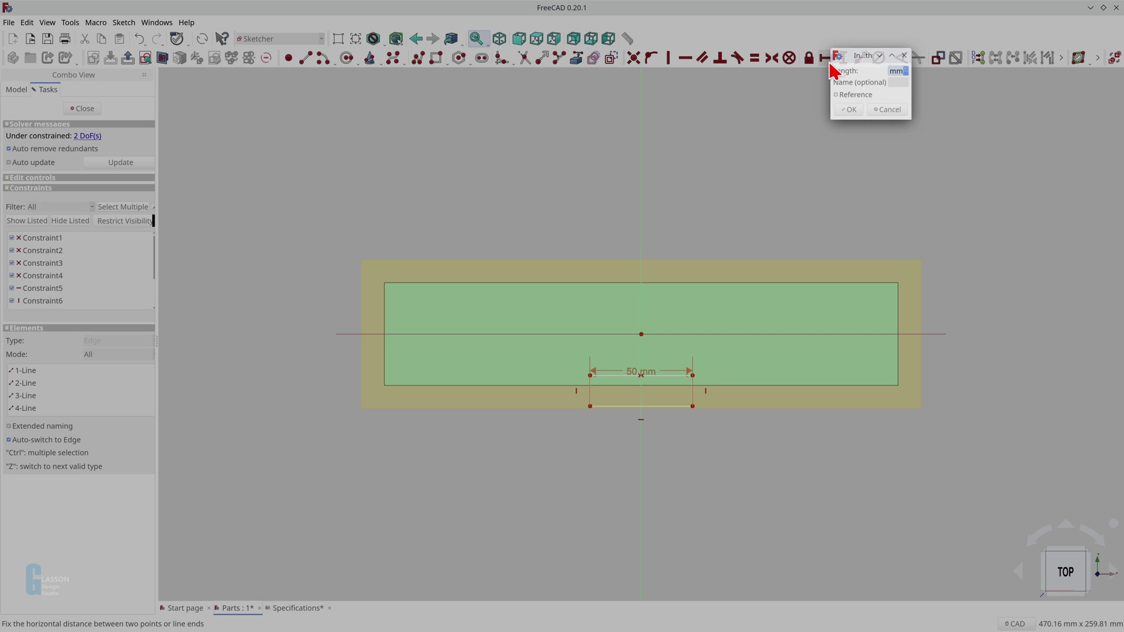
key("Return")
left_click_drag(660, 374, 665, 452)
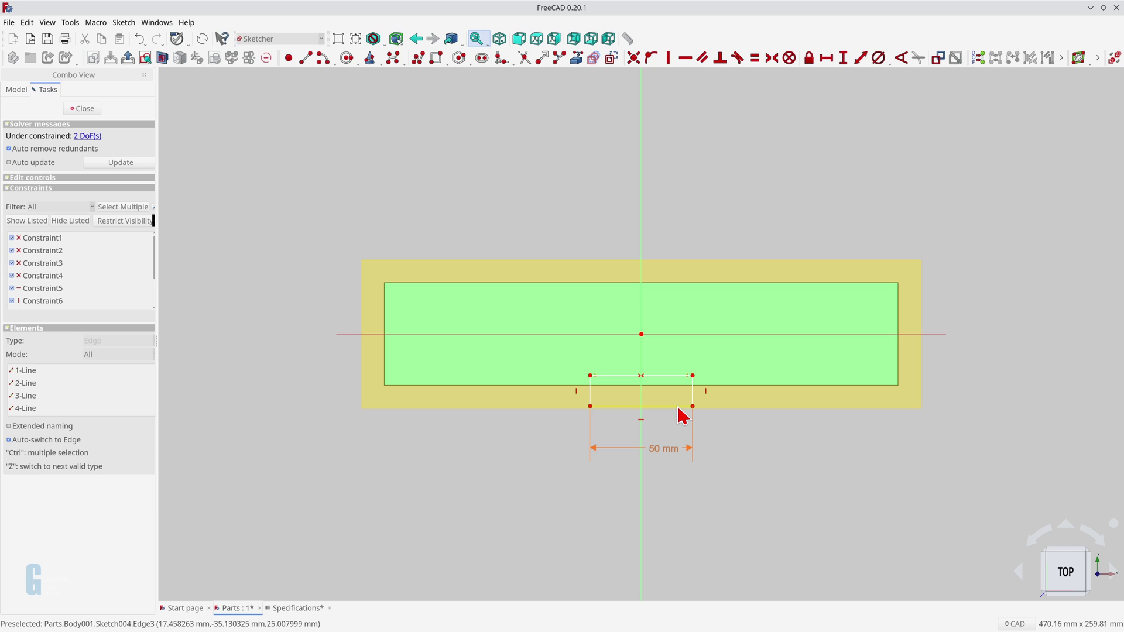
Constrain the vertical distance from the origin to the rectangle's upper right corner to <<Specifications>>.scBoardWidth/2-<<Specifications>>.scMorticeDepth.
left_click(642, 334)
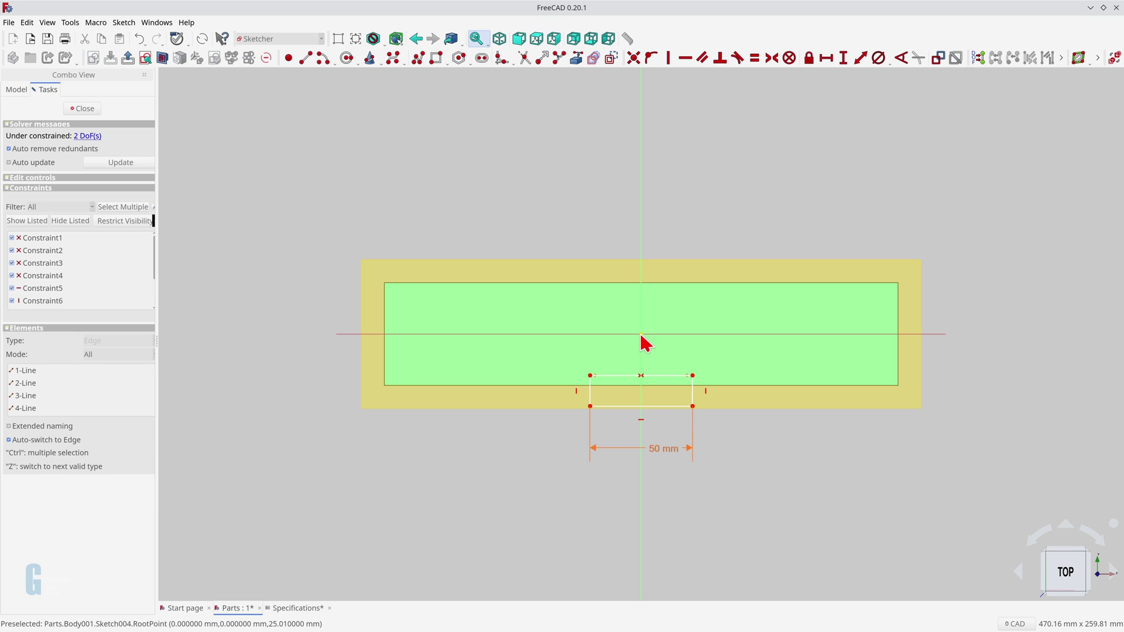
left_click(694, 376, "ctrl")
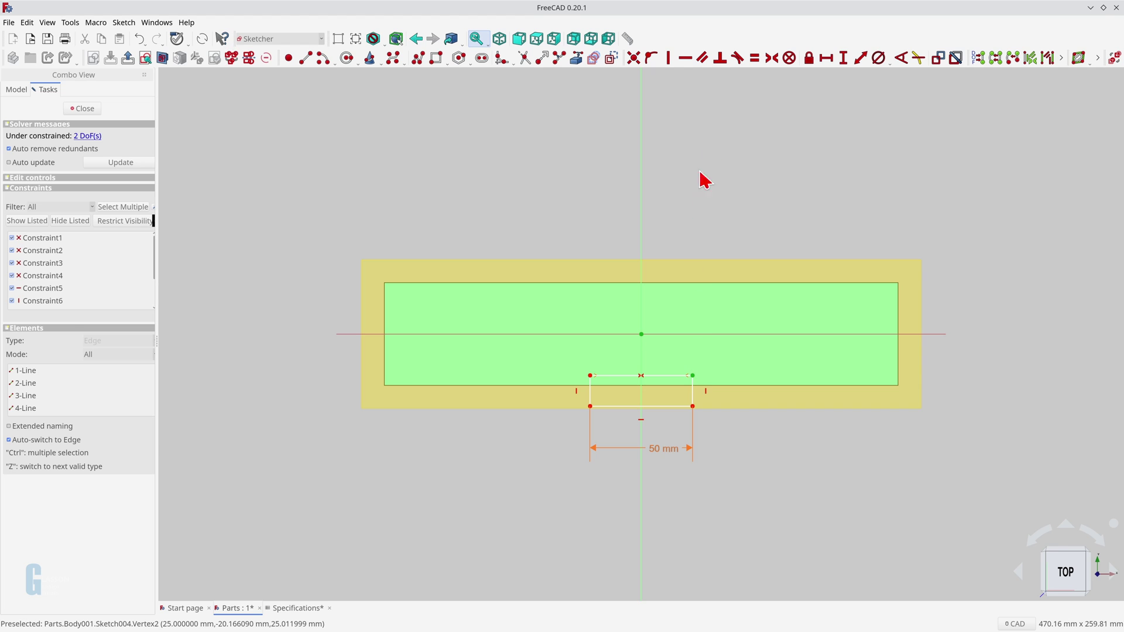
left_click(843, 58)
type("=<,<<Specifications>>.scBoard")
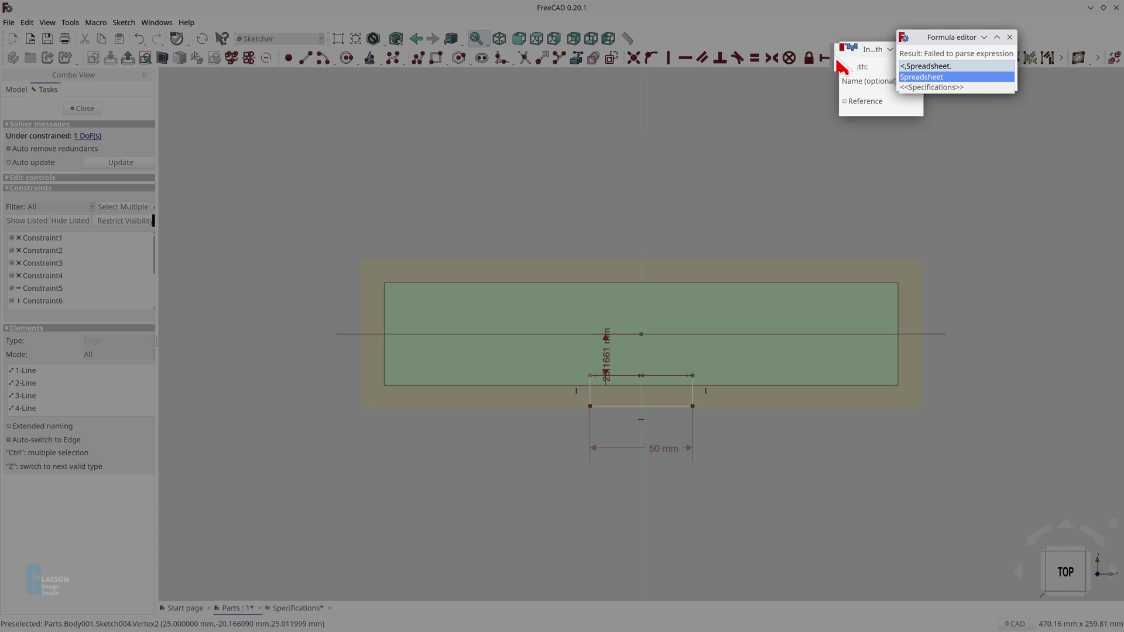
key("Down")
key("Down")
type("/2")
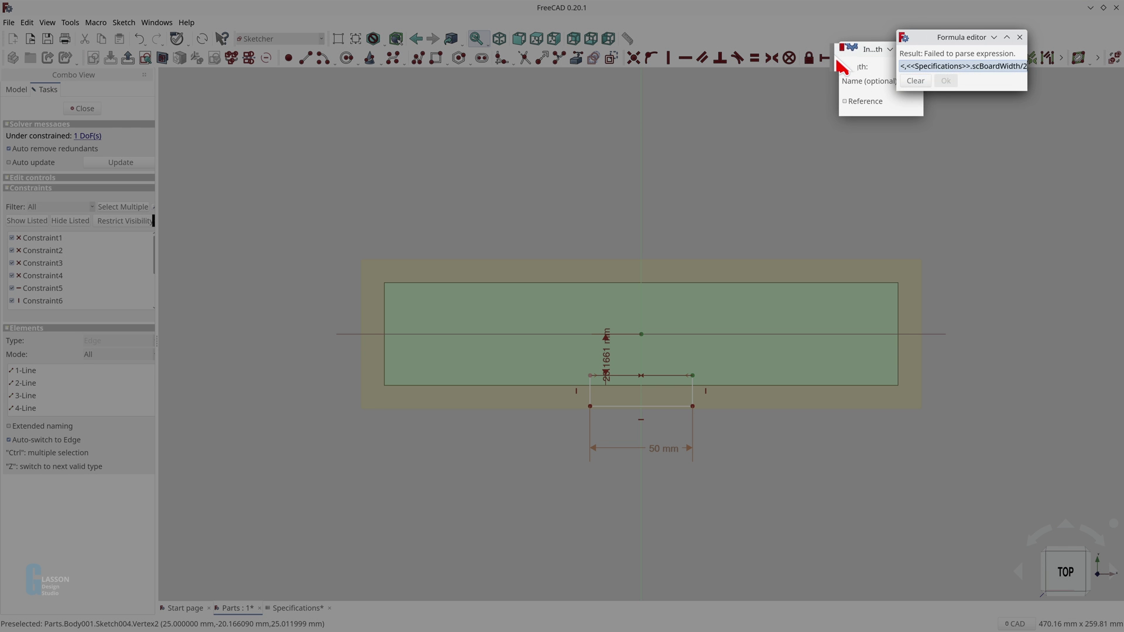
type("-<<s")
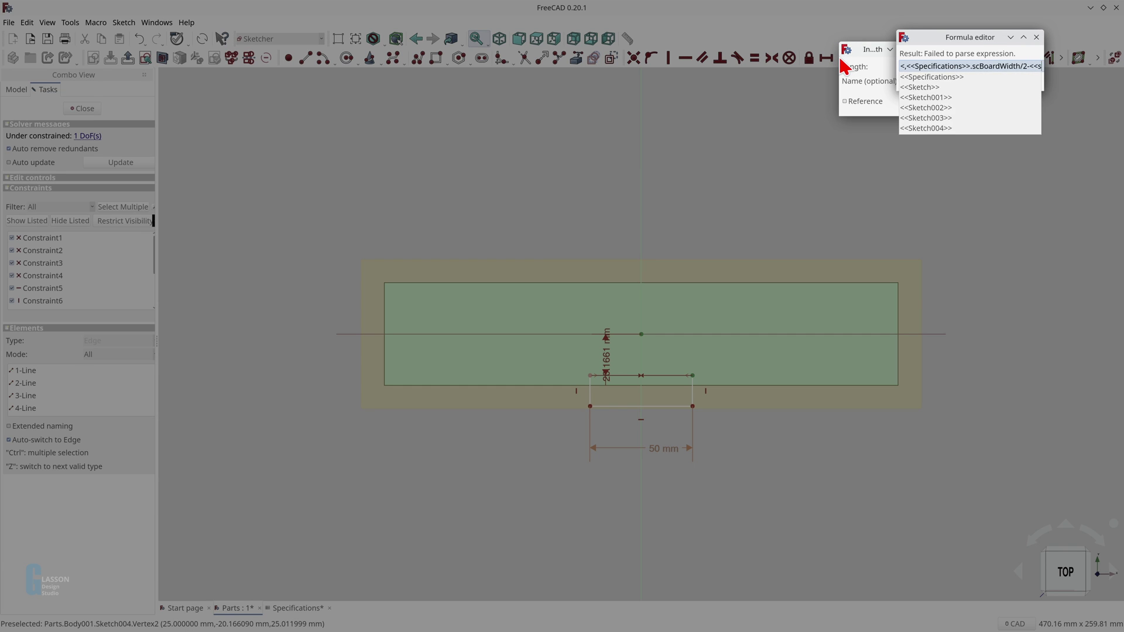
key("Down")
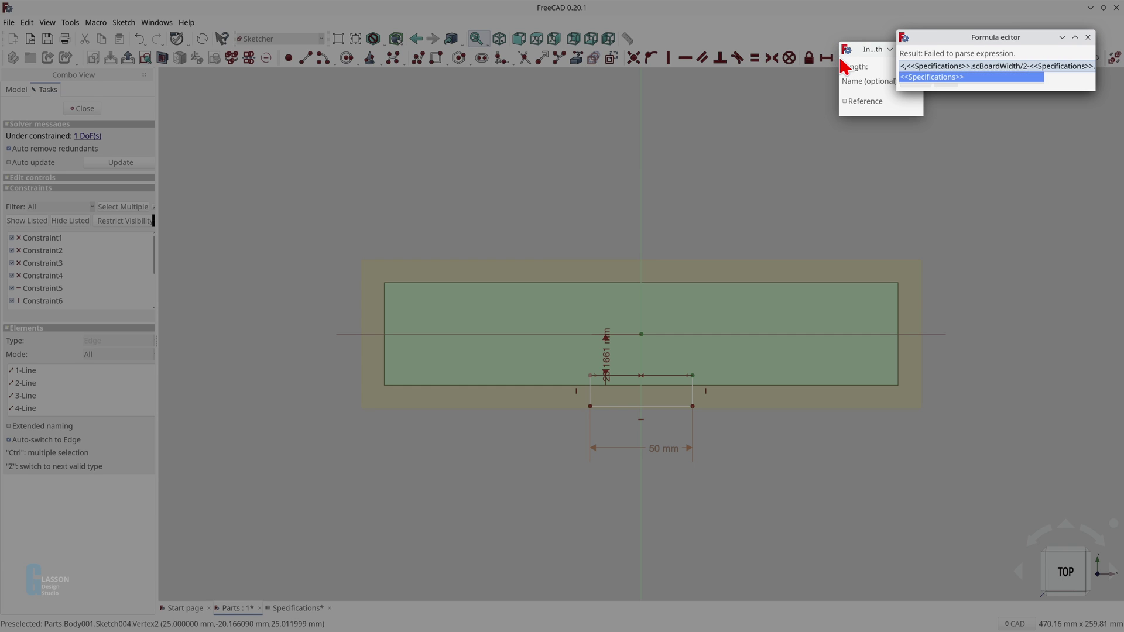
key("Down")
key("Down")
key("Down")
key("Down")
key("Down")
key("Down")
key("Down")
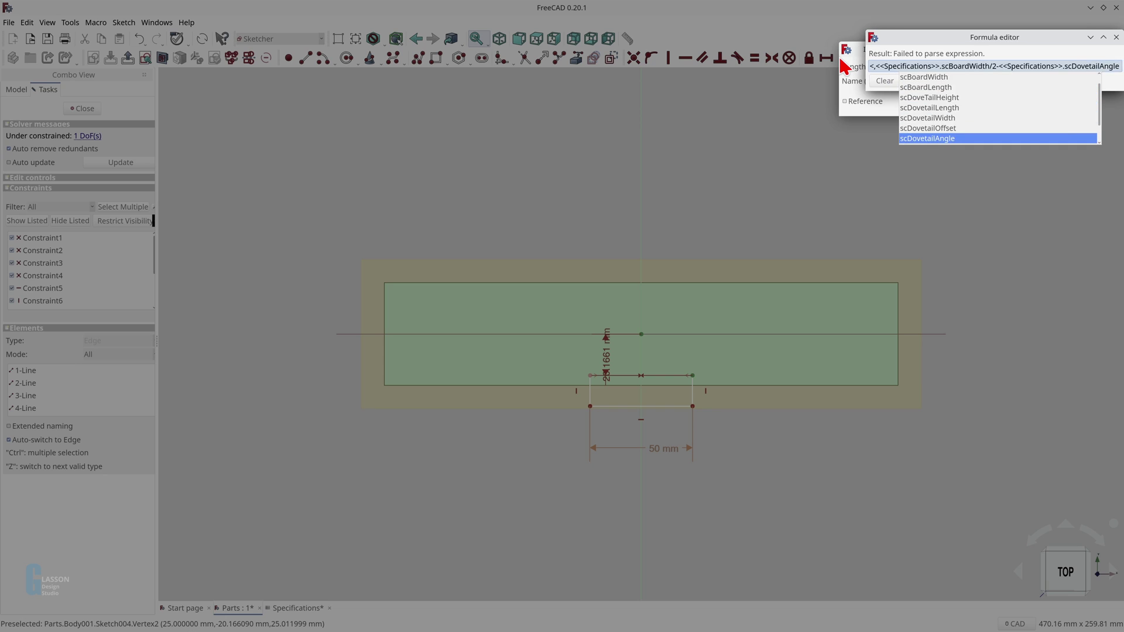
key("Return")
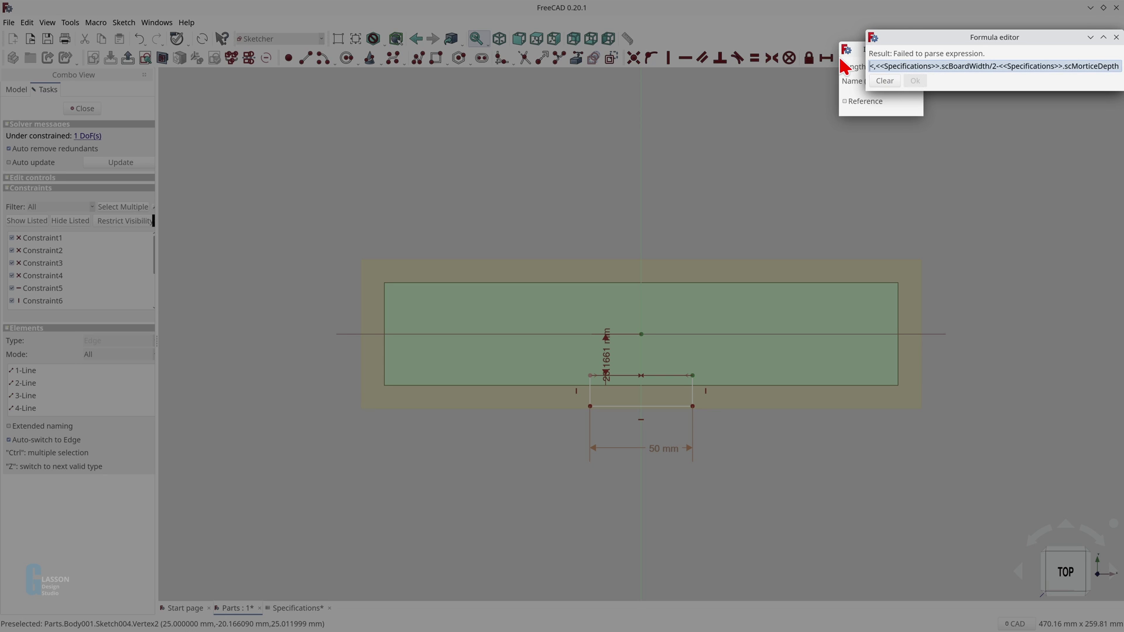
key("Return")
key("Return")
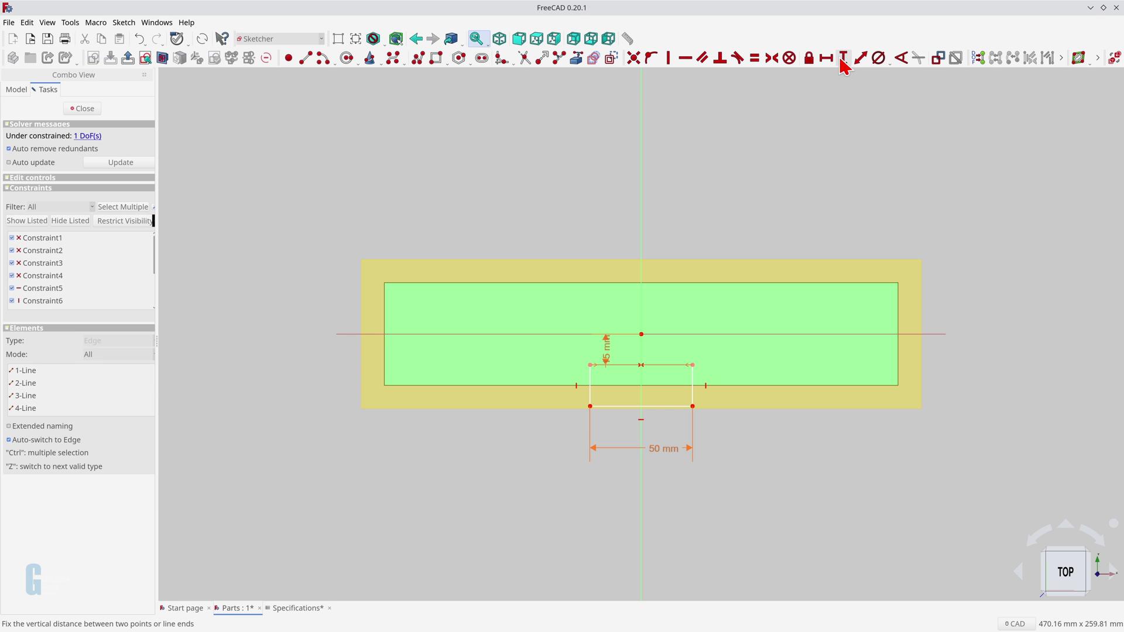
Place the vertical dimension's label to the left of the rectangle, clear of the geometry, and close the sketch.
right_click(844, 66)
left_click(607, 354)
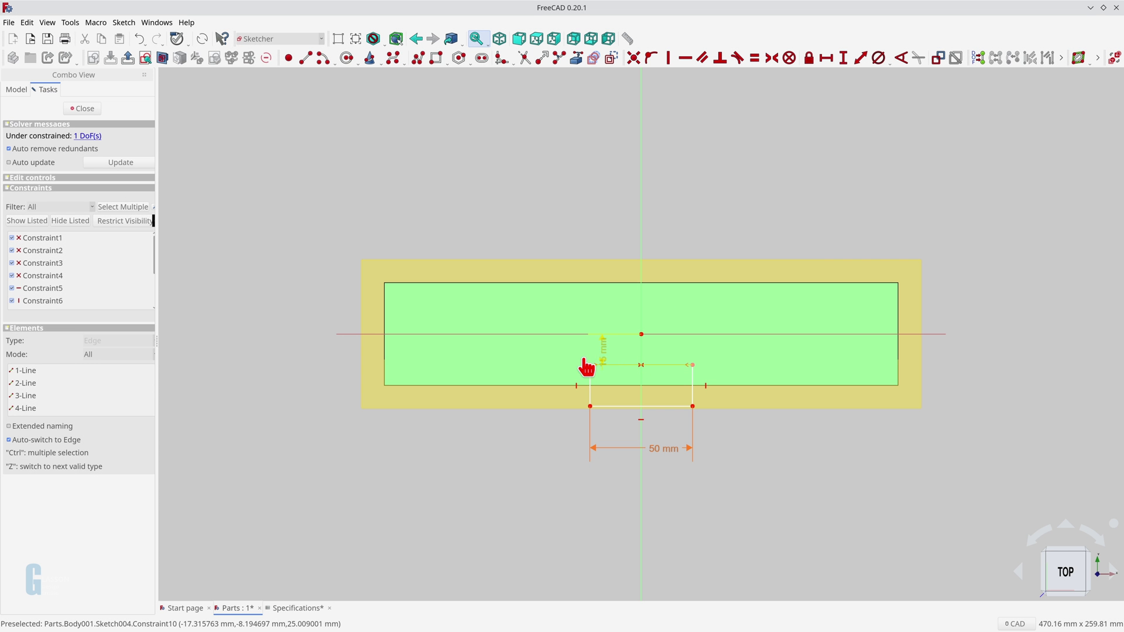
mouse_move(586, 366)
left_mouse_down()
mouse_move(557, 344)
mouse_move(550, 471)
left_mouse_up()
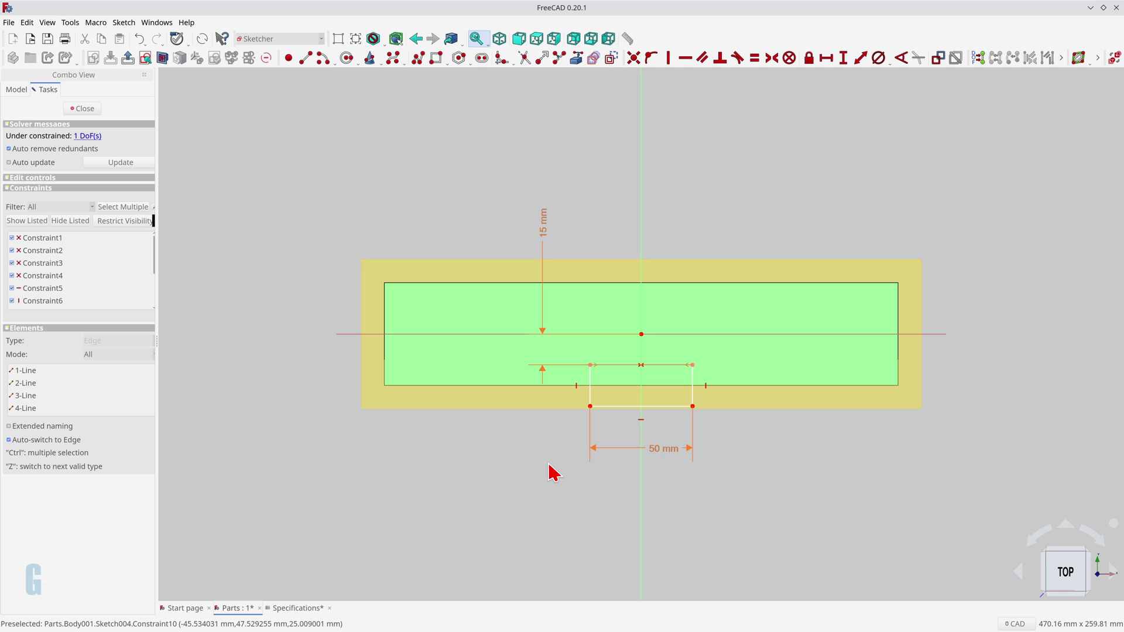
left_click(82, 108)
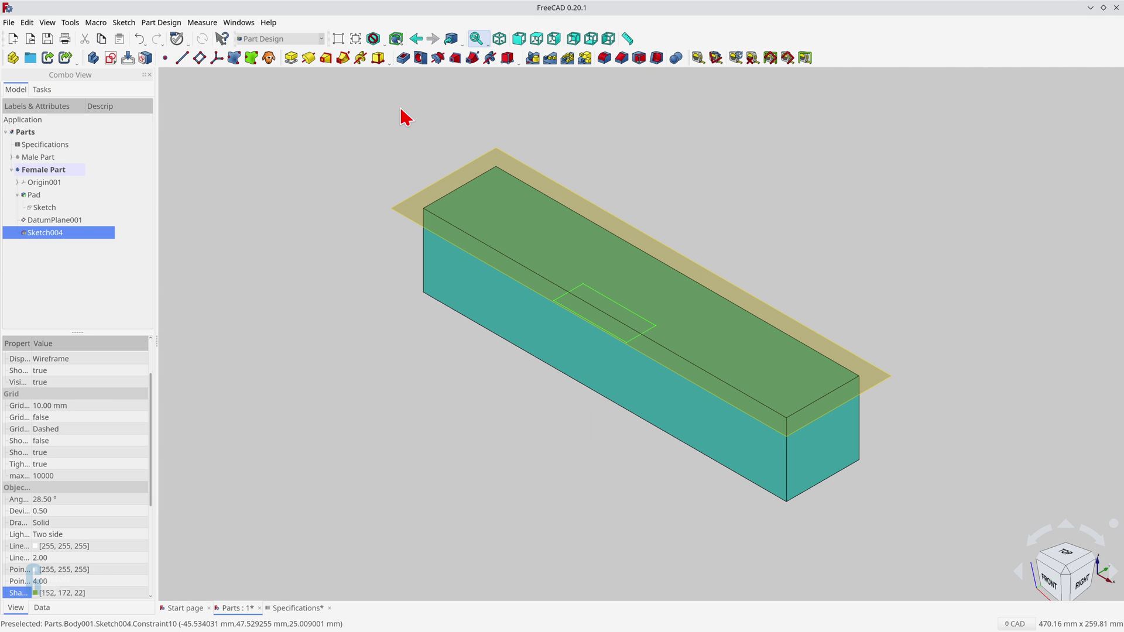
Pocket the rectangle sketch in Female Part 45 mm deep, with a length formula subtracting another Specifications value from <<Specifications>>.scBoardHeight.
left_click(404, 59)
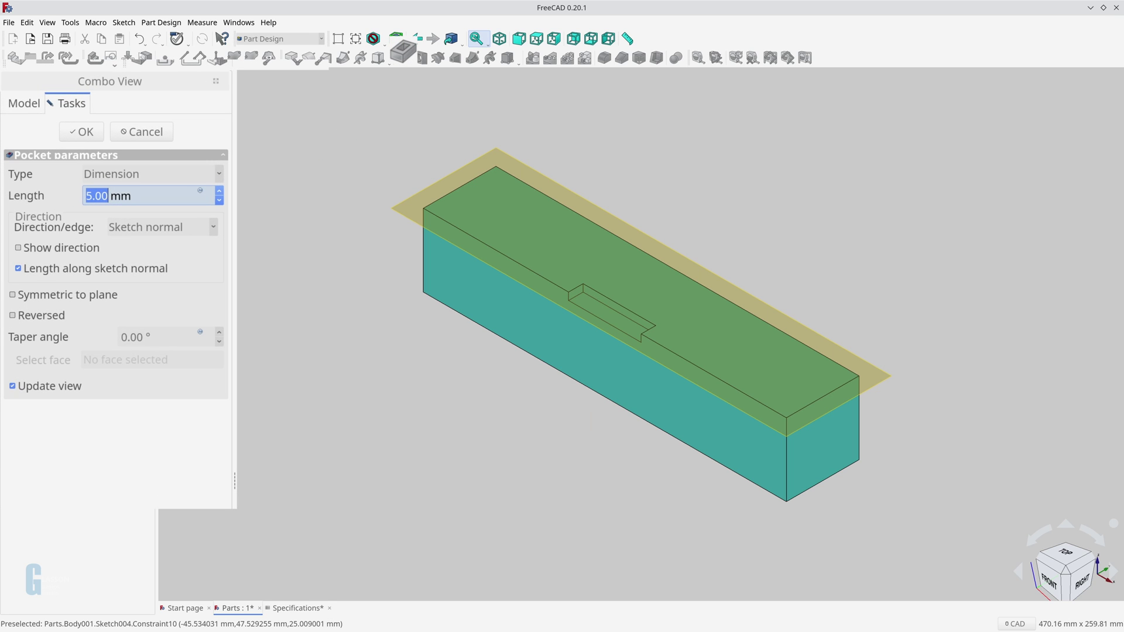
key("equal")
type("<<Specifications>>.scB")
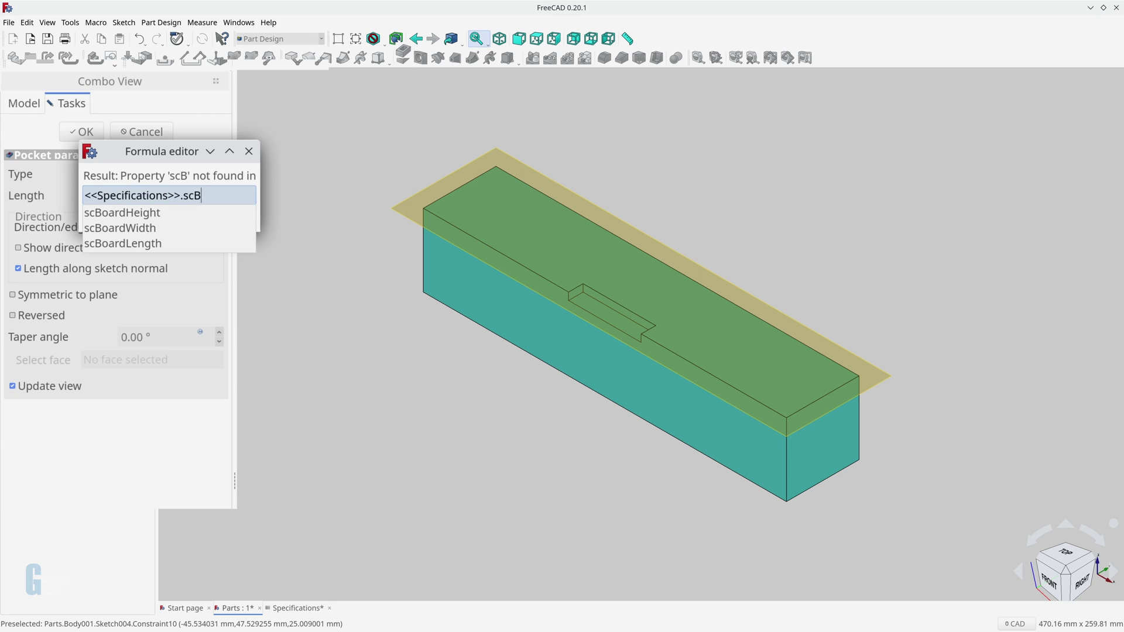
key("Down")
type("-<<sp")
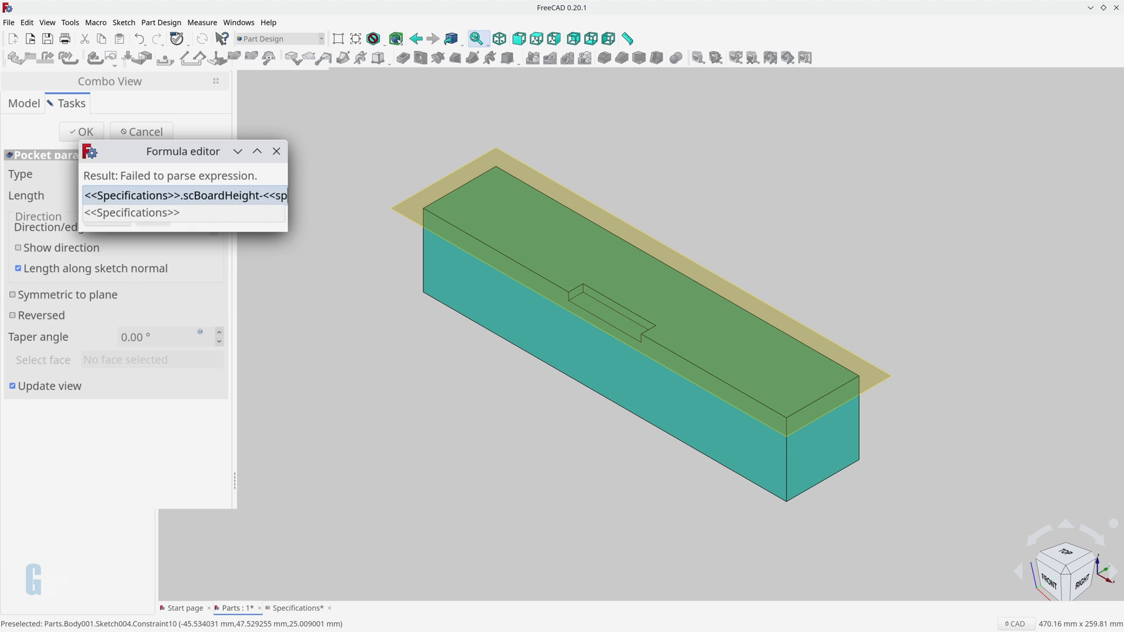
key("Down")
type(".sc")
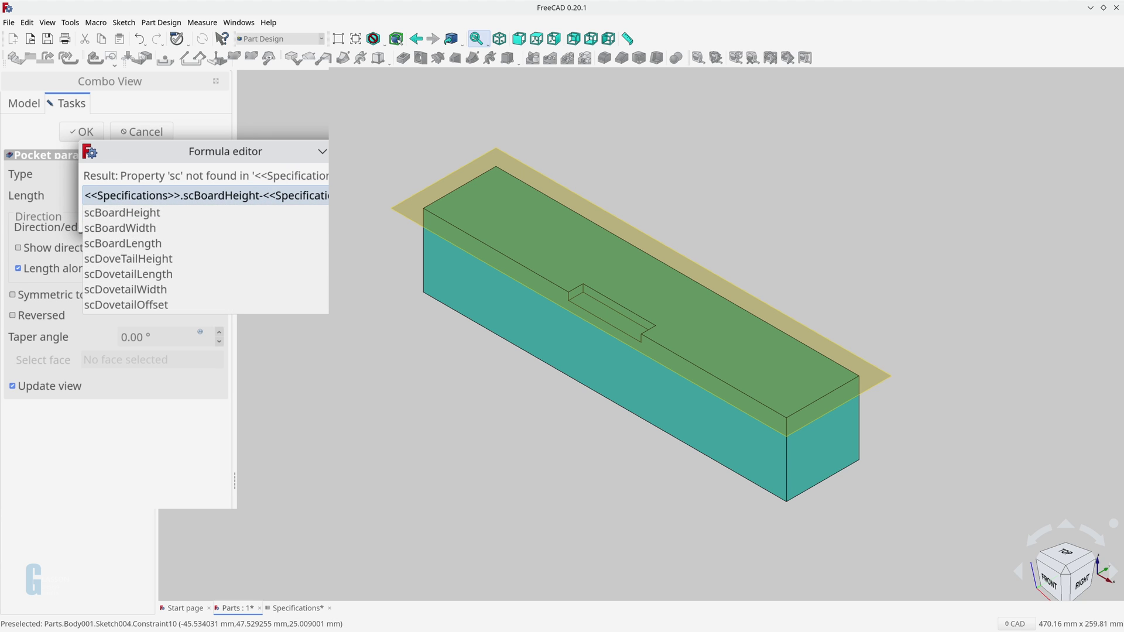
key("Down")
key("Down")
key("Down")
key("Down")
key("Down")
key("Down")
key("Down")
key("Down")
key("Down")
key("Down")
key("Return")
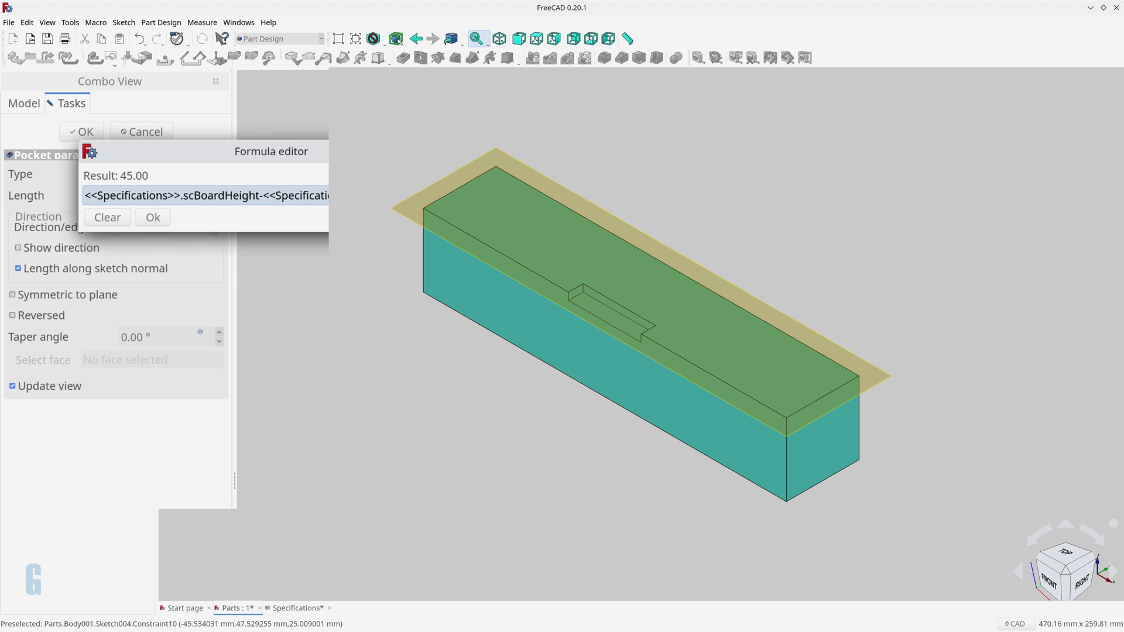
key("Return")
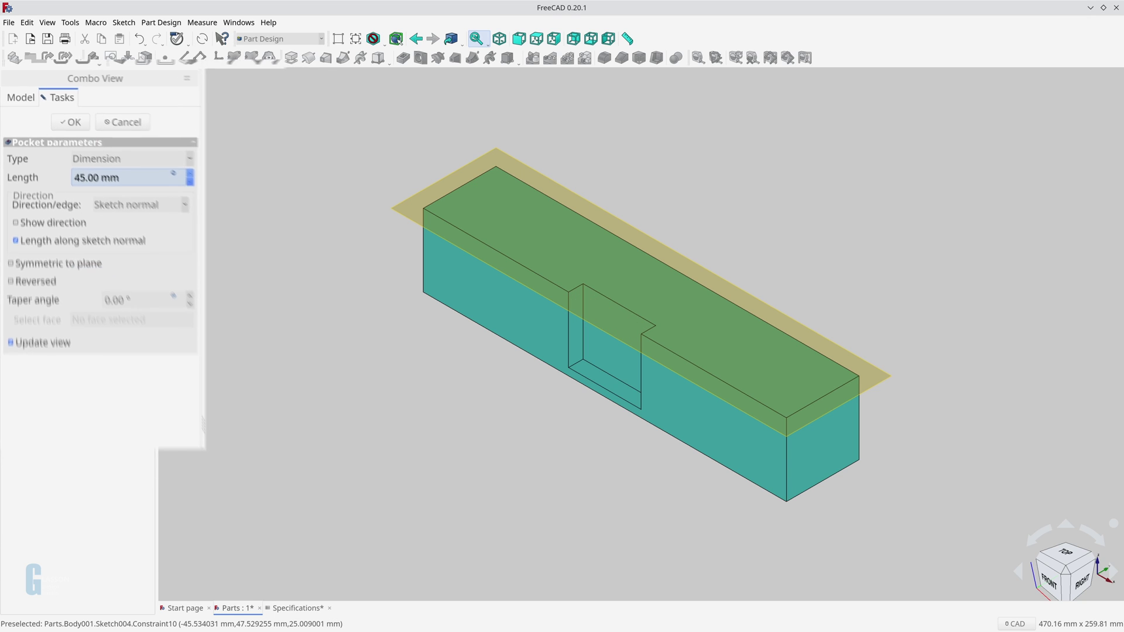
left_click(61, 110)
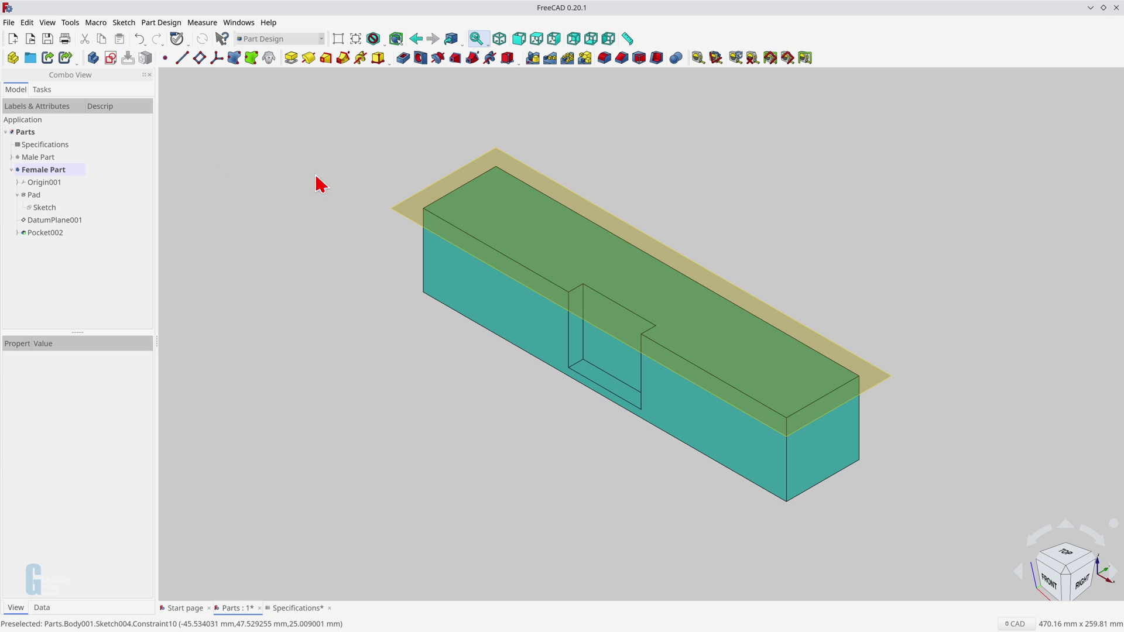
Sketch a closed trapezoid on Female Part's datum plane above the recess, about 36 mm wide at the top, 22 mm at the bottom and 12.5 mm high.
left_click(424, 210)
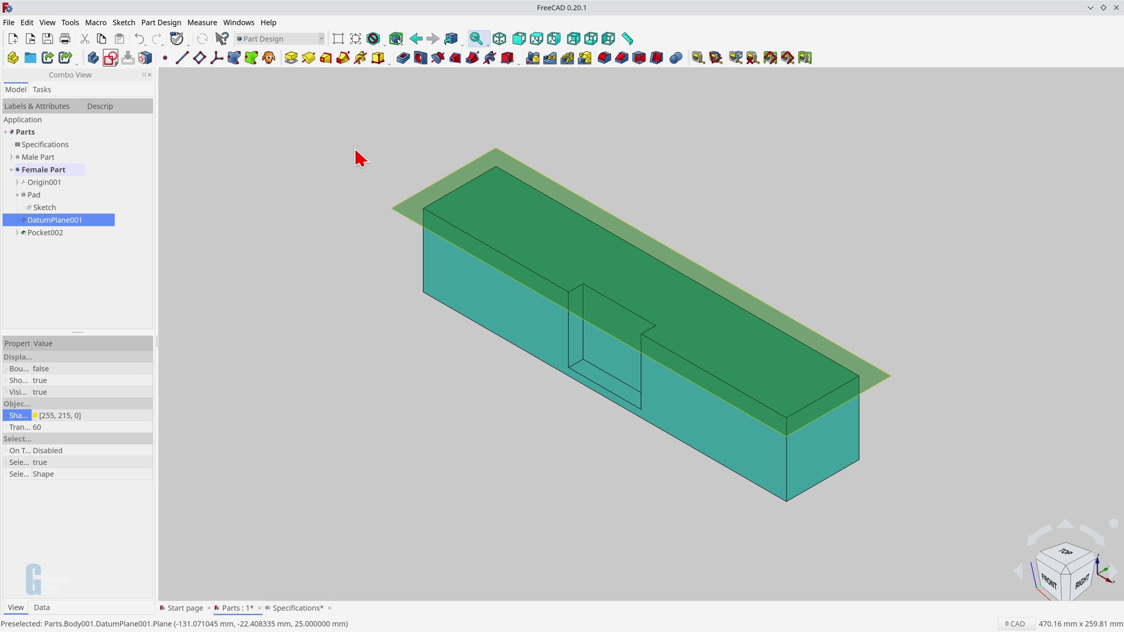
left_click(109, 58)
left_click(419, 58)
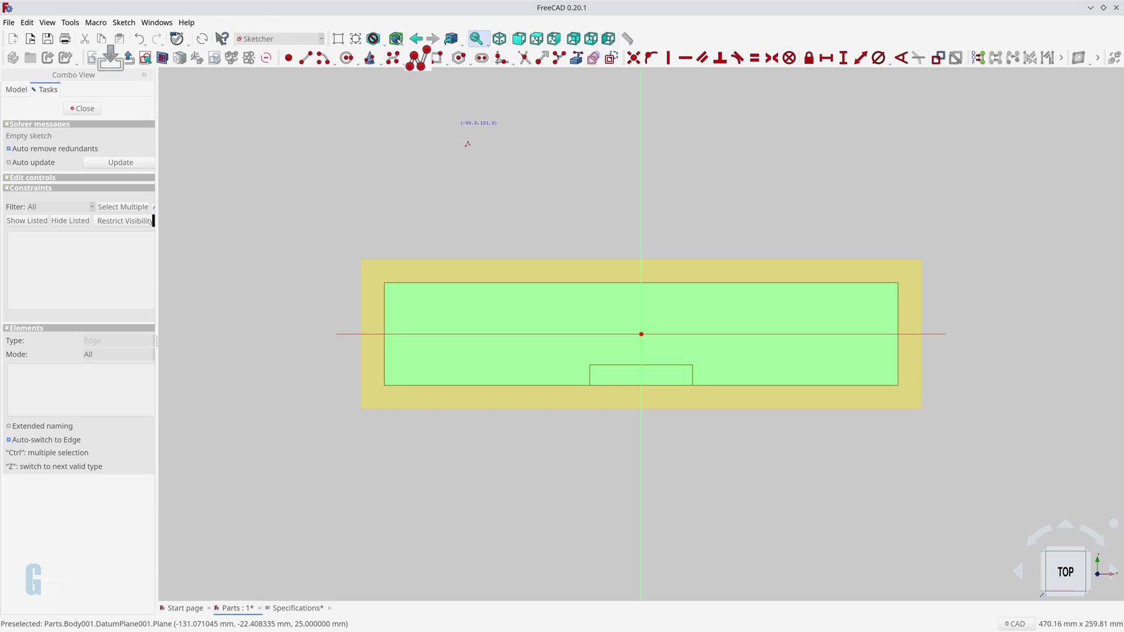
left_click(622, 367)
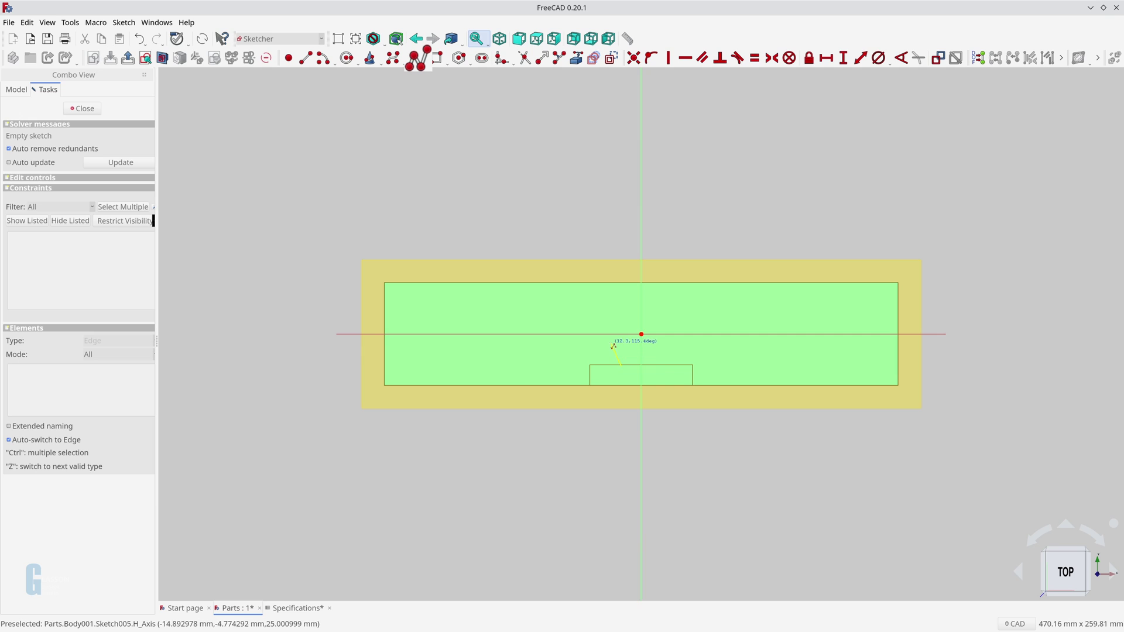
left_click(608, 340)
left_click(683, 340)
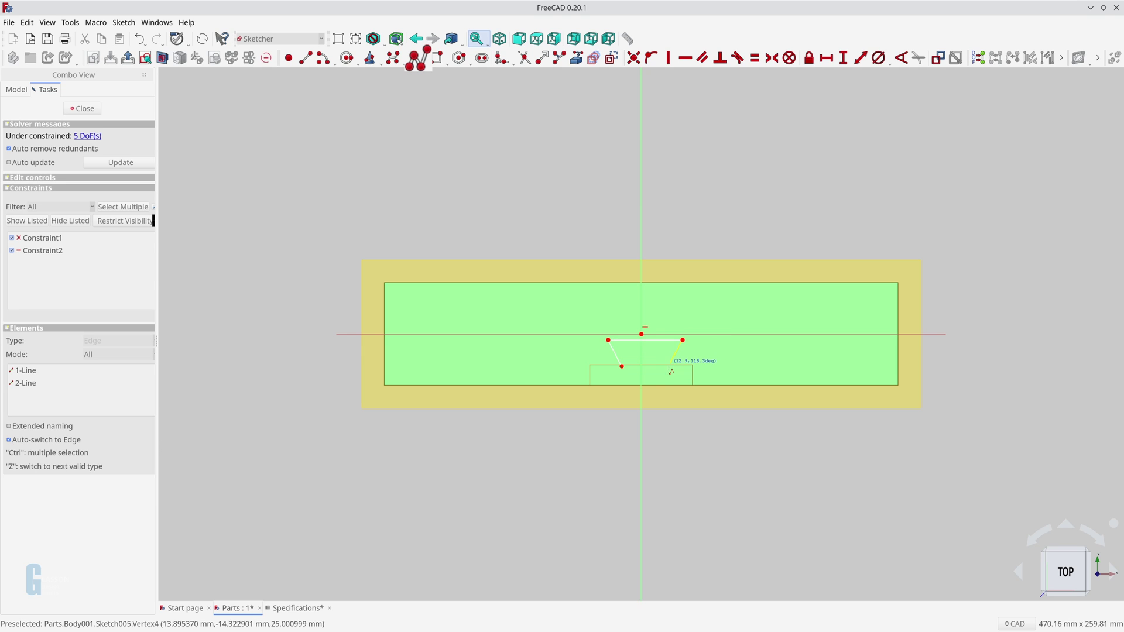
left_click(668, 366)
left_click(621, 367)
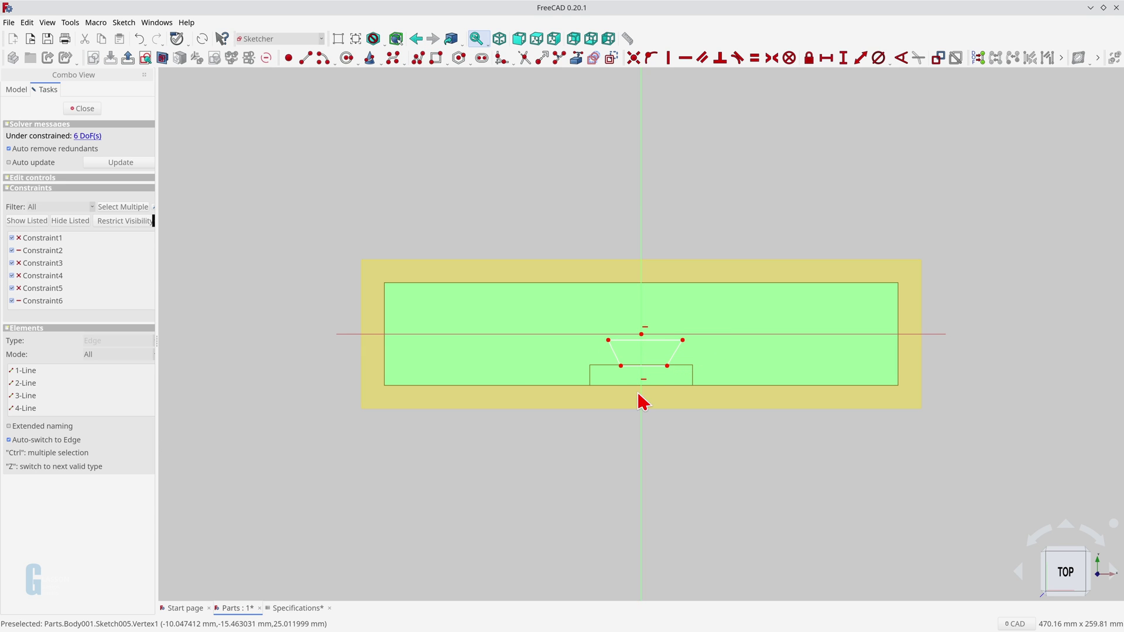
Make the trapezoid's two lower corners and its two upper corners symmetric about the vertical axis.
left_click(622, 366)
left_click(667, 366)
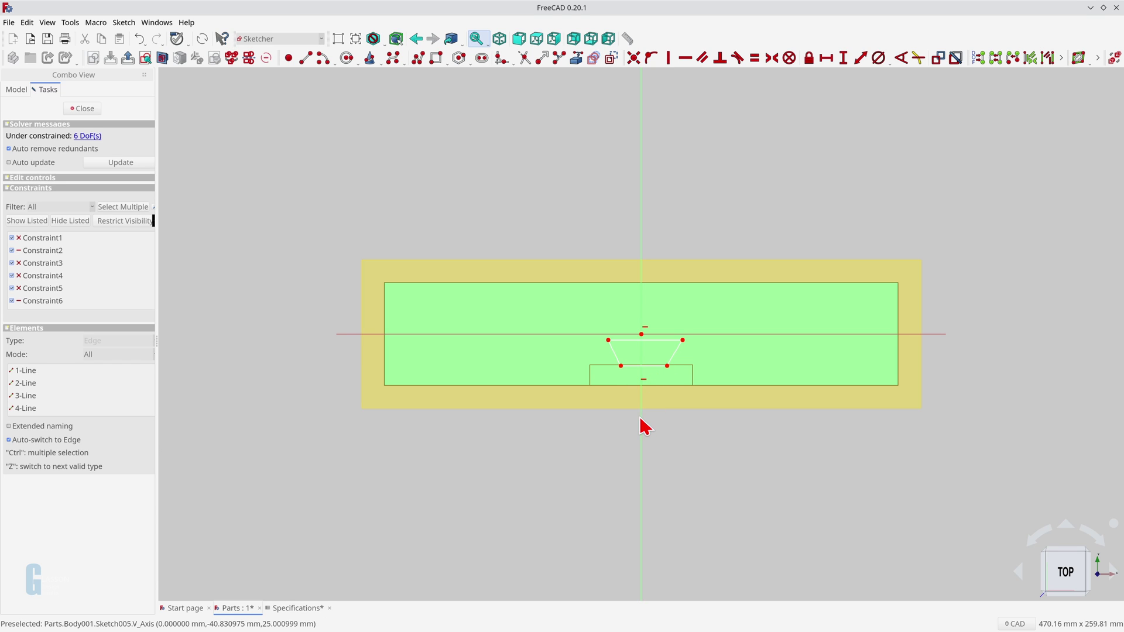
left_click(763, 60)
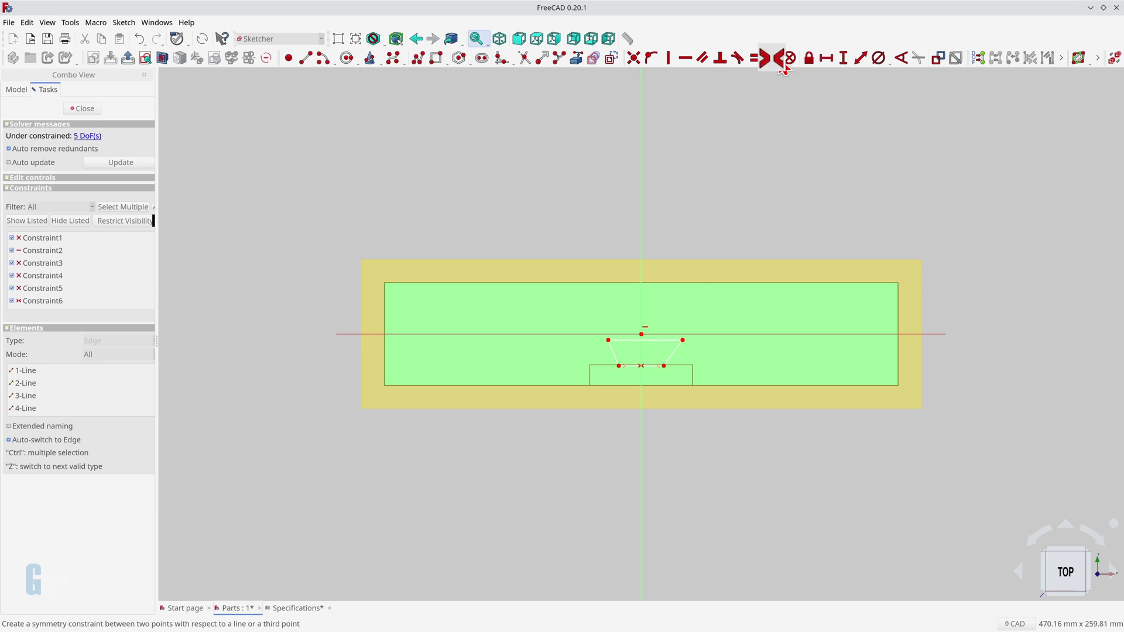
left_click(609, 341)
left_click(682, 341)
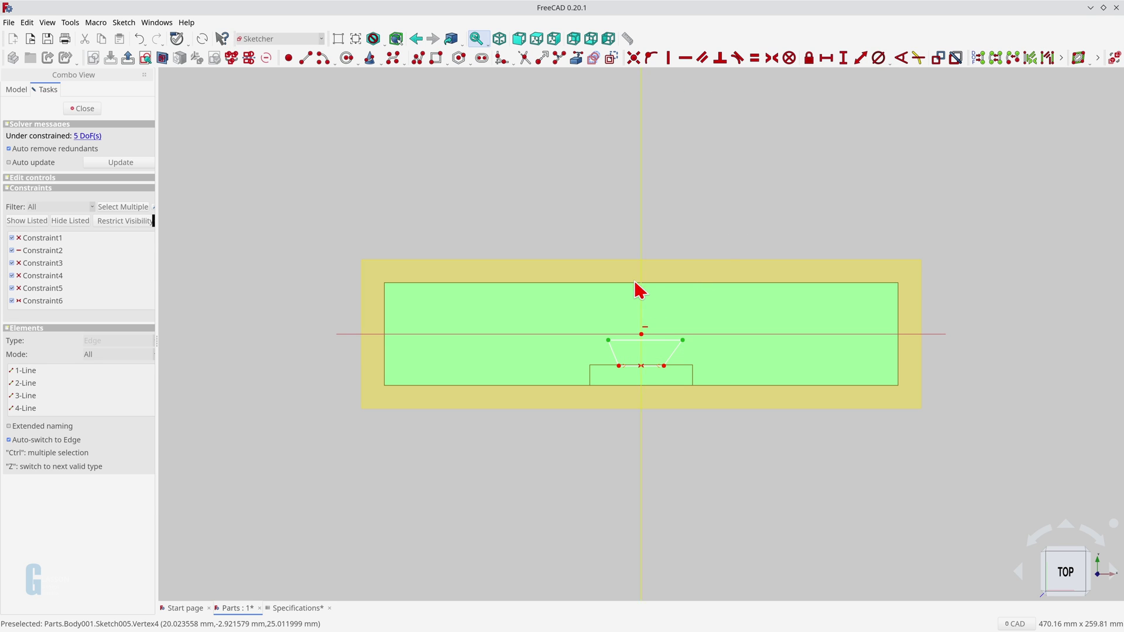
left_click(642, 233)
left_click(773, 59)
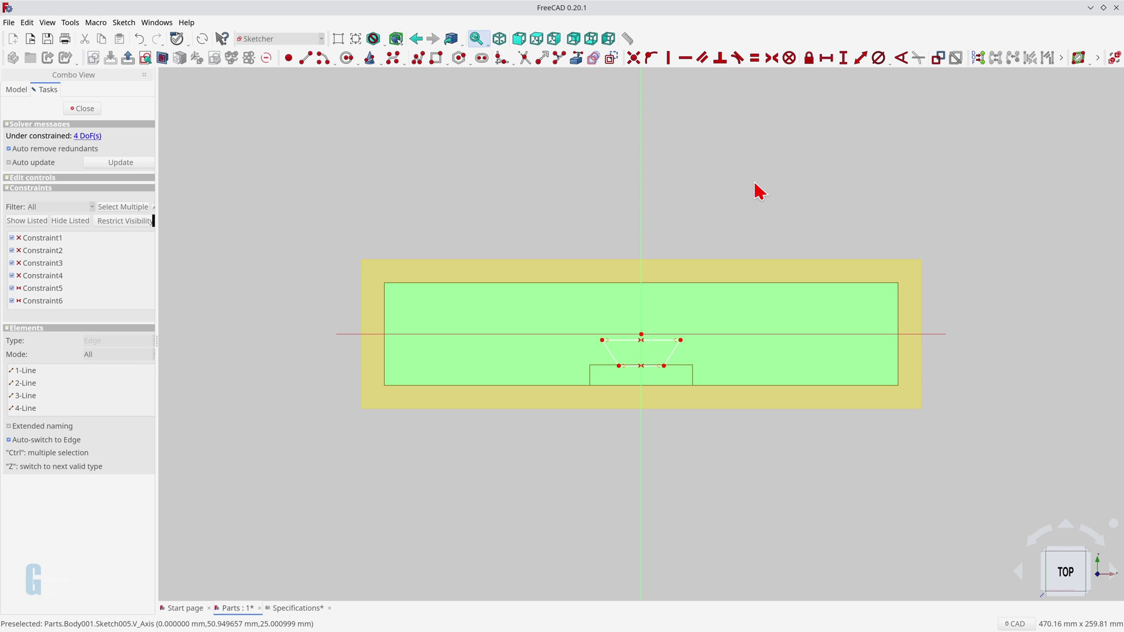
Constrain the trapezoid's upper edge to a horizontal length of <<Specifications>>.scDovetailWidth.
left_click(669, 349)
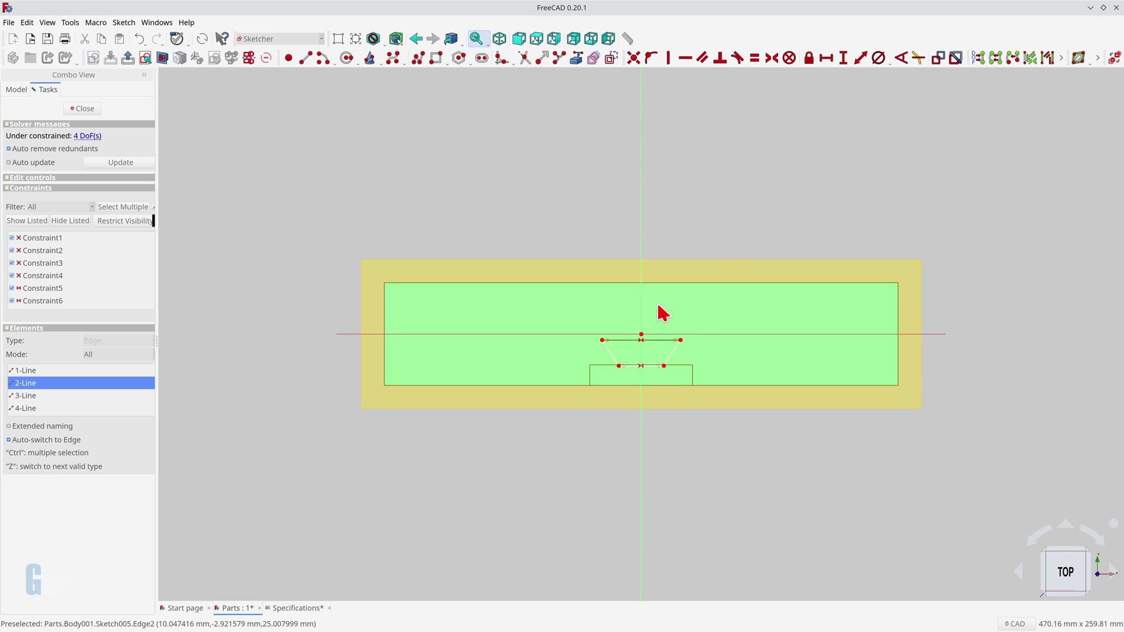
left_click(824, 68)
key("equal")
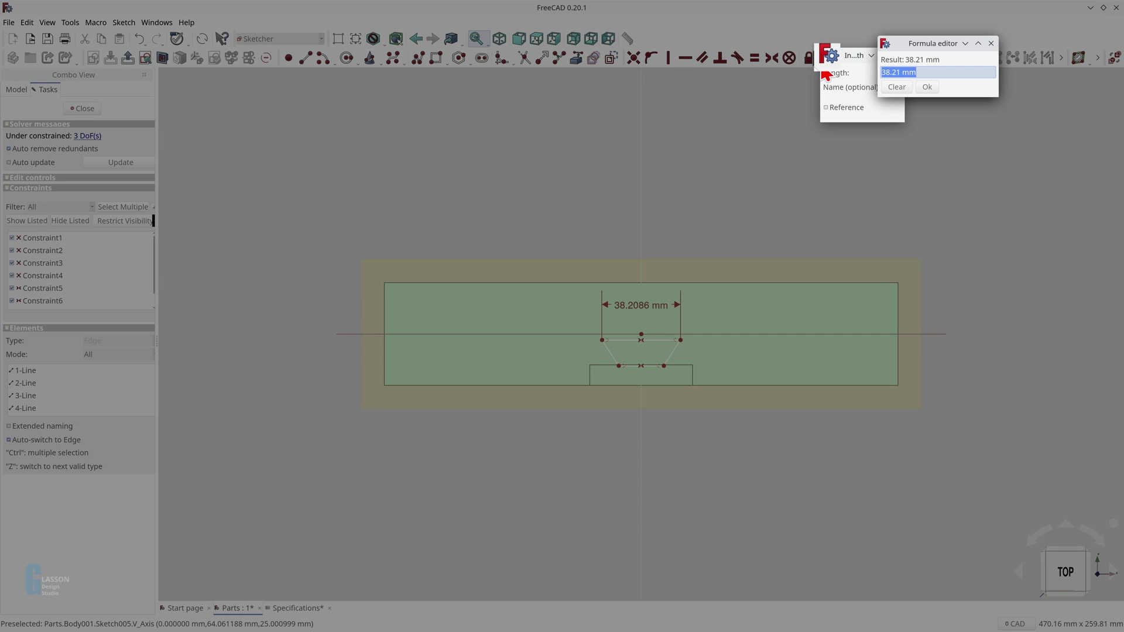
type("<<Specifications>>.sc")
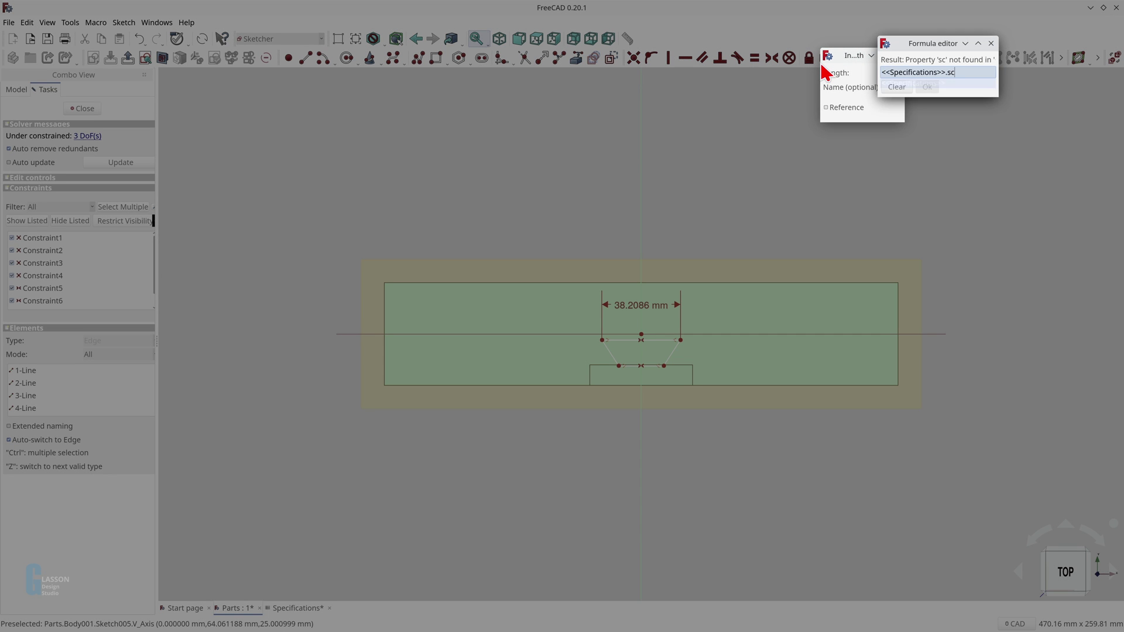
key("Down")
key("Down")
key("Down")
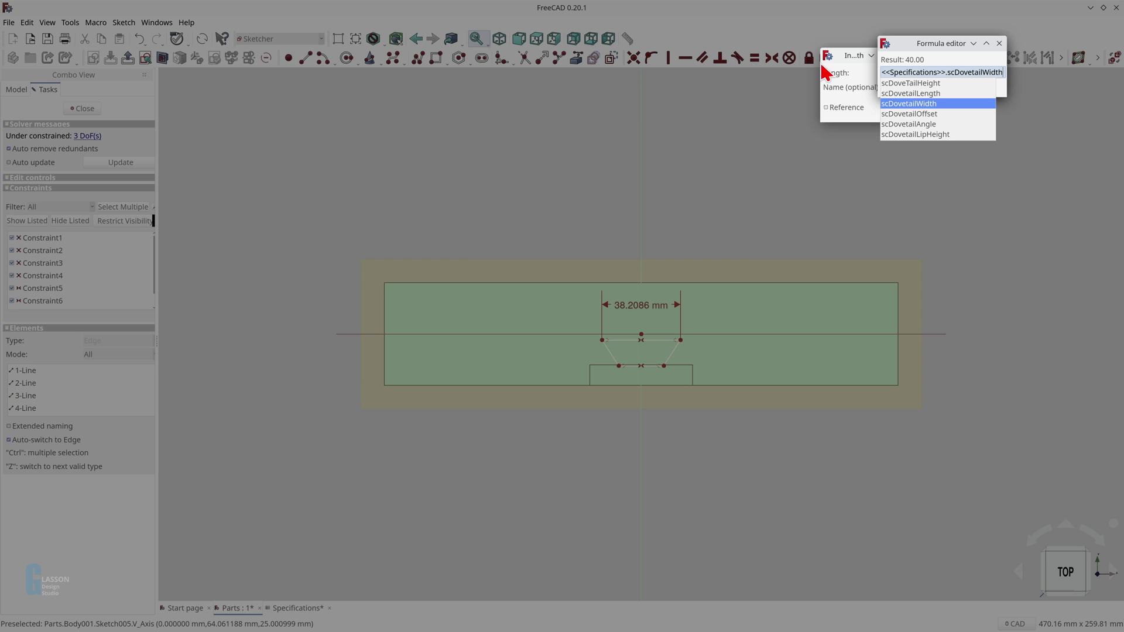
key("Return")
key("Return")
key("Return")
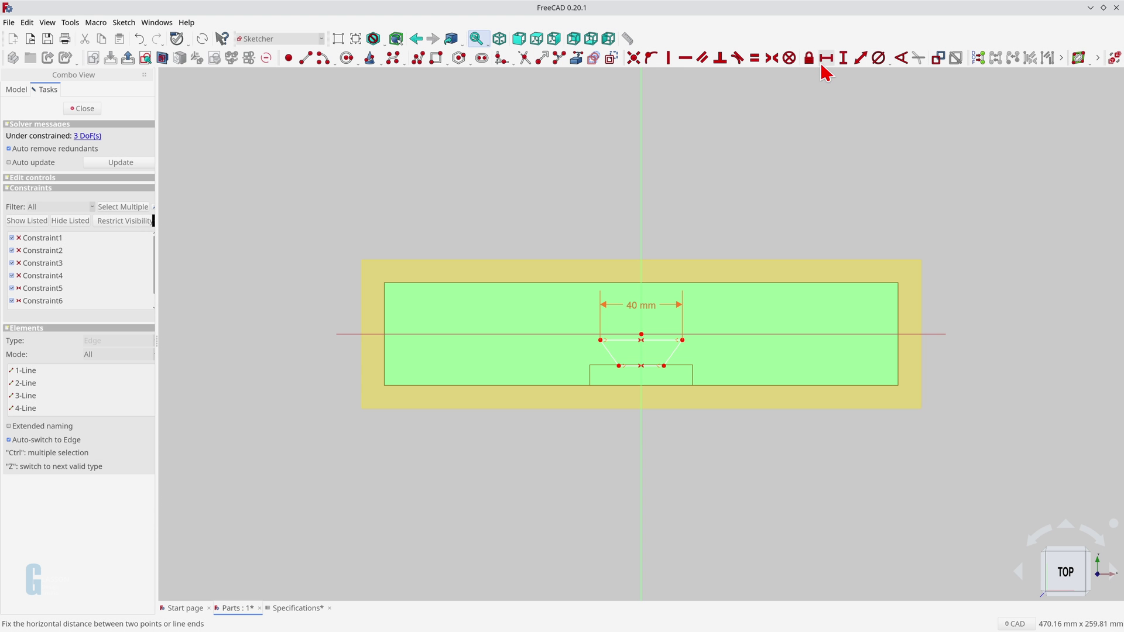
Constrain the angle between the trapezoid's lower edge and left slanted edge to 90-<<Specifications>>.scDovetailAngle.
left_click(638, 368)
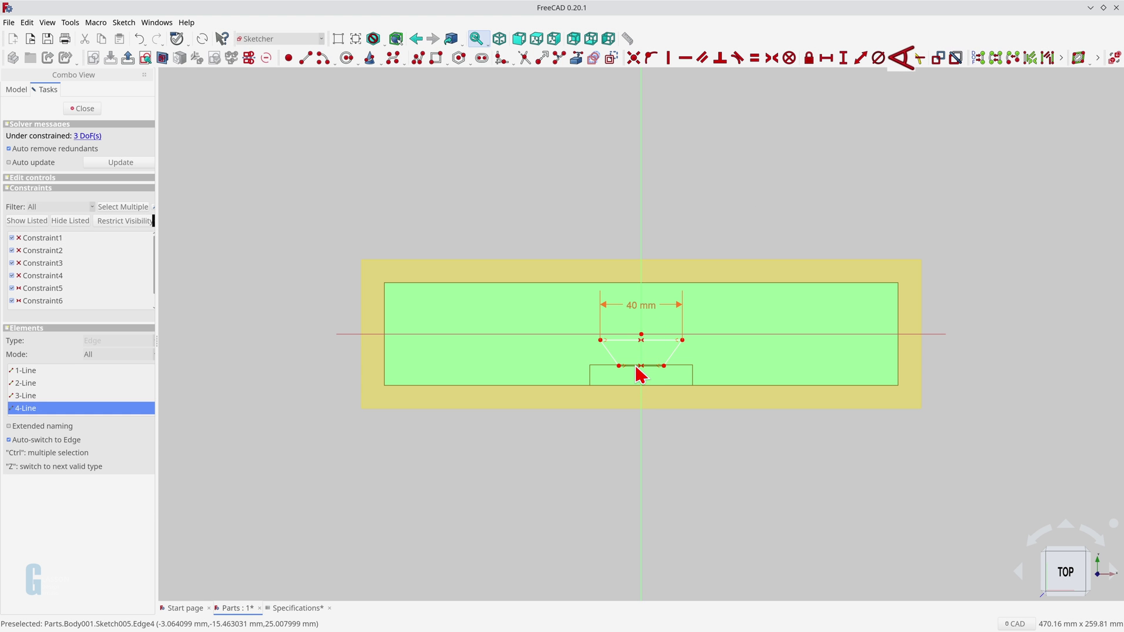
left_click(612, 358)
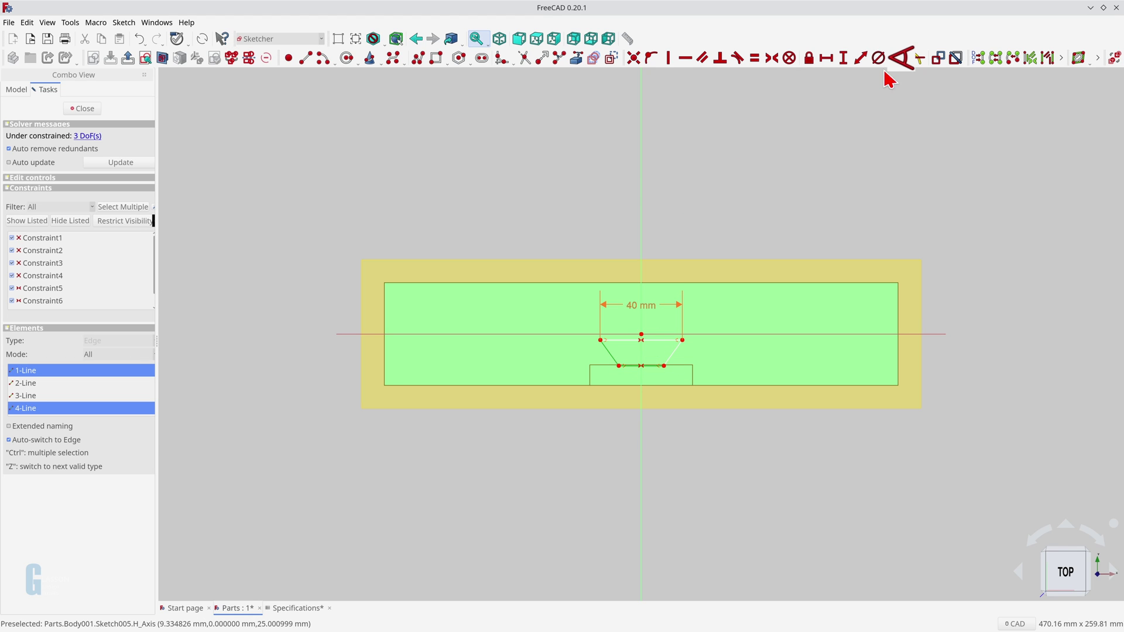
left_click(901, 59)
key("equal")
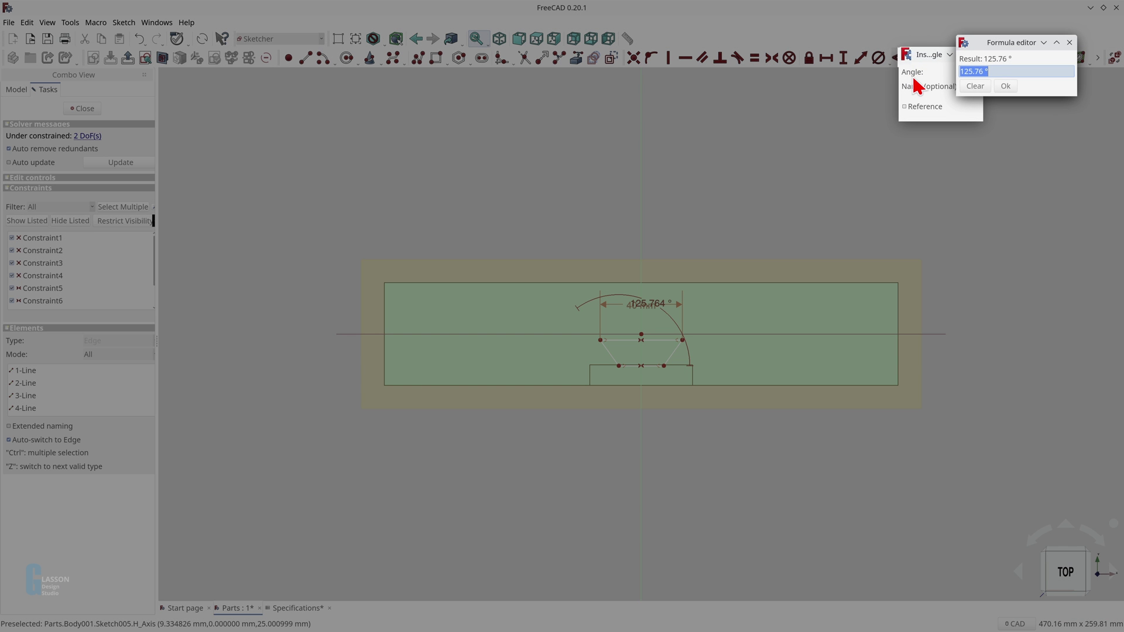
type("90-<<s")
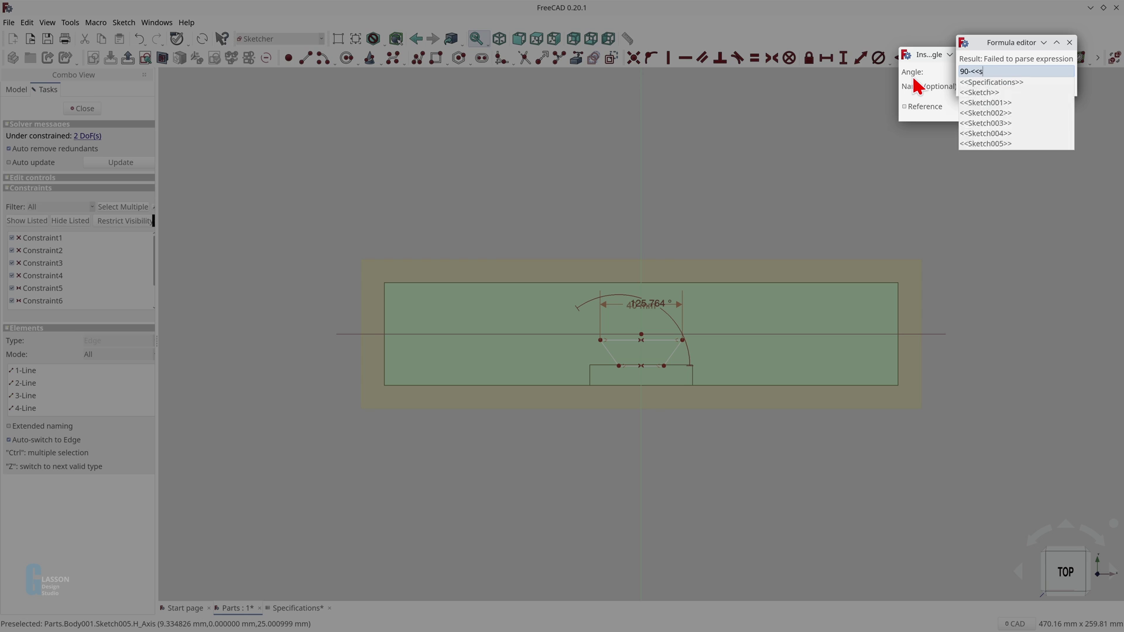
type("p")
key("Down")
type(".sc")
key("Down")
key("Down")
key("Down")
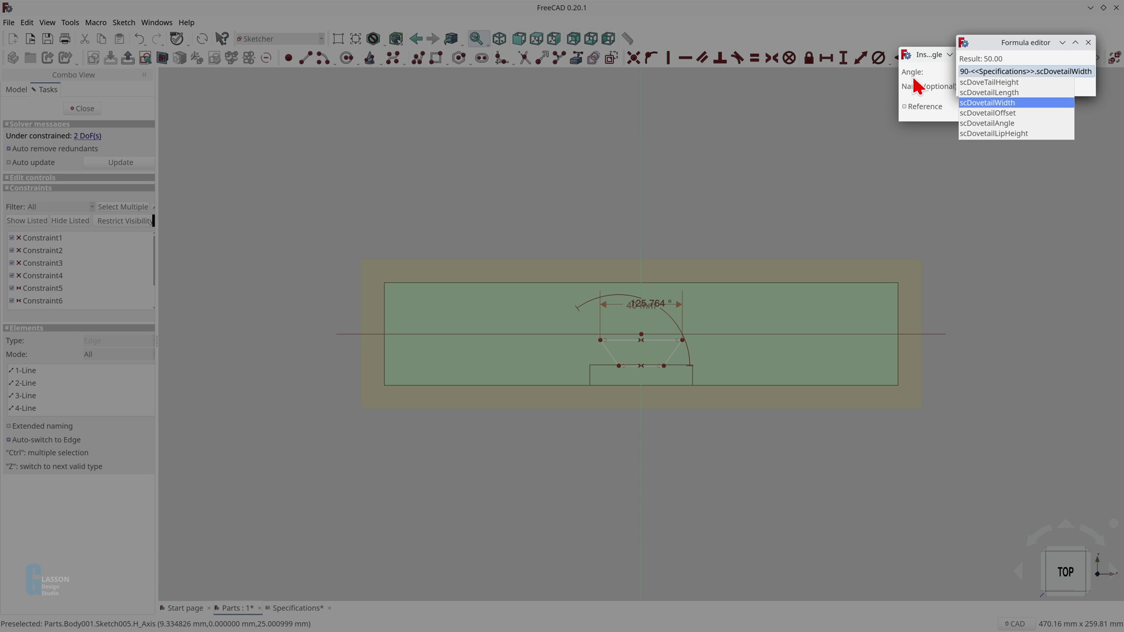
key("Down")
key("Down")
key("Return")
key("Return")
key("Return")
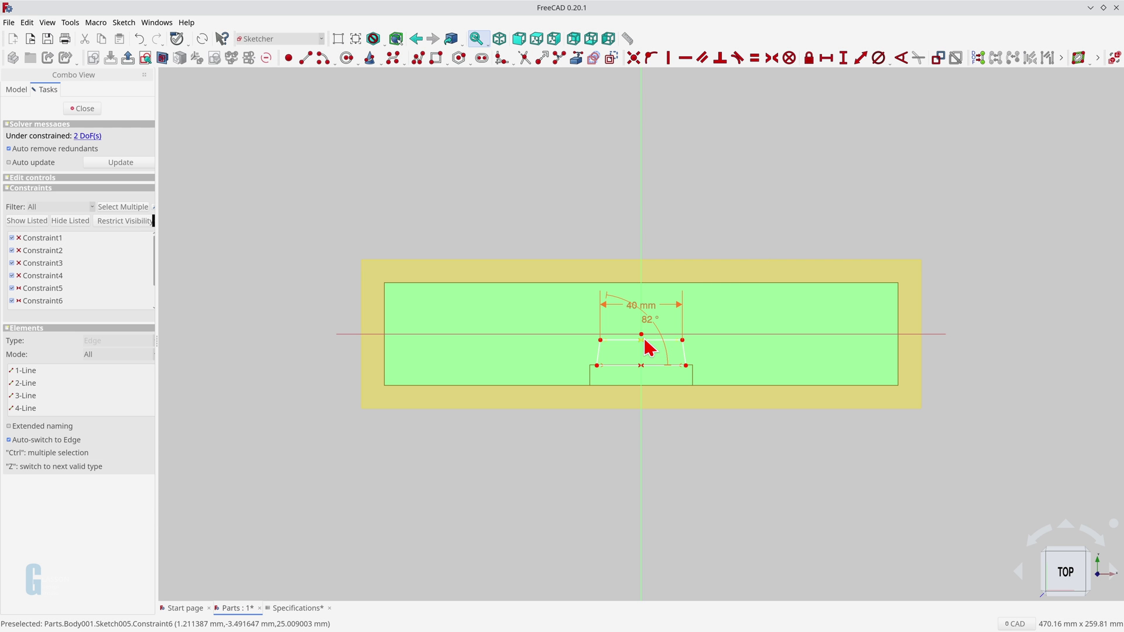
Move the angle label inside the trapezoid and change its formula to 90 + <<Specifications>>.scDovetailAngle, giving 98°.
left_click_drag(649, 322, 605, 346)
double_click(610, 352)
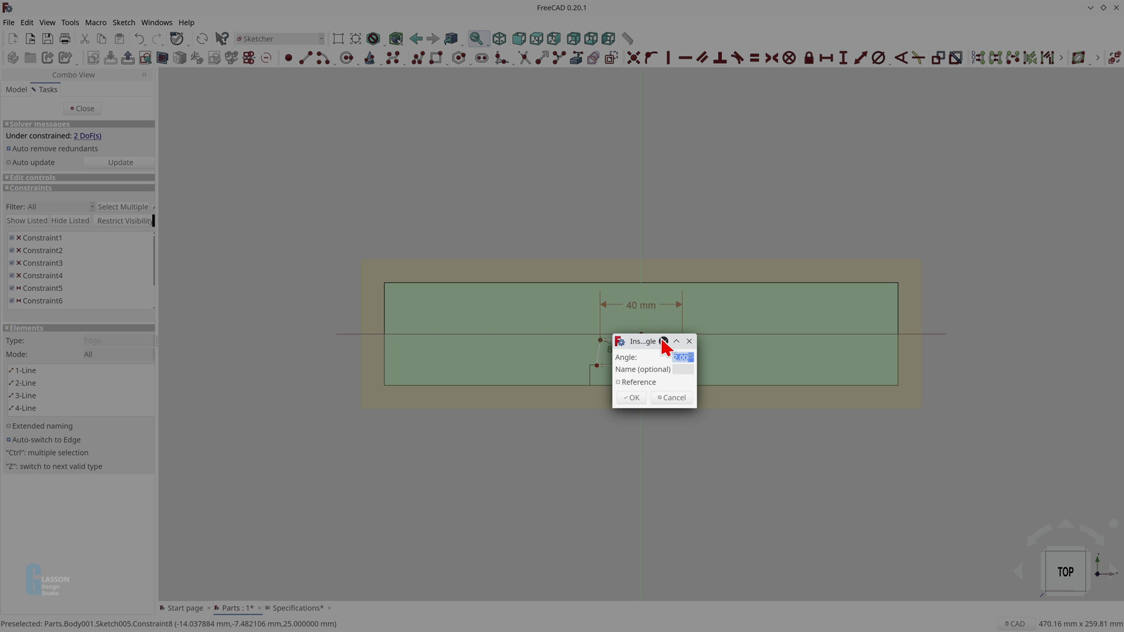
key("equal")
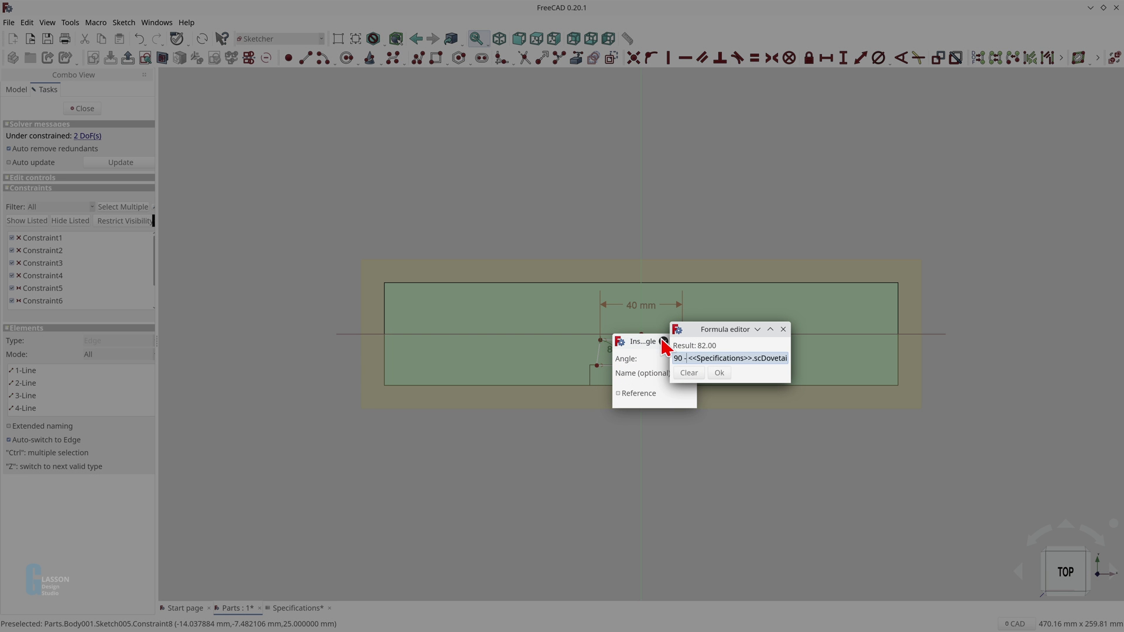
key("Return")
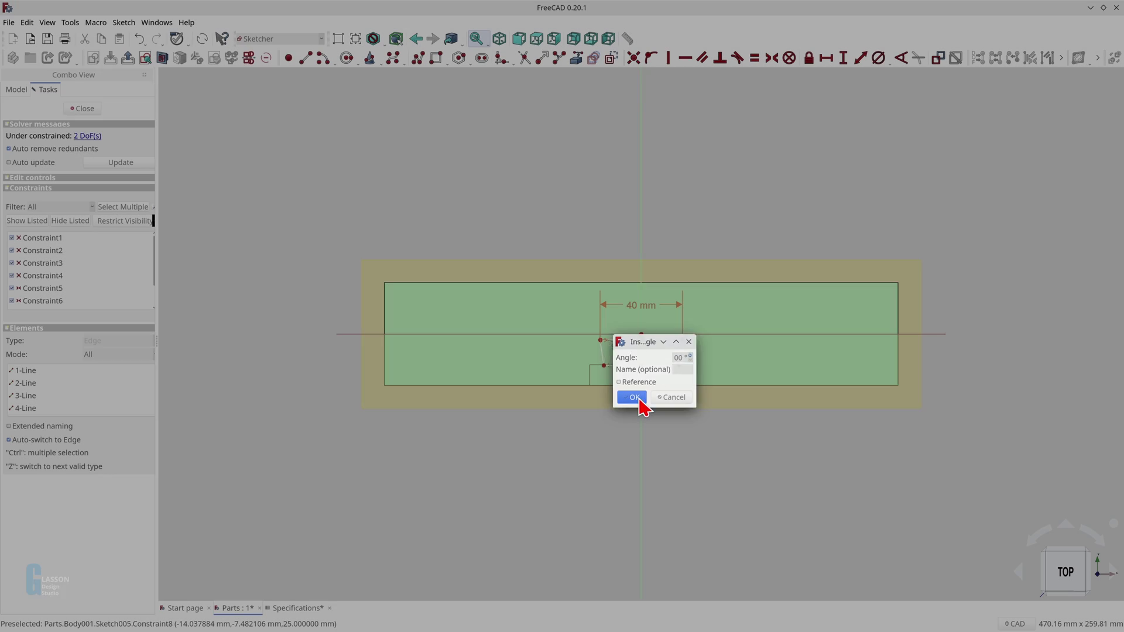
left_click(639, 399)
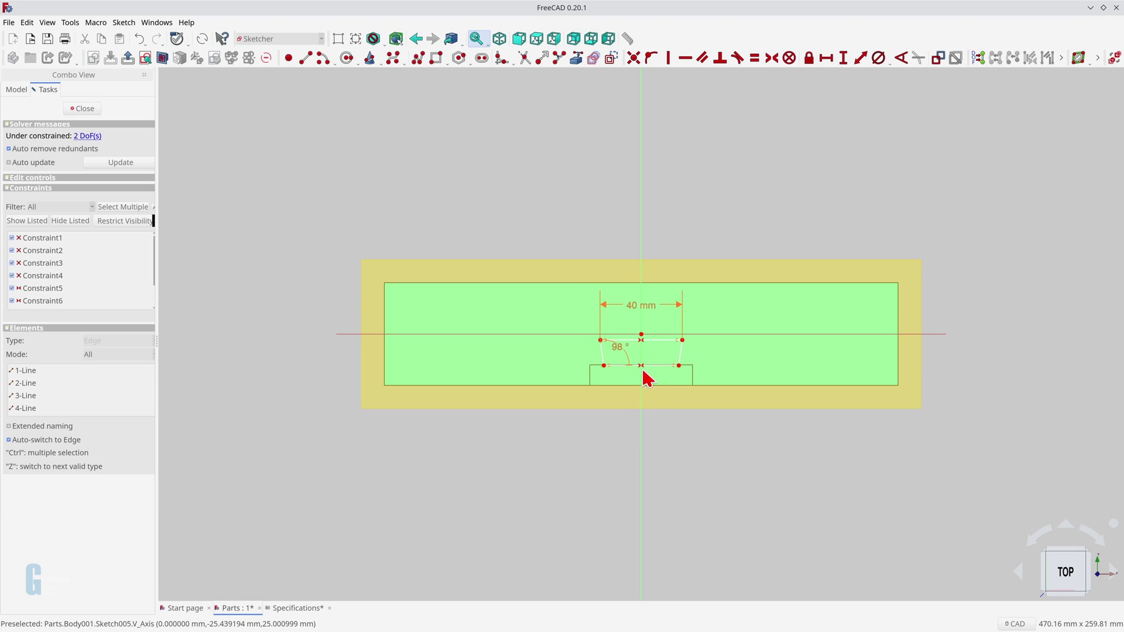
Constrain the vertical distance from the origin to the trapezoid's lower edge to <<Specifications>>.scBoardWidth/2 - <<Specifications>>.scMorticeDepth and move its label clear of the sketch.
left_click(642, 335)
left_click(677, 375)
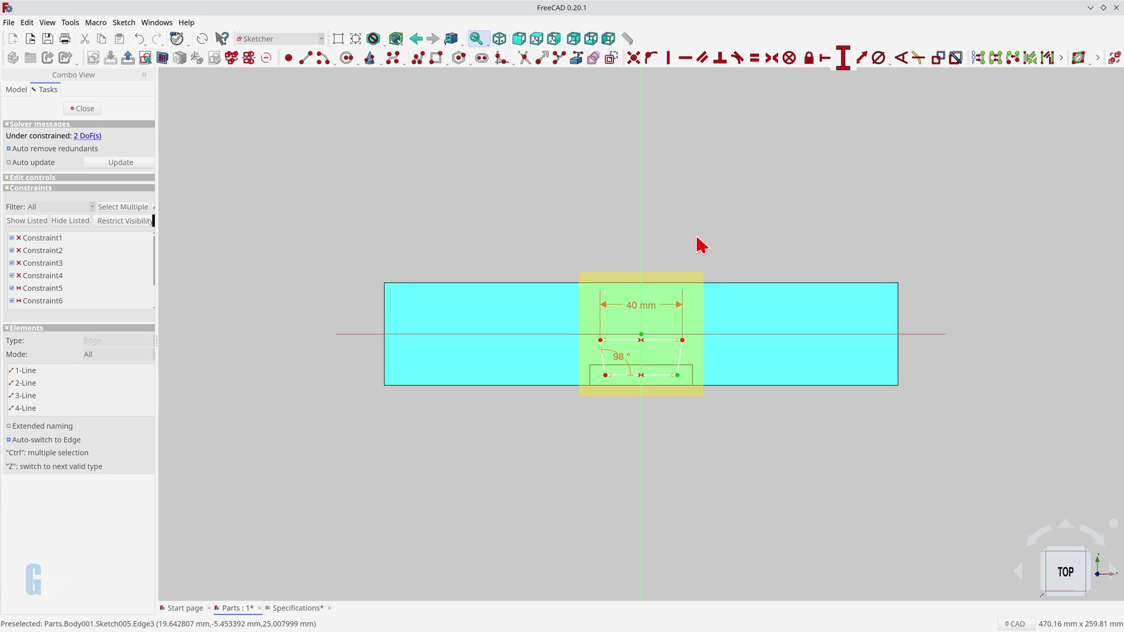
left_click(842, 65)
type("=<<sp")
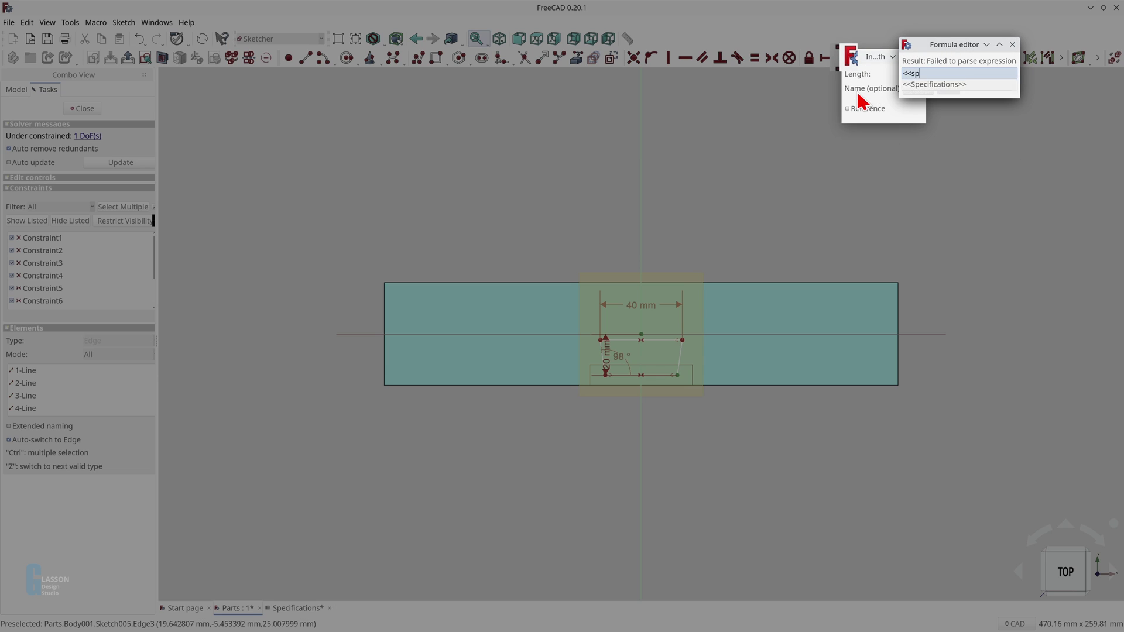
type("ecifications>>.scBoardWidth/2")
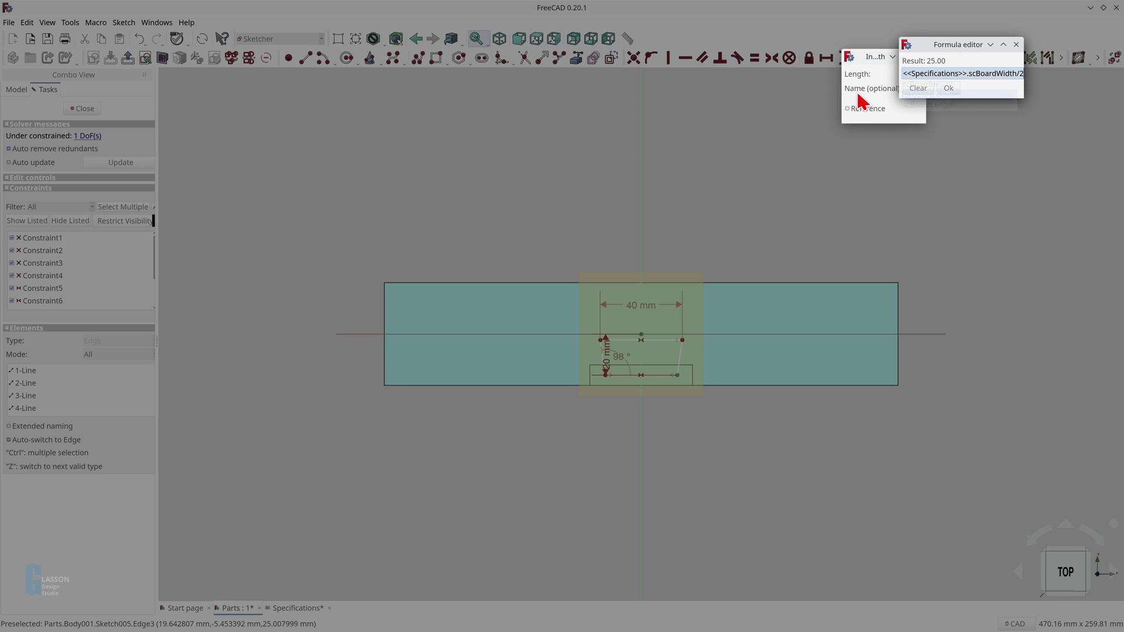
type(" - <<sc")
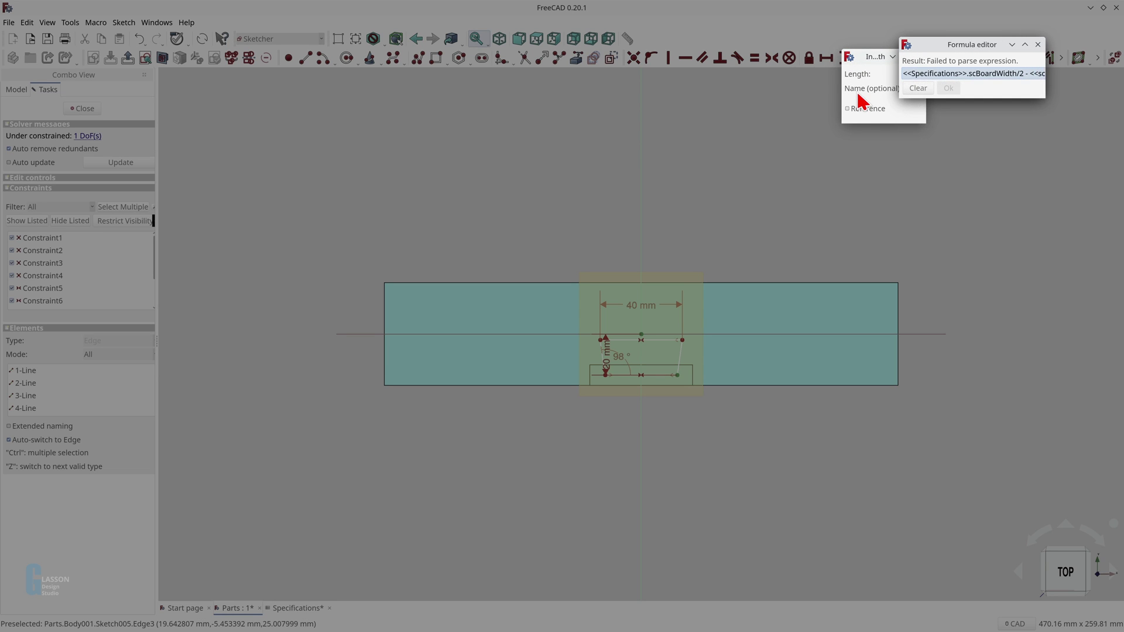
key("Return")
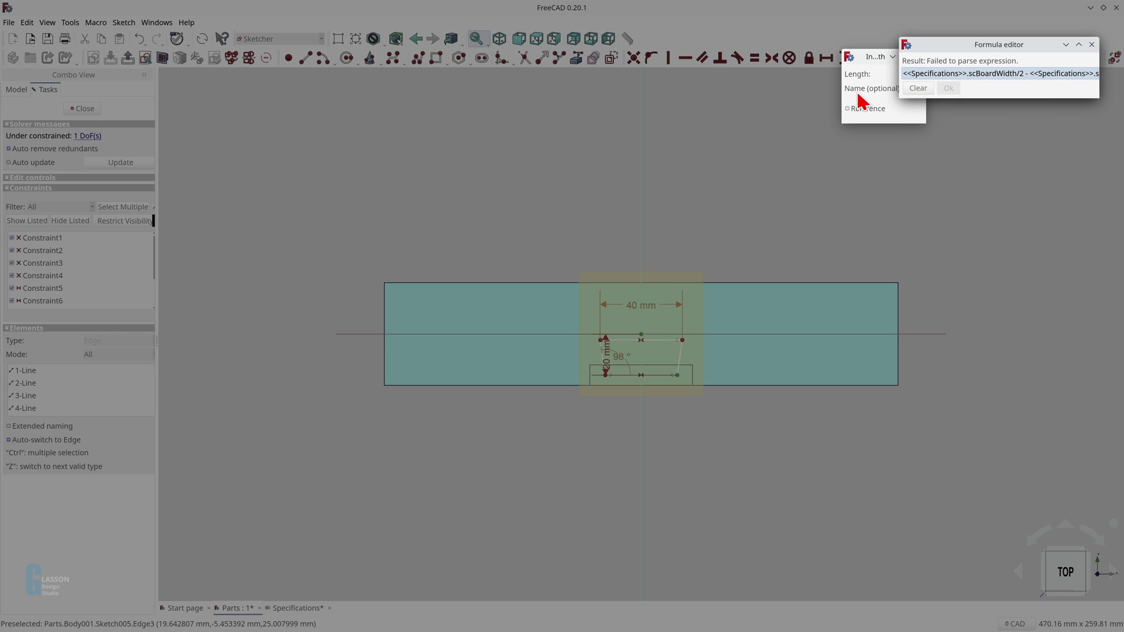
type("sc")
key("Down")
key("Down")
key("Down")
key("Down")
key("Down")
key("Down")
key("Down")
key("Return")
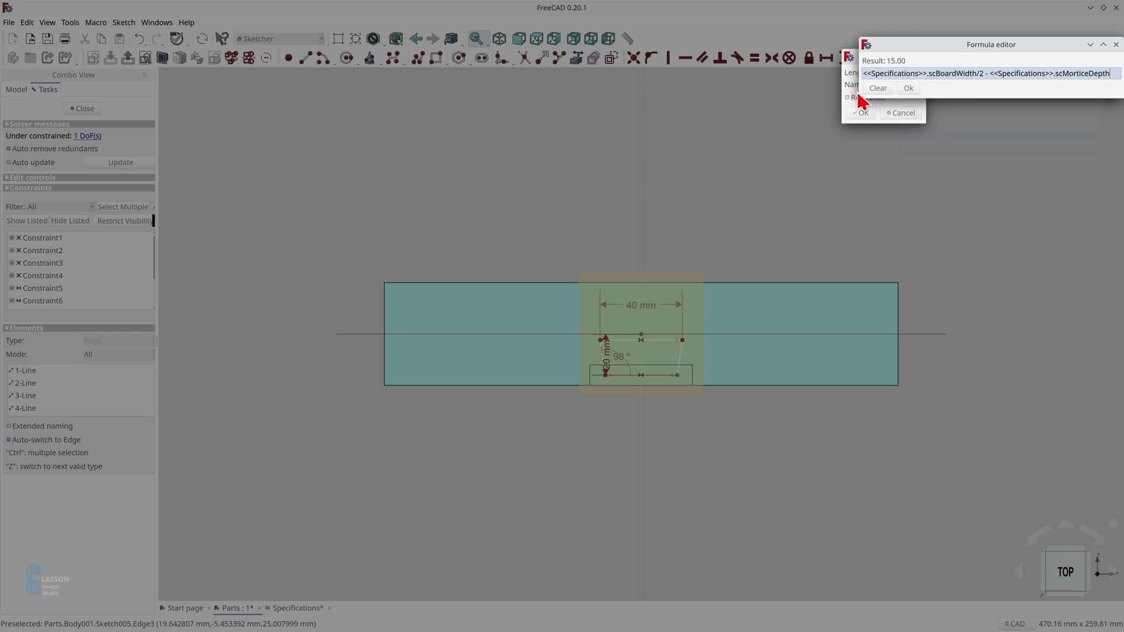
key("Return")
key("Return")
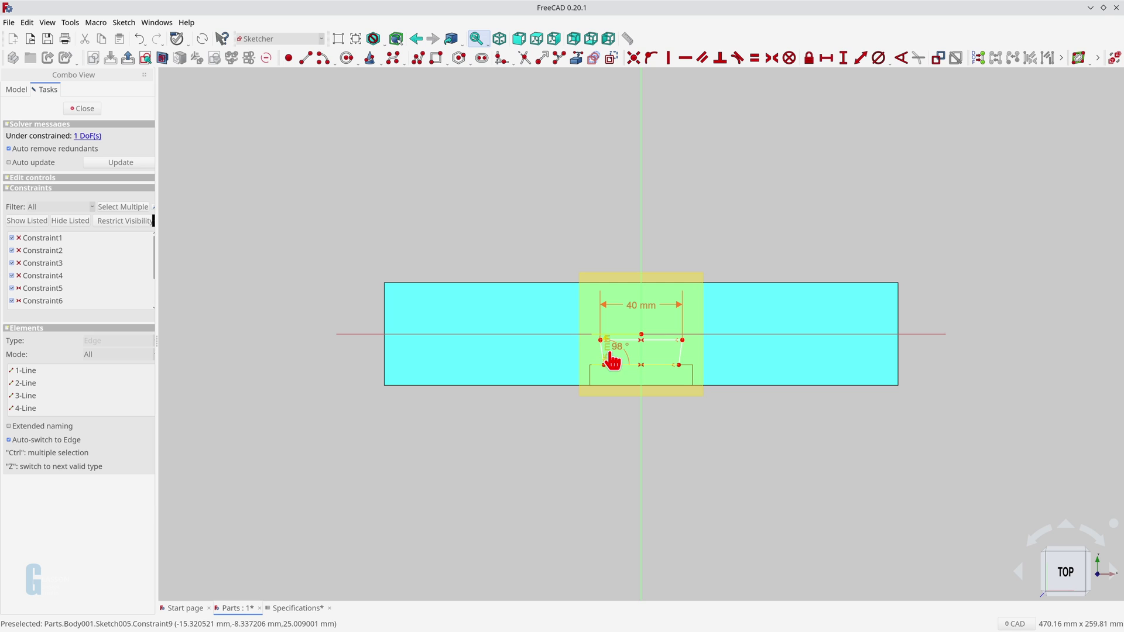
left_click_drag(609, 359, 739, 419)
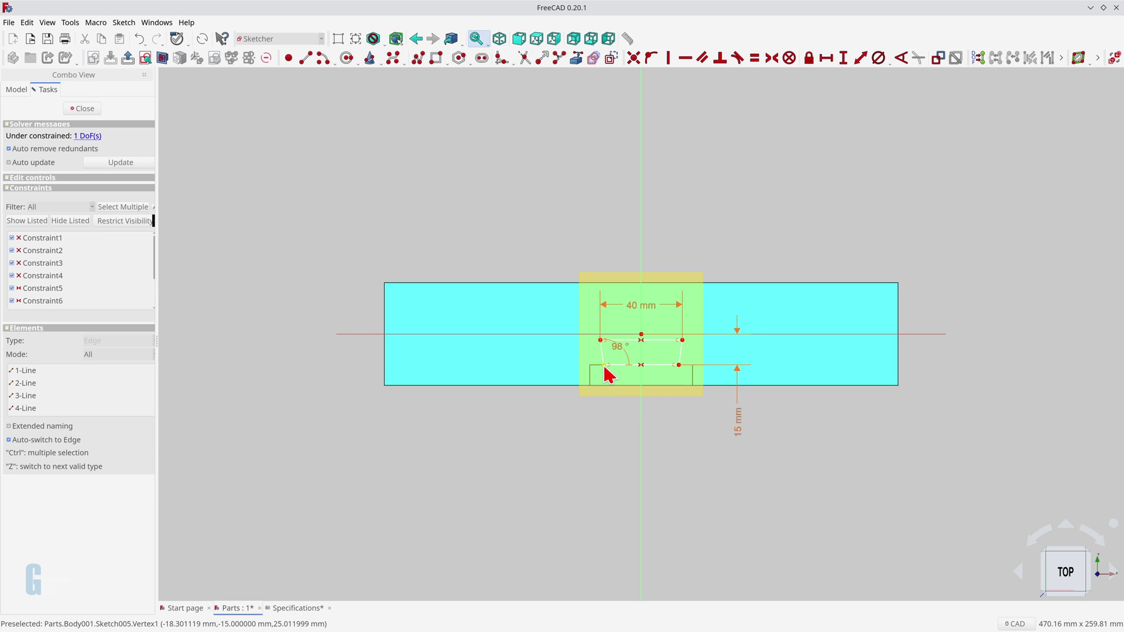
Constrain the vertical distance between the trapezoid's two left corners to a dovetail value from <<Specifications>> and move the dimension label outside the profile.
left_click(601, 341)
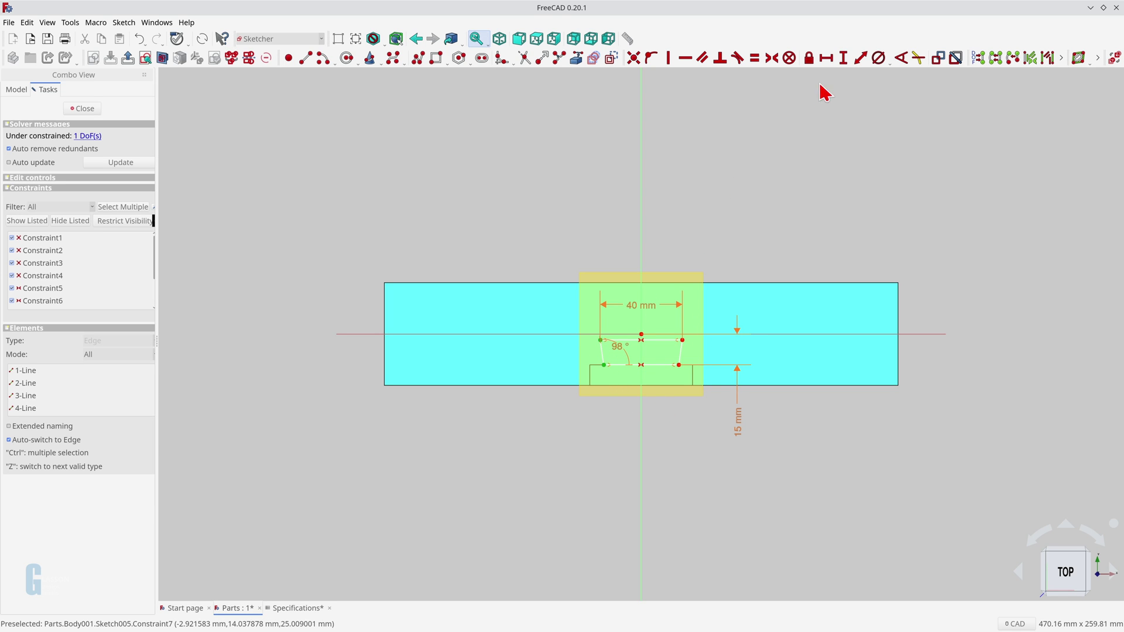
left_click(843, 58)
type("=<<Specifications>>.")
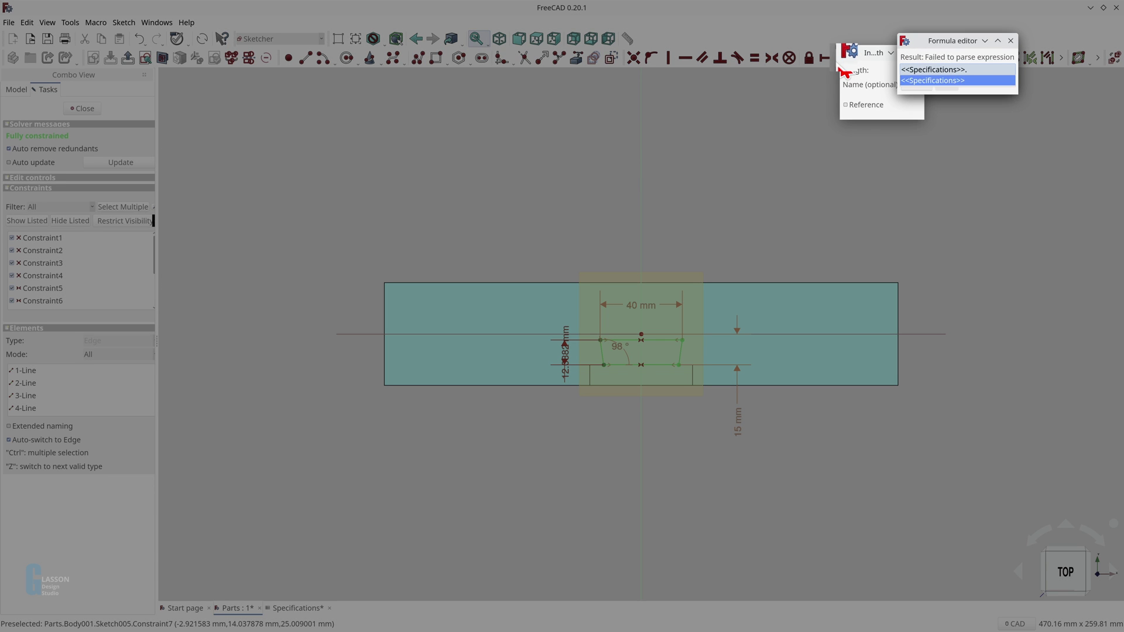
key("Down")
key("Down")
key("Down")
key("Down")
key("Return")
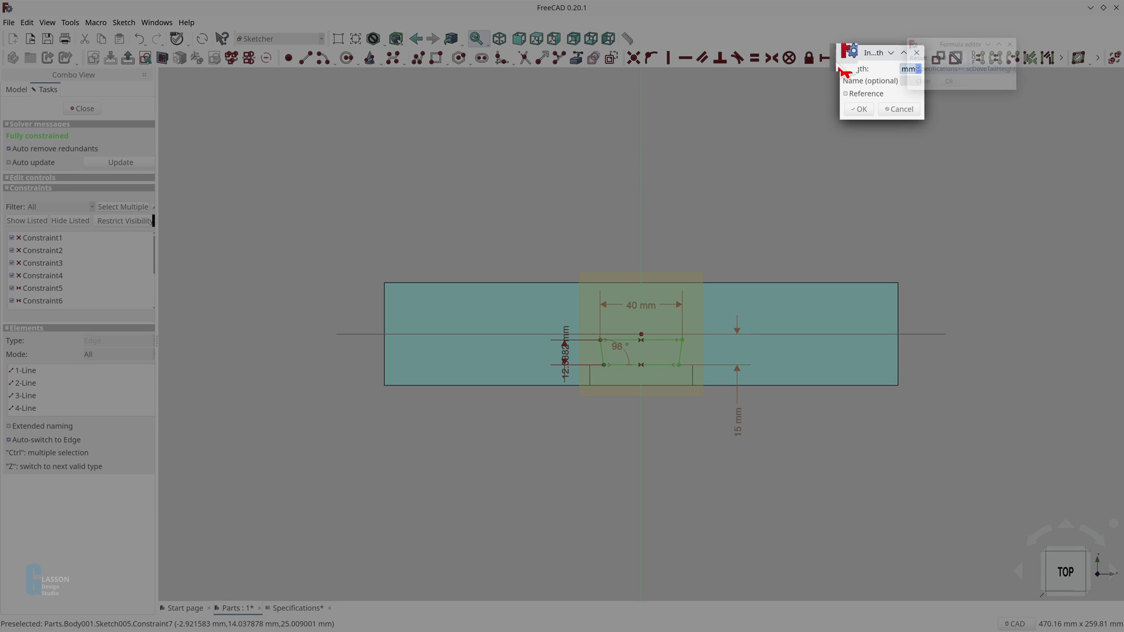
key("Return")
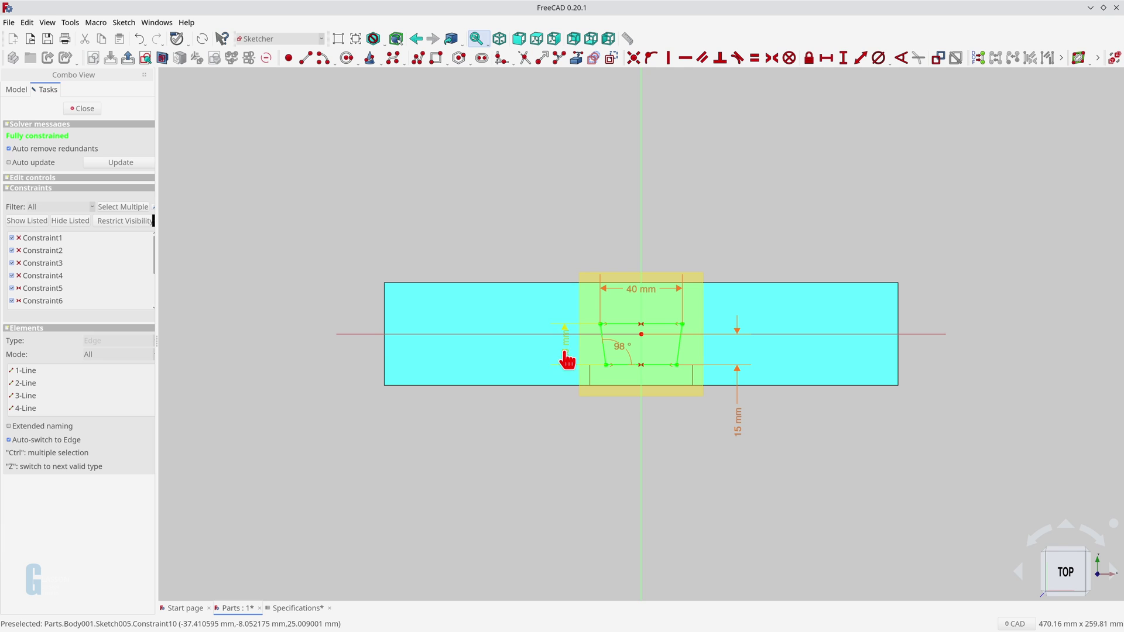
left_click_drag(567, 360, 522, 431)
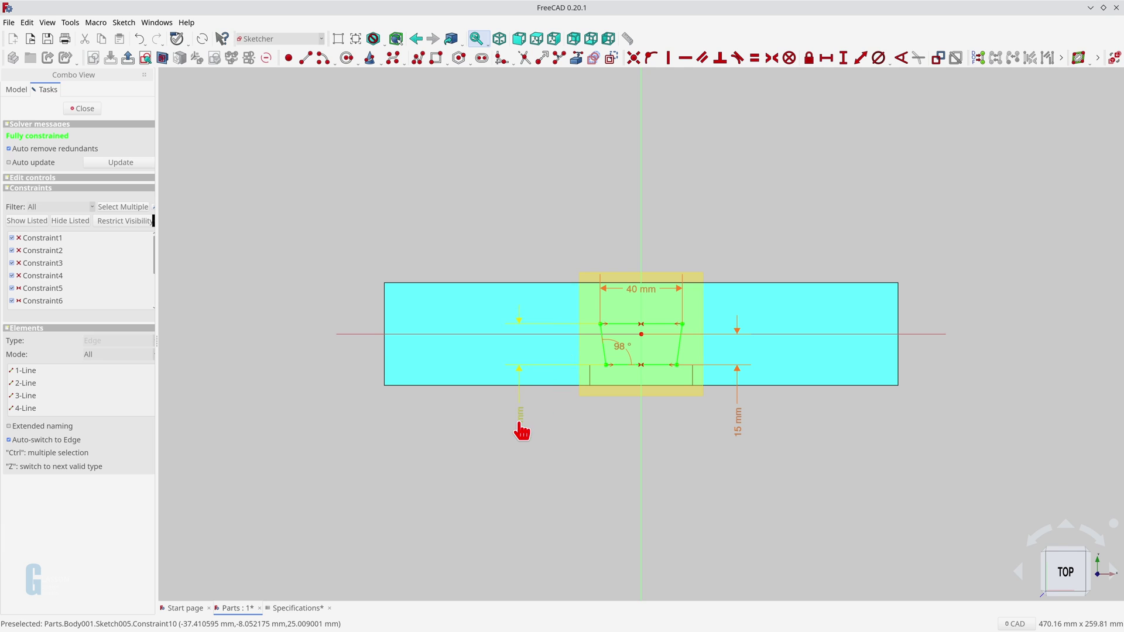
Finish the trapezoid sketch and pocket it 20 mm deep in Female Part, with the length linked to a dovetail value from <<Specifications>>.
left_click(89, 110)
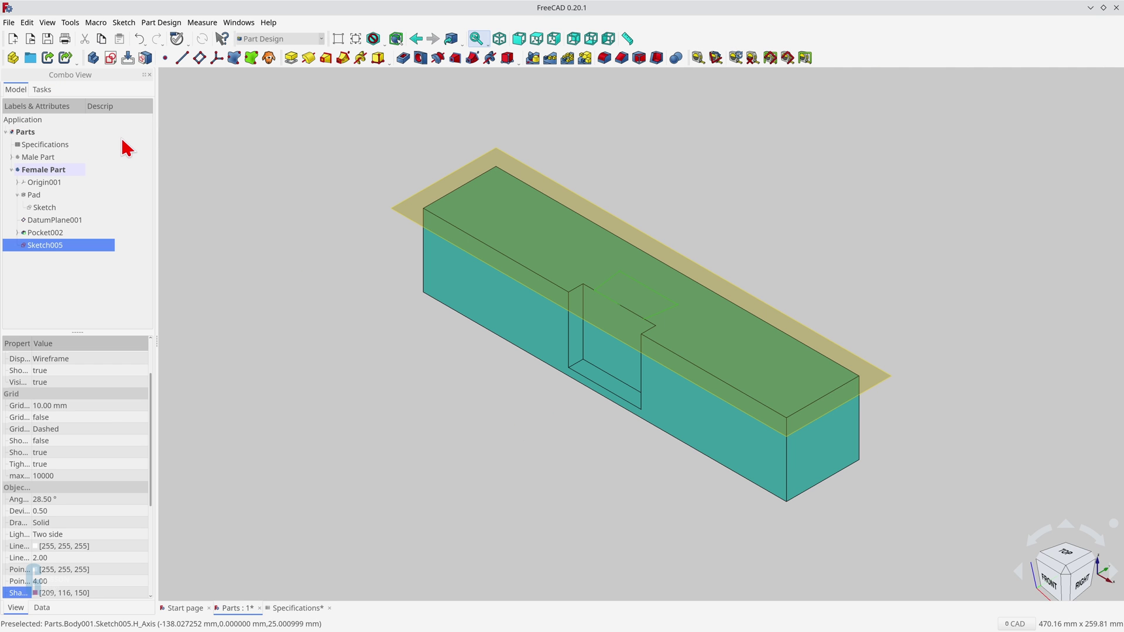
left_click(405, 57)
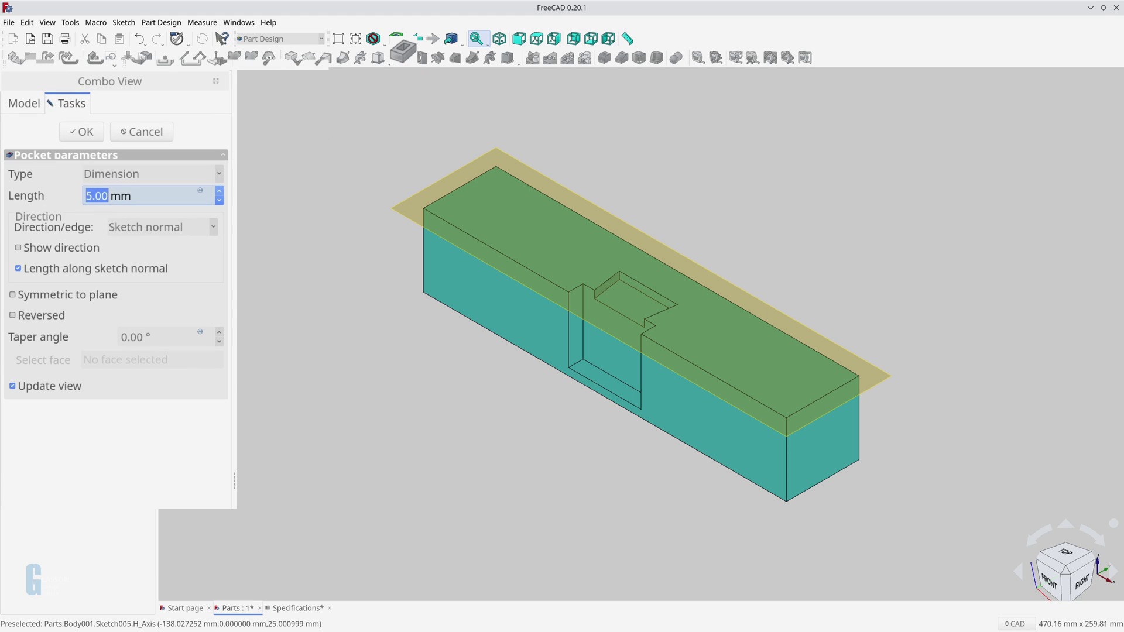
type("=<<Specifications>>.sc")
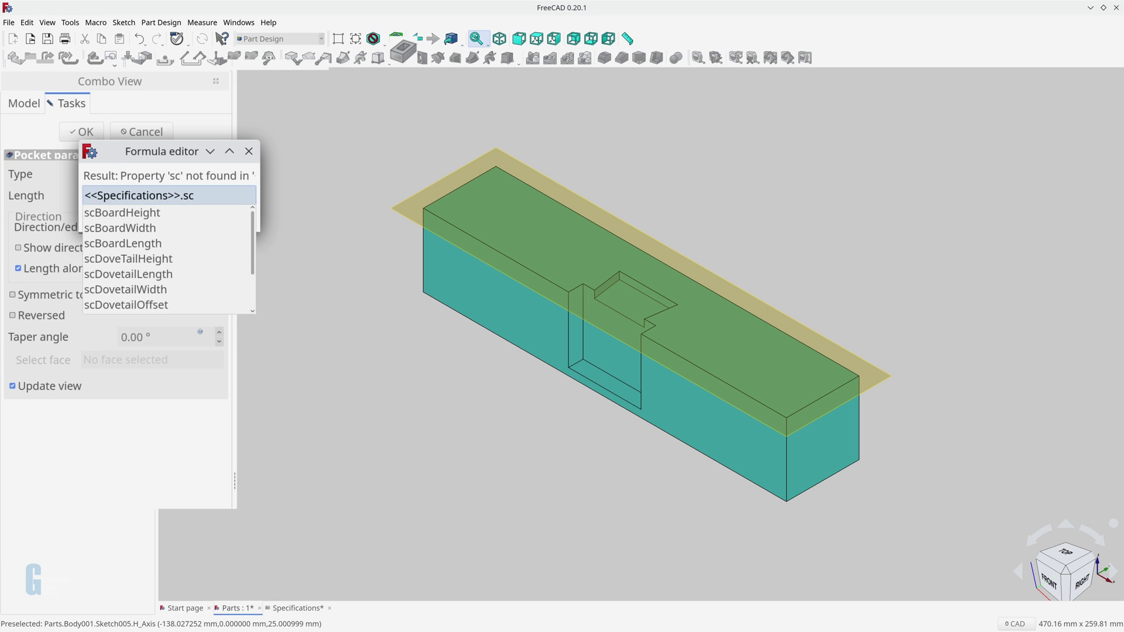
key("Down")
key("Down")
key("Down")
key("Down")
key("Down")
key("Return")
key("Return")
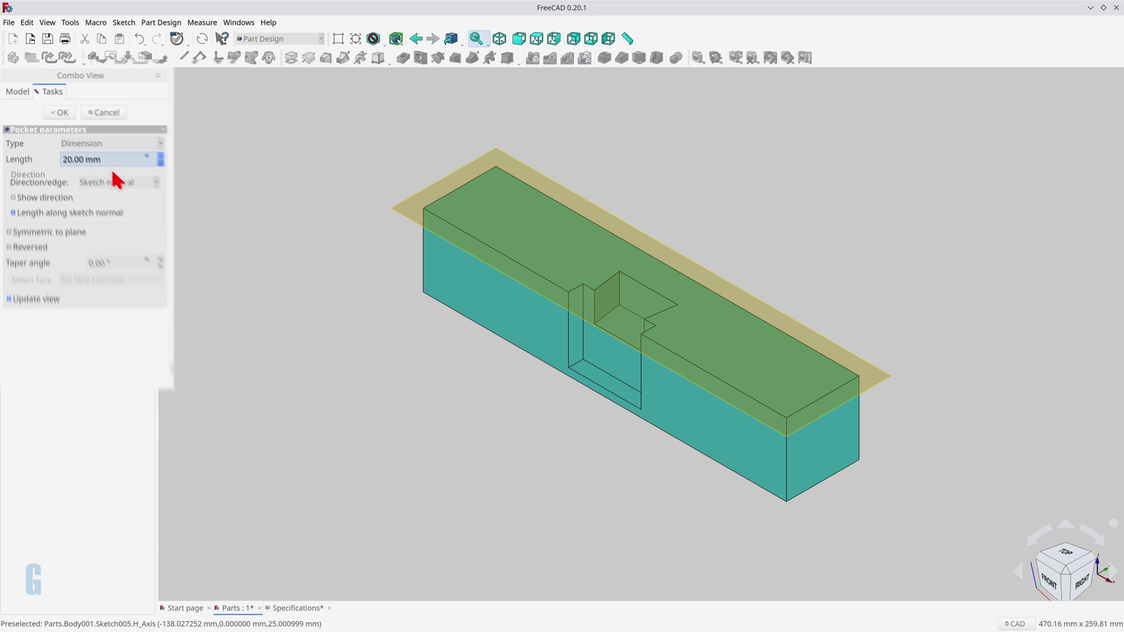
left_click(57, 109)
Hide DatumPlane001 in Female Part and clear the selection.
left_click(70, 220)
key("space")
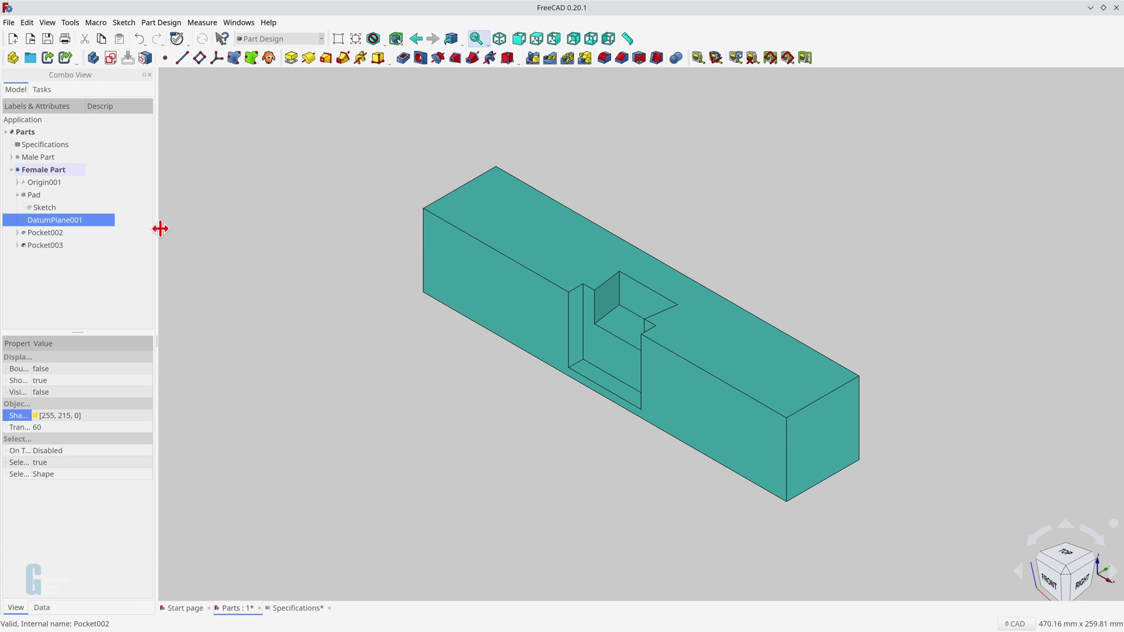
left_click(304, 222)
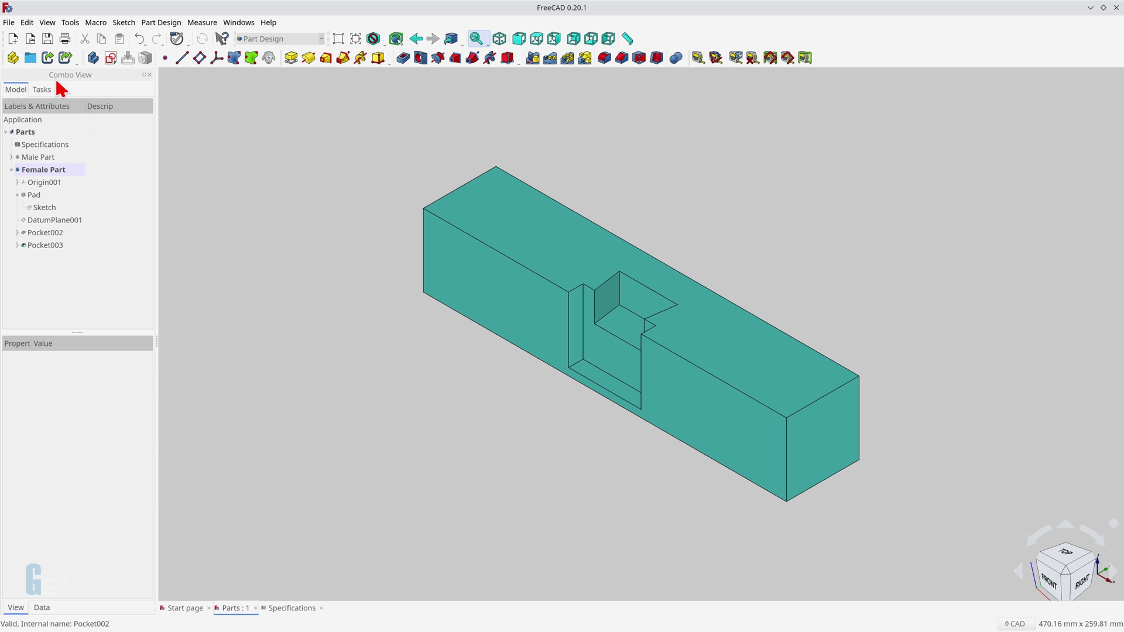
Create a new document and save it as Joint Assembly.
left_click(12, 38)
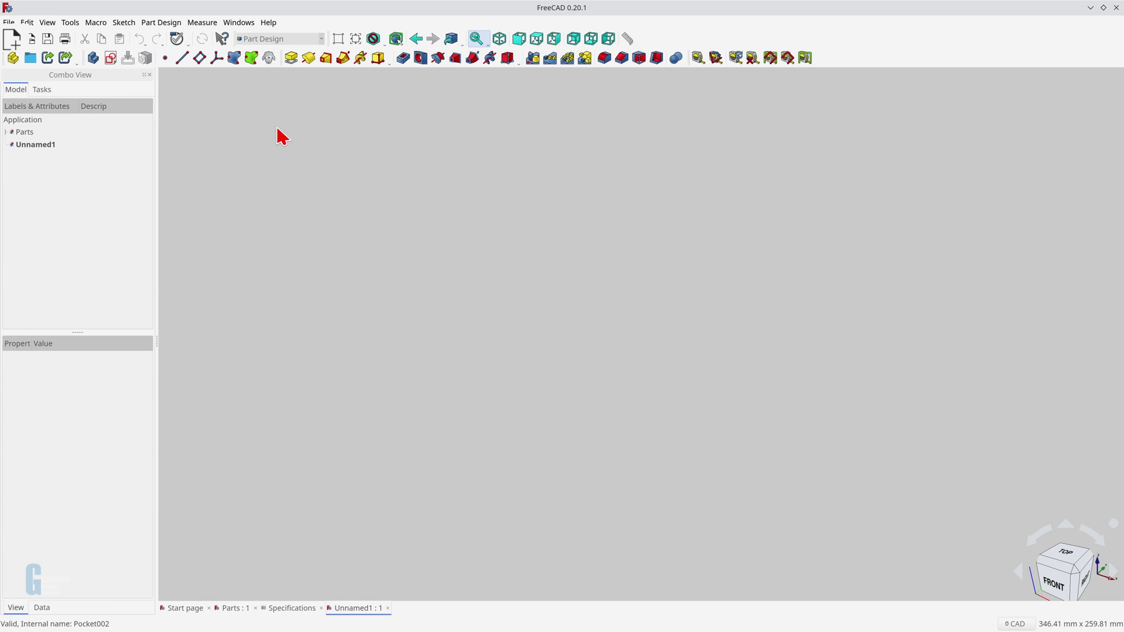
key("ctrl+s")
type("Joint")
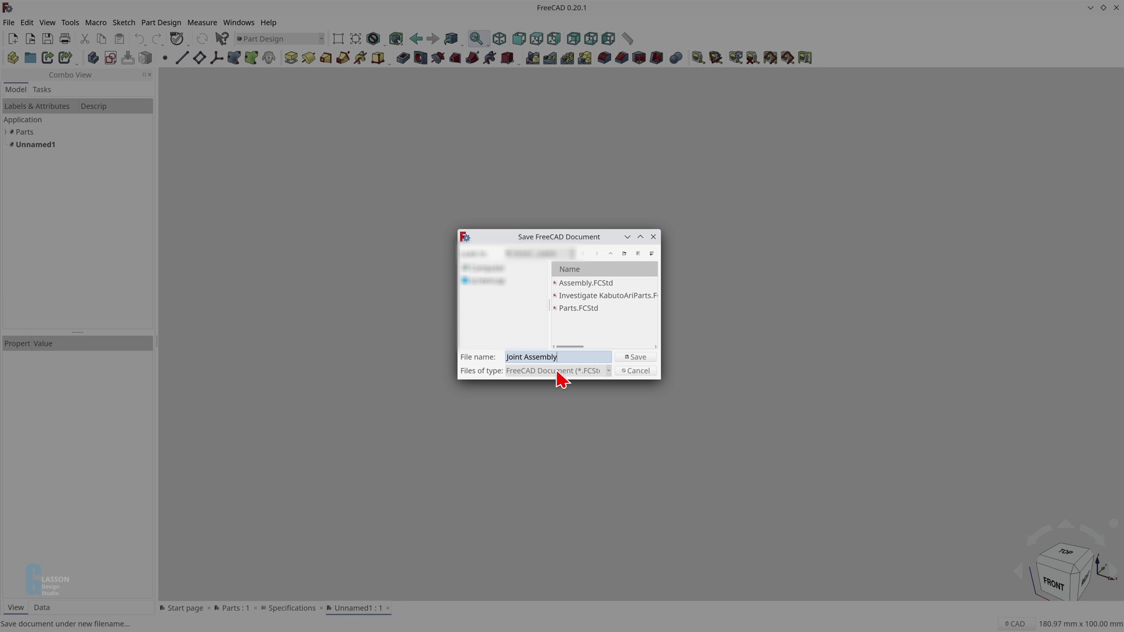
type(" Assembly")
key("Return")
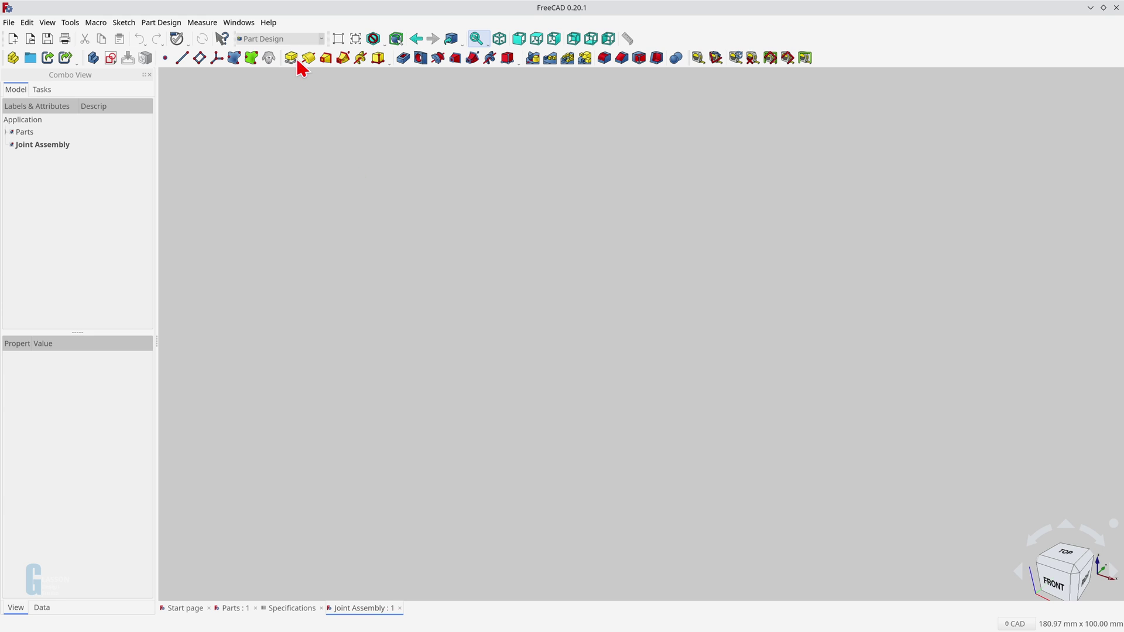
Switch to the A2plus workbench, then expand and activate the Parts document.
left_click(316, 41)
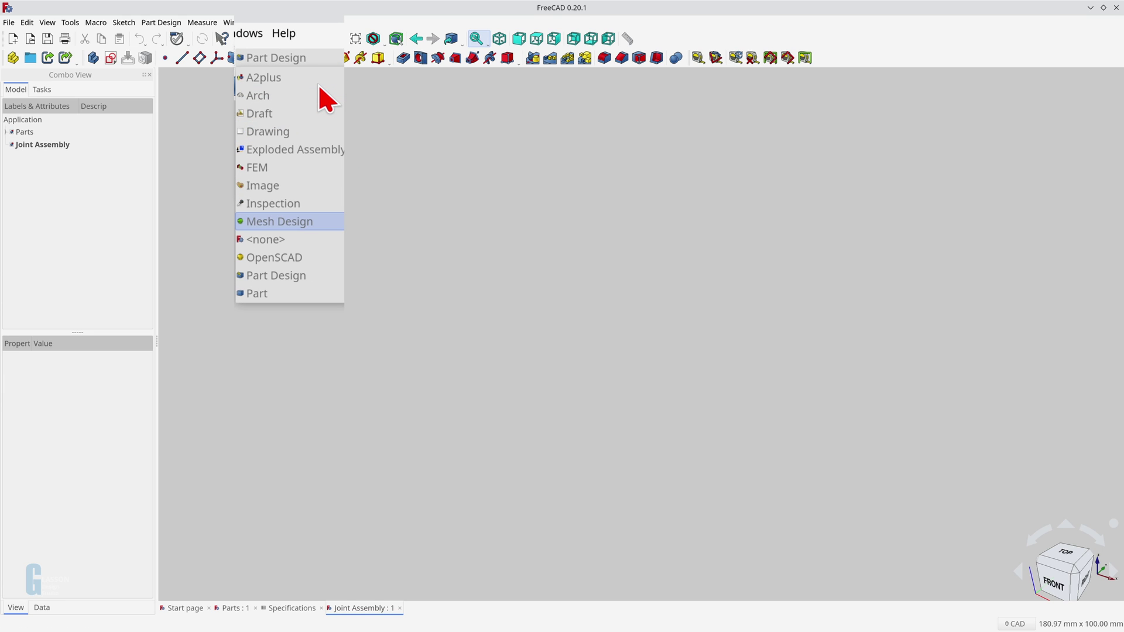
left_click(287, 55)
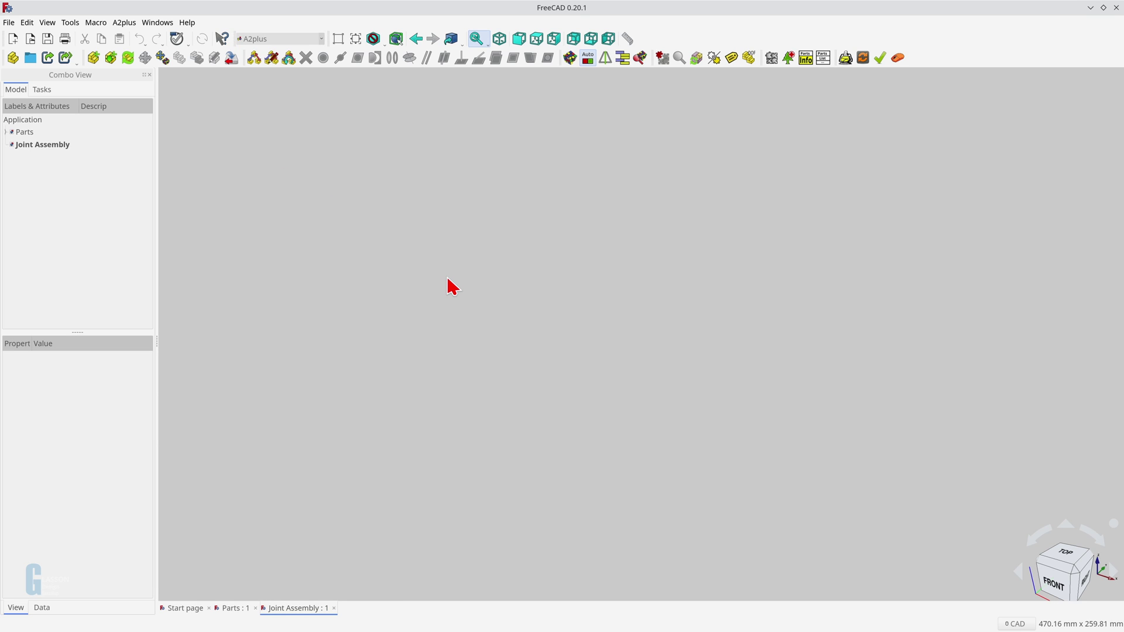
left_click(6, 133)
double_click(32, 133)
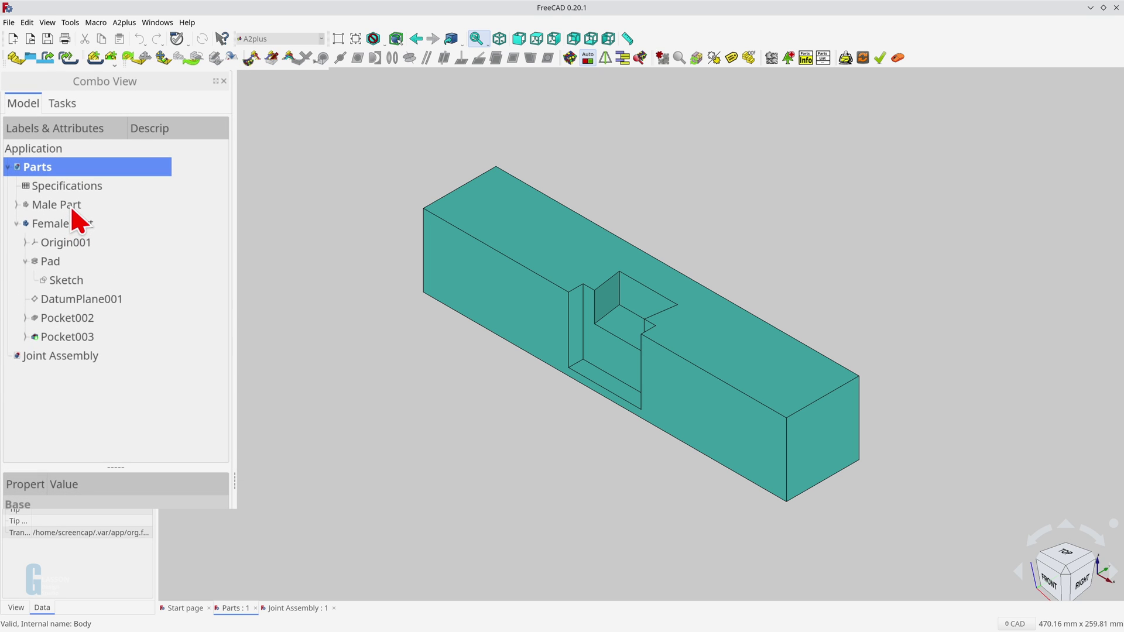
Make Male Part visible alongside Female Part and save the Parts document.
left_click(59, 205)
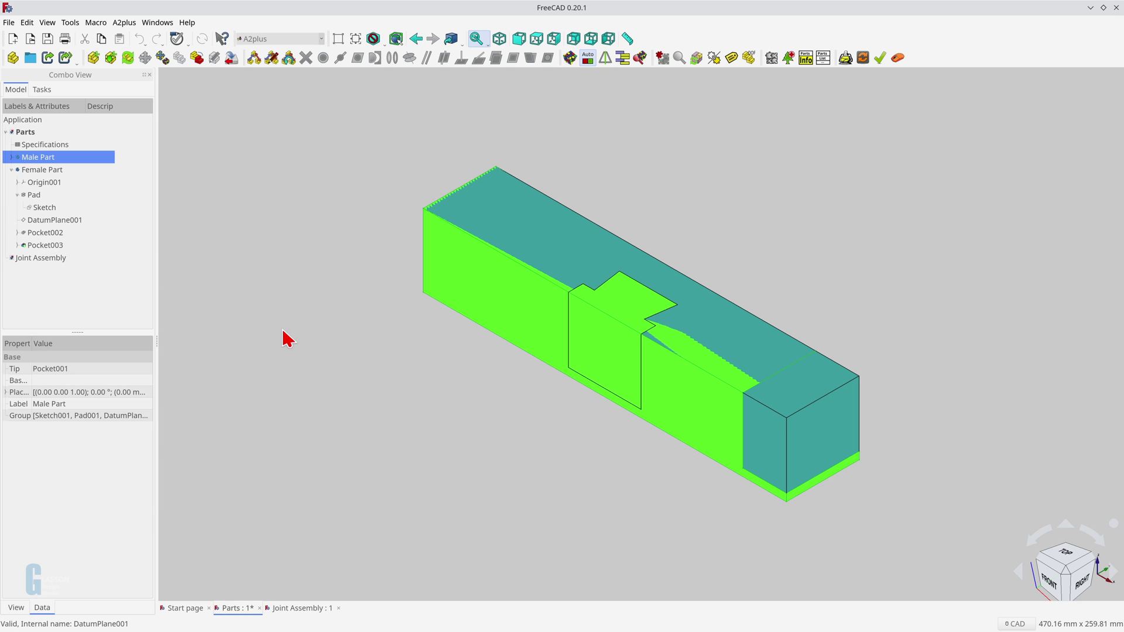
key("ctrl+s")
Import Female Part and Male Part from Parts.FCStd into Joint Assembly, placing the male part clear of the female part.
left_click(280, 610)
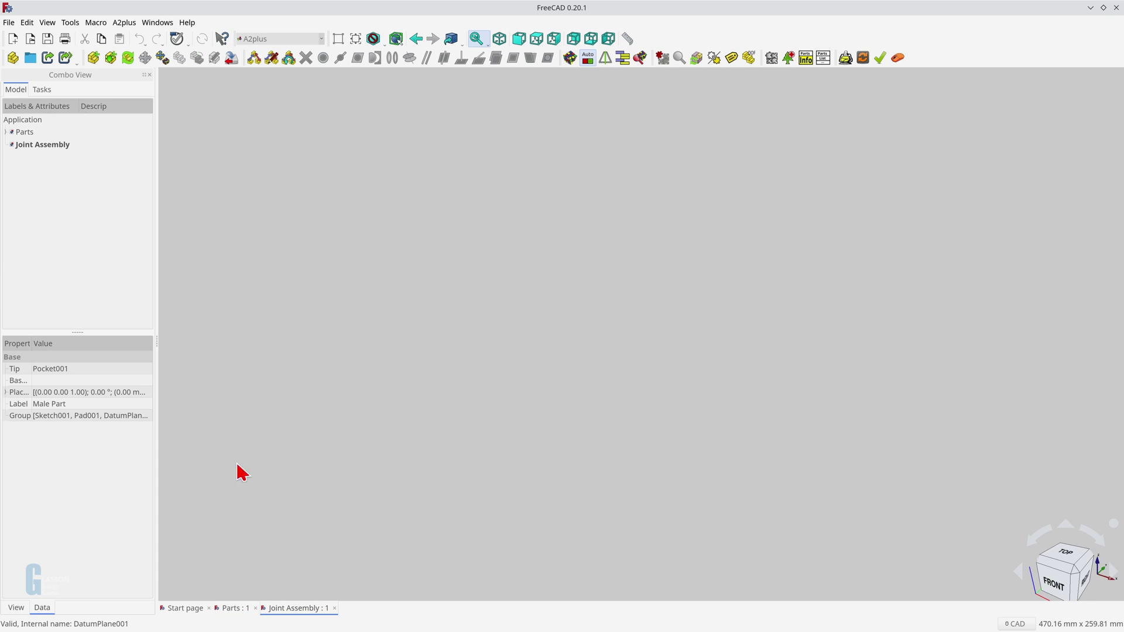
left_click(112, 65)
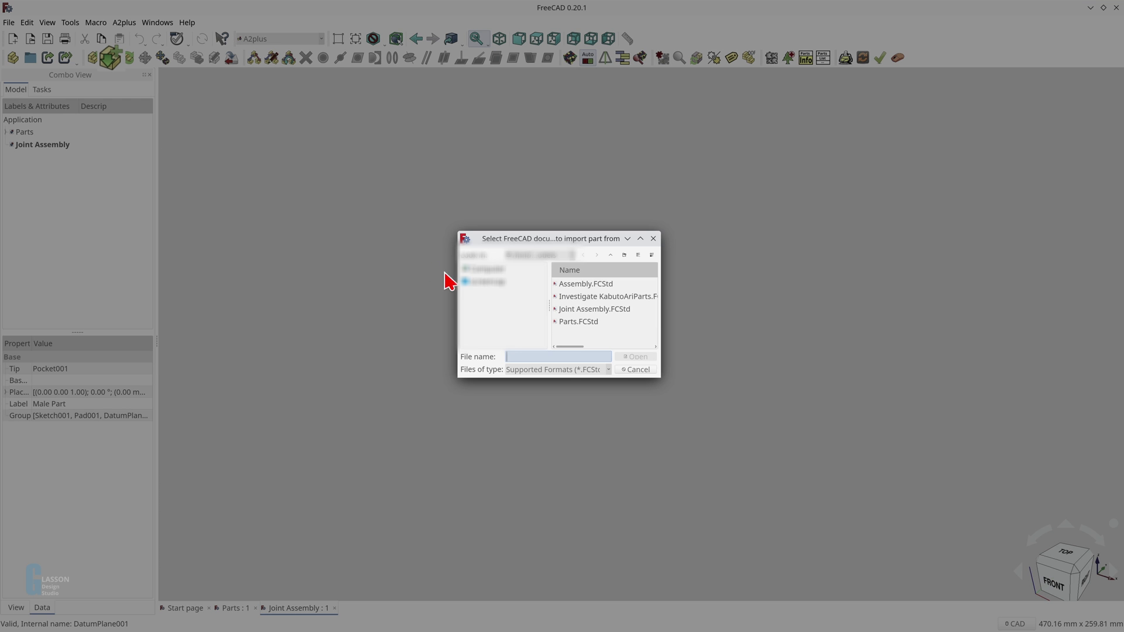
left_click(589, 322)
left_click(635, 356)
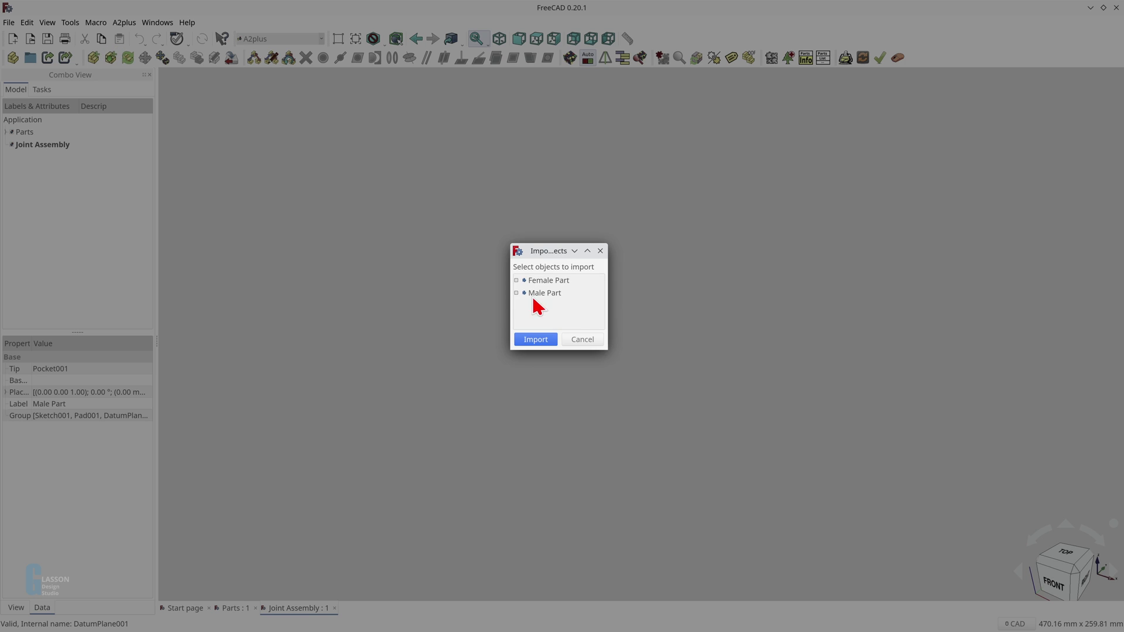
left_click(517, 293)
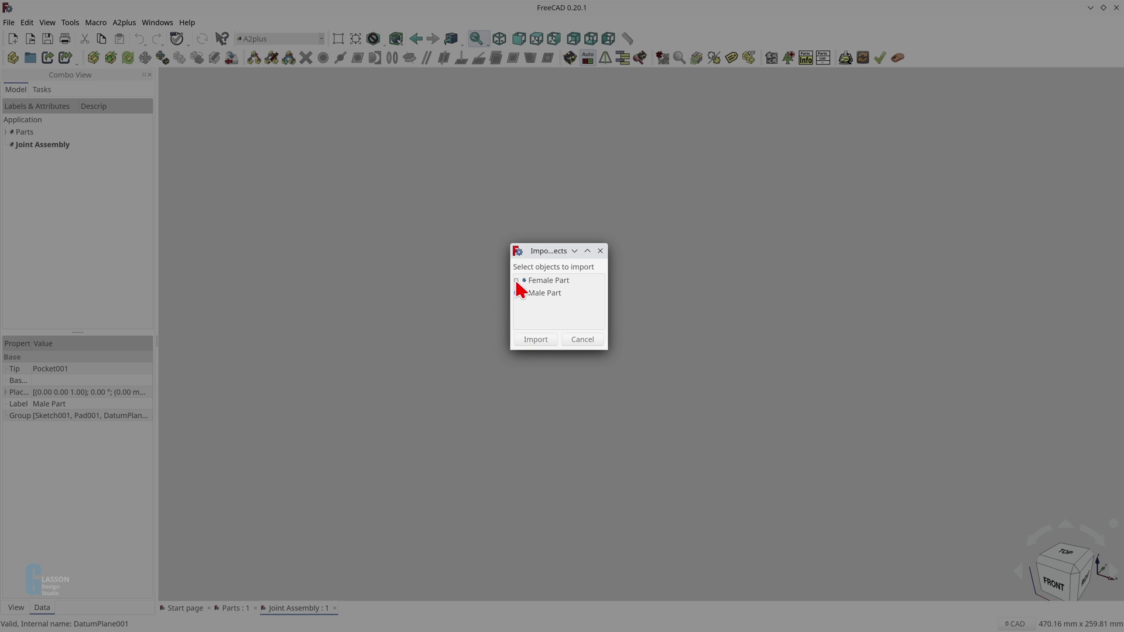
left_click(517, 281)
left_click(536, 340)
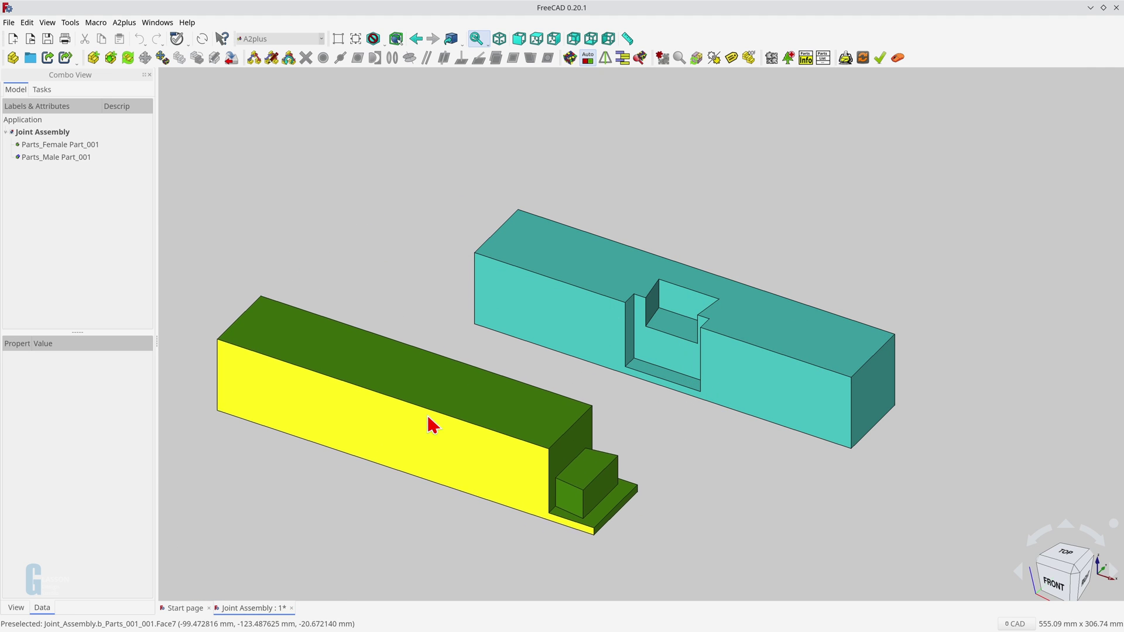
left_click(424, 428)
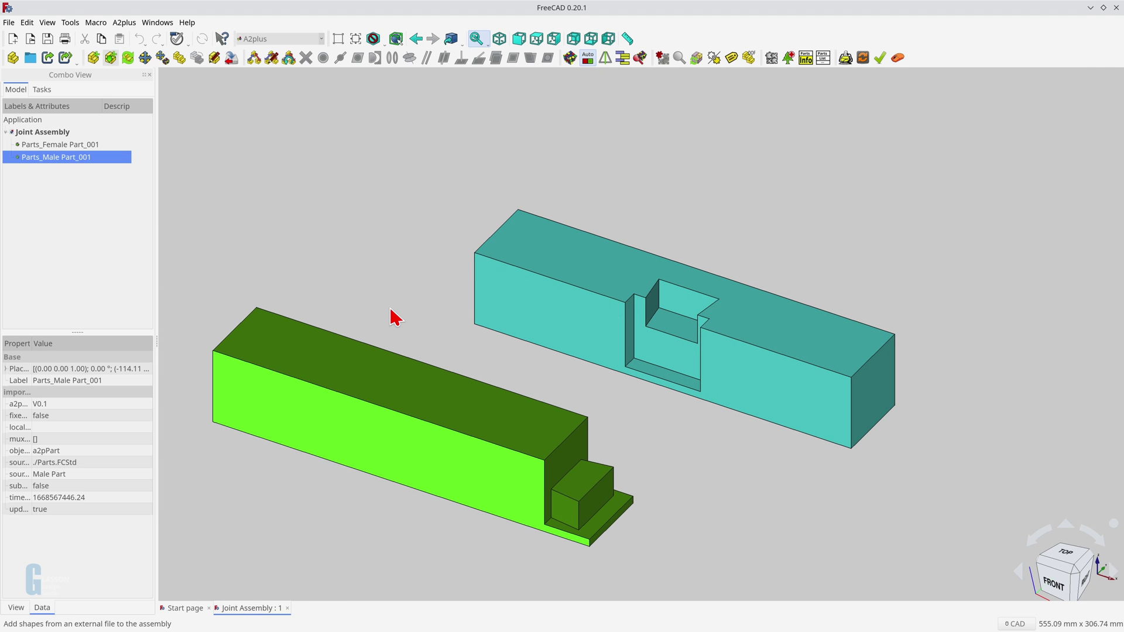
Add a plane coincident constraint between the male dovetail's upper face and the female dovetail pocket's floor, with the direction flipped.
left_click(589, 489)
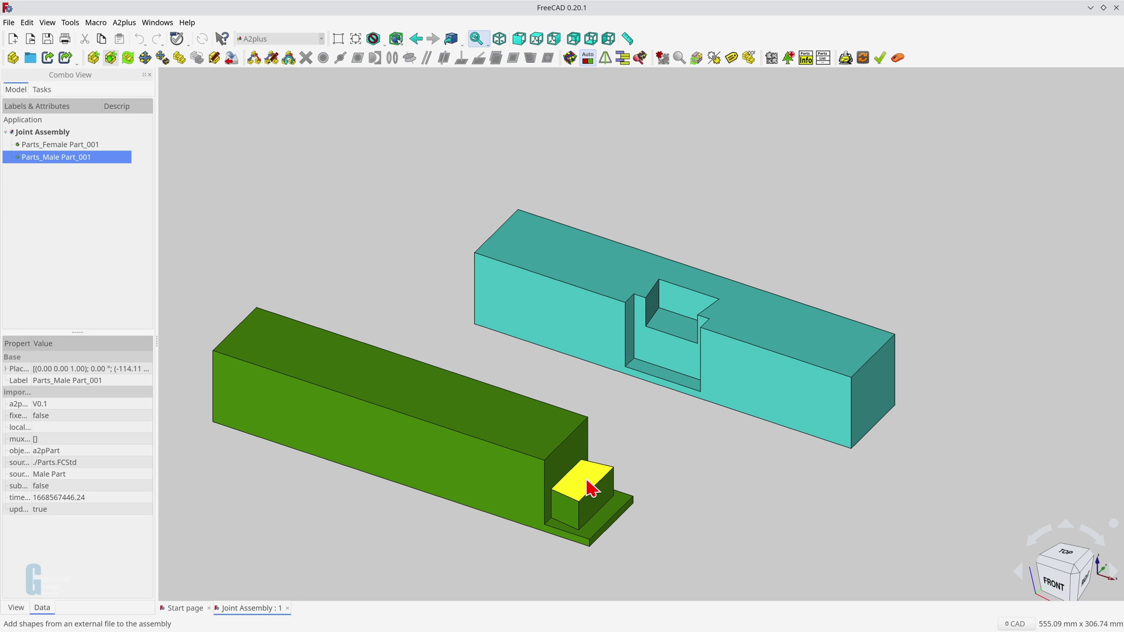
left_click(679, 337, "ctrl")
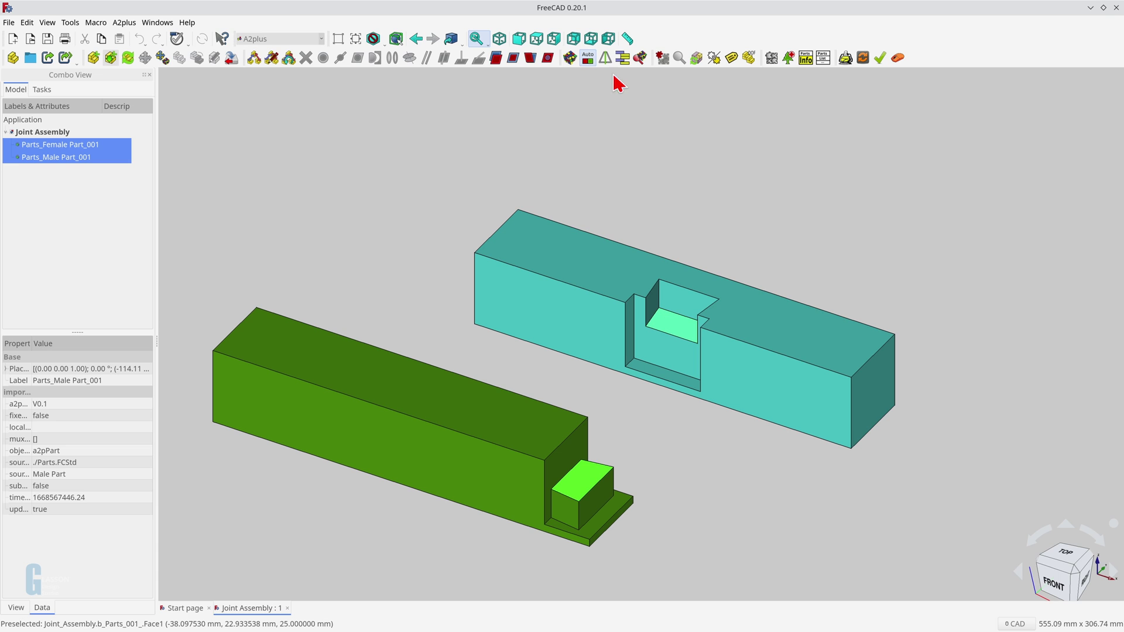
left_click(514, 71)
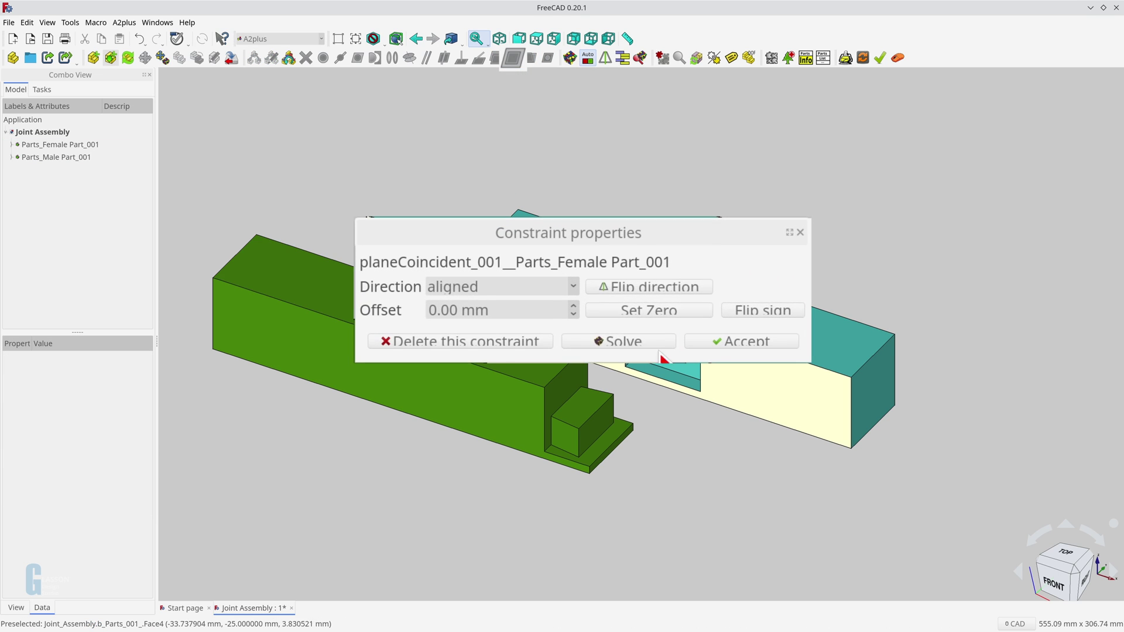
left_click(694, 288)
left_click(732, 342)
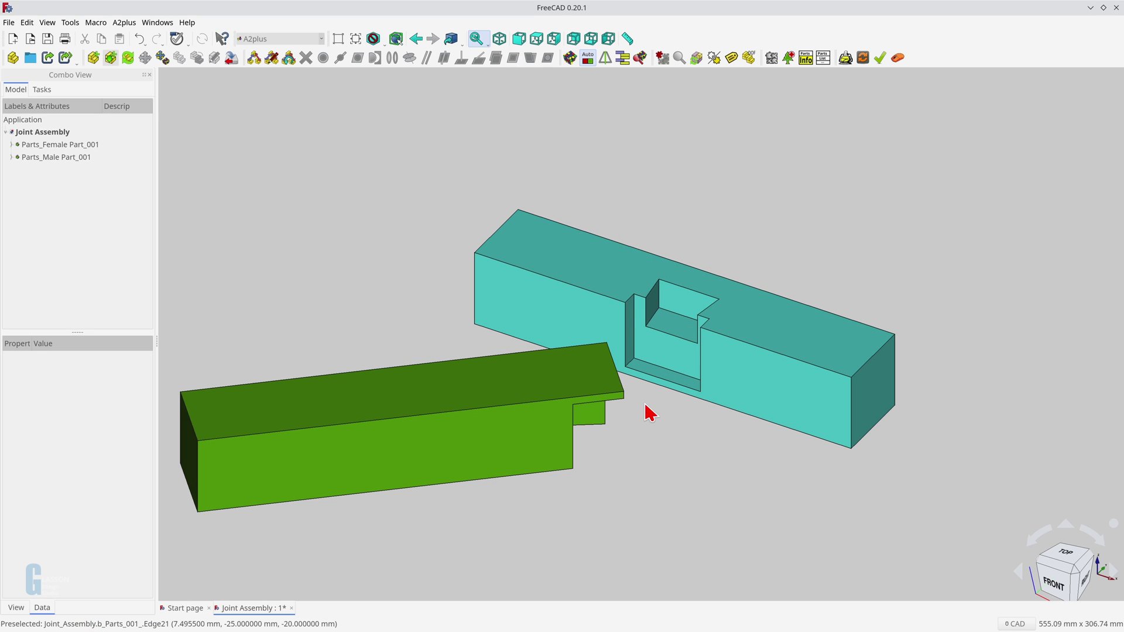
Select the side face of the male part's dovetail.
left_click(600, 421)
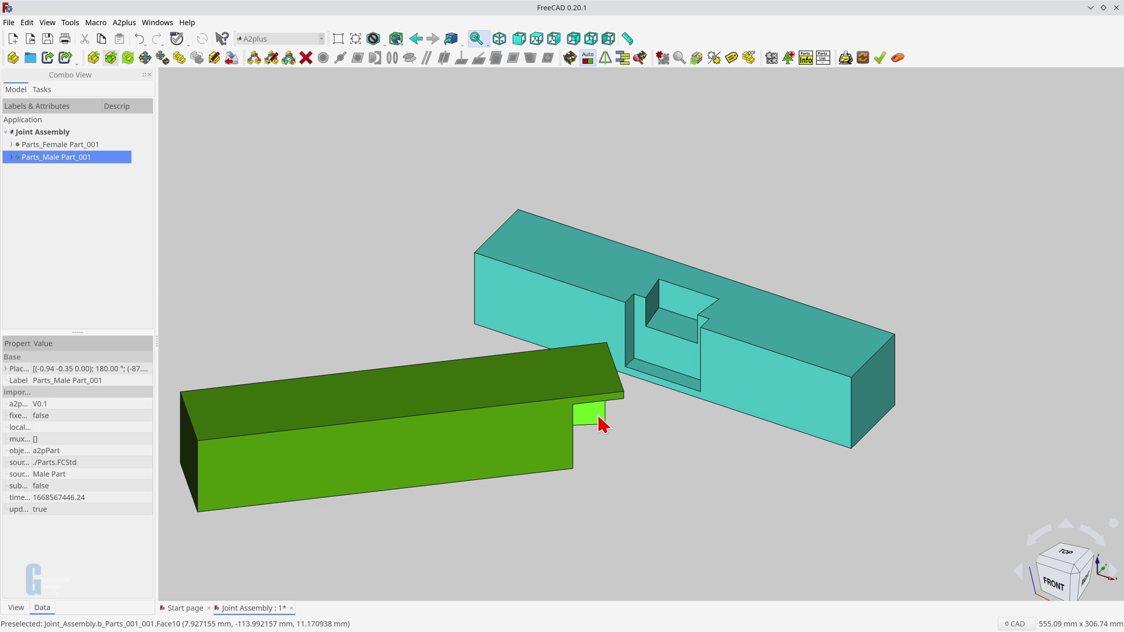